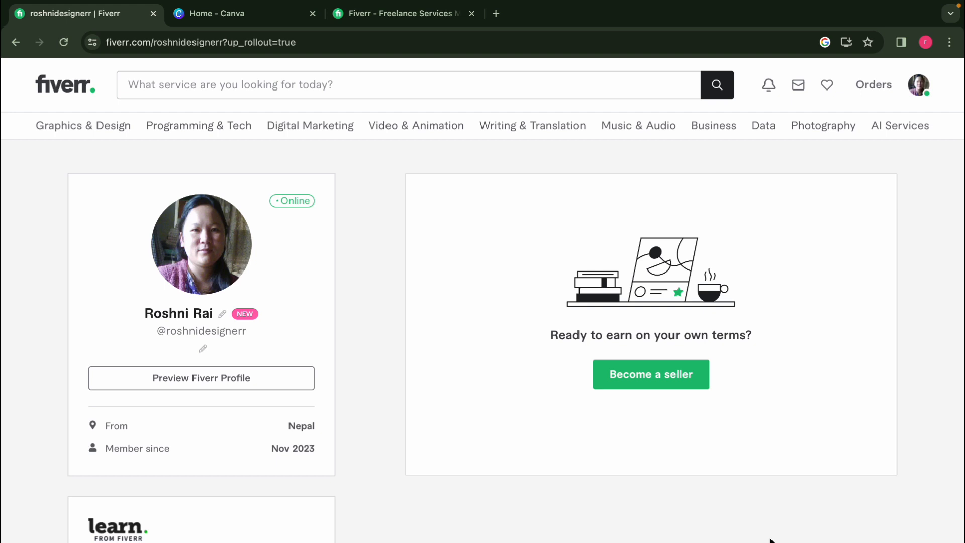
# Start the seller sign-up and continue past the overview and profile advice pages to the personal information form.
pyautogui.click(660, 373)
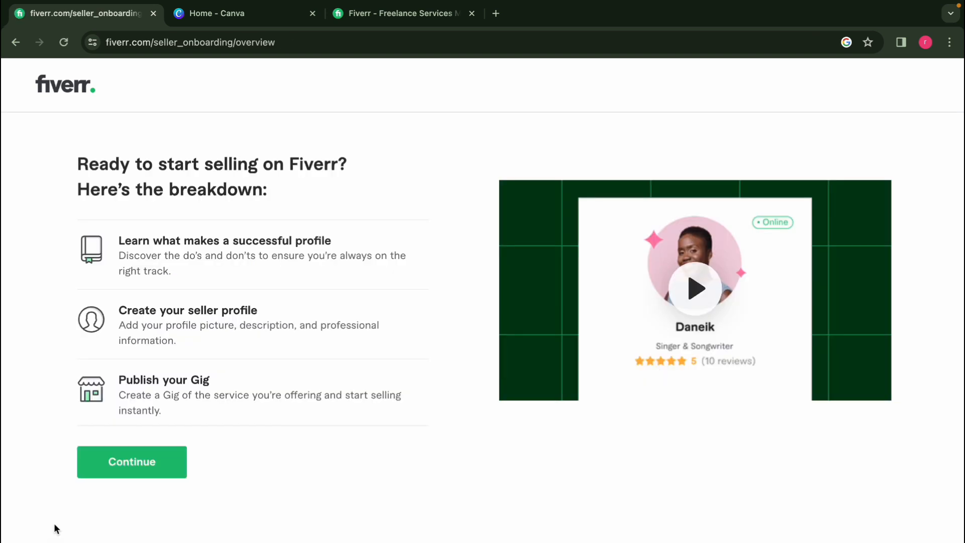
pyautogui.click(123, 475)
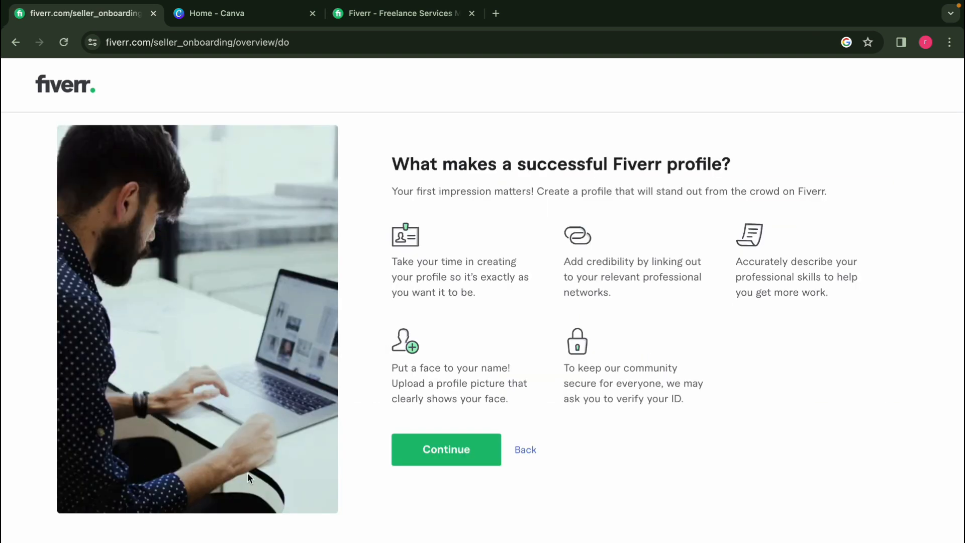
pyautogui.click(447, 452)
pyautogui.click(449, 460)
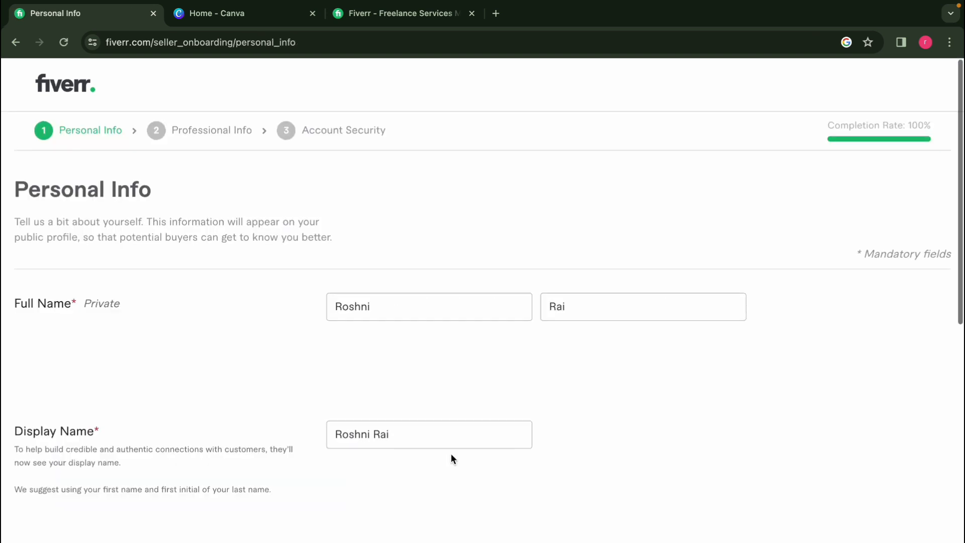
# Submit the existing personal and professional information, finish account security, and proceed to creating the first Gig.
pyautogui.scroll(-10, 451, 453)
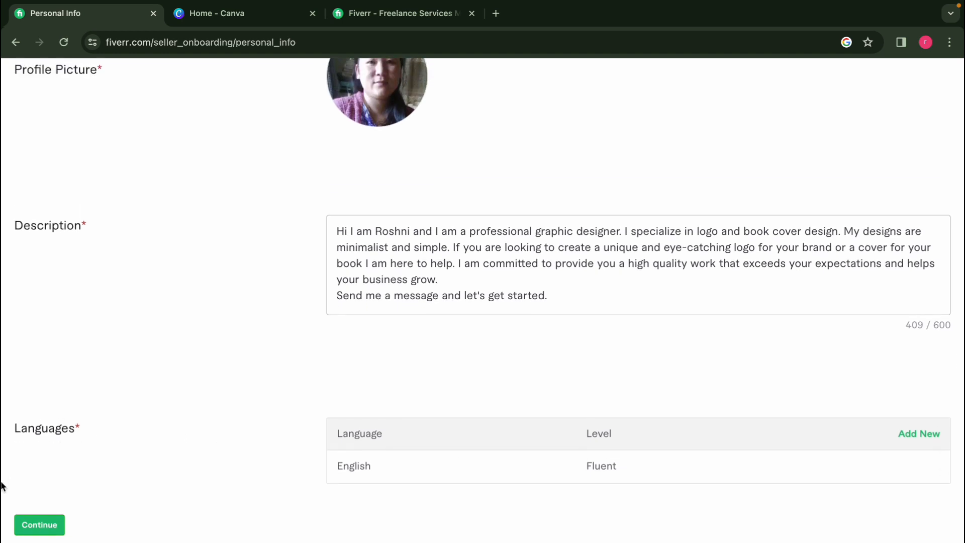
pyautogui.click(35, 526)
pyautogui.scroll(-10, 163, 539)
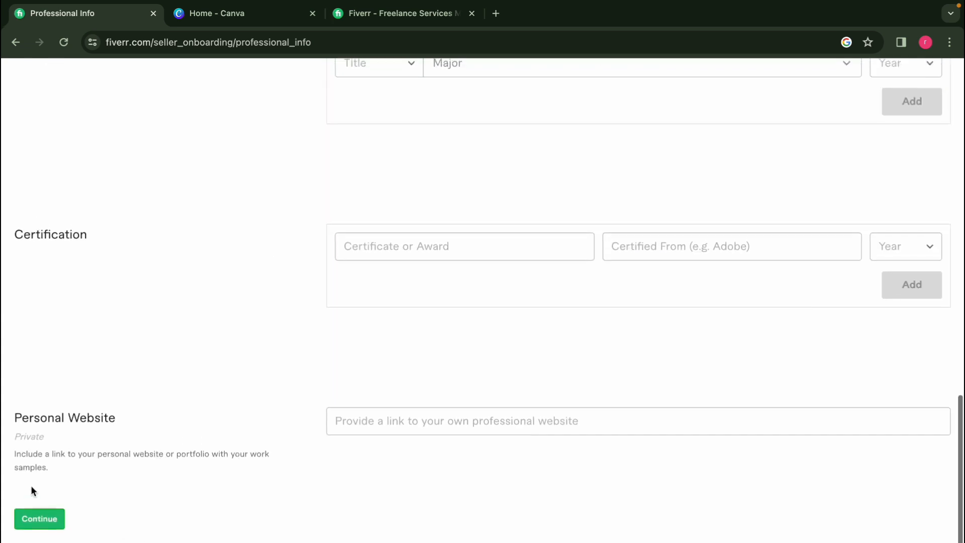
pyautogui.click(35, 524)
pyautogui.click(929, 445)
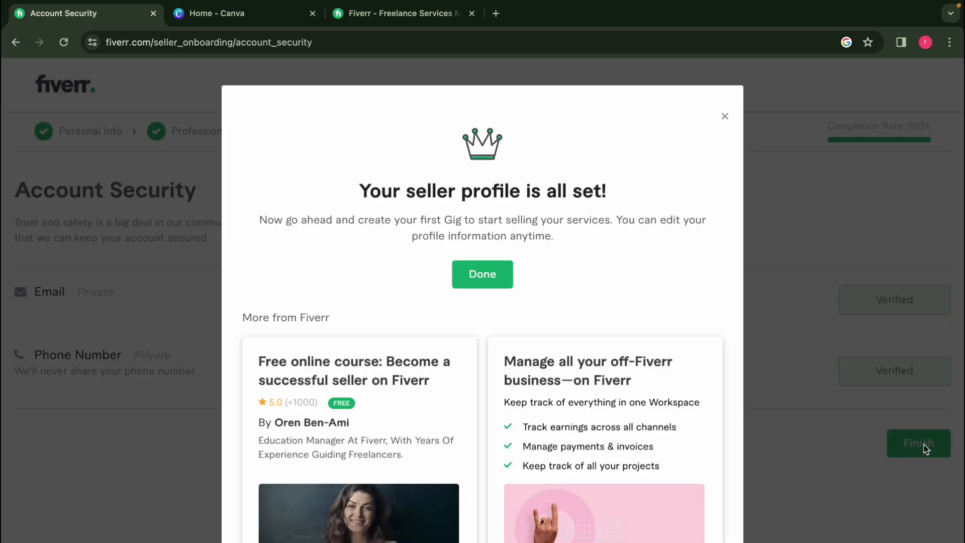
pyautogui.click(483, 273)
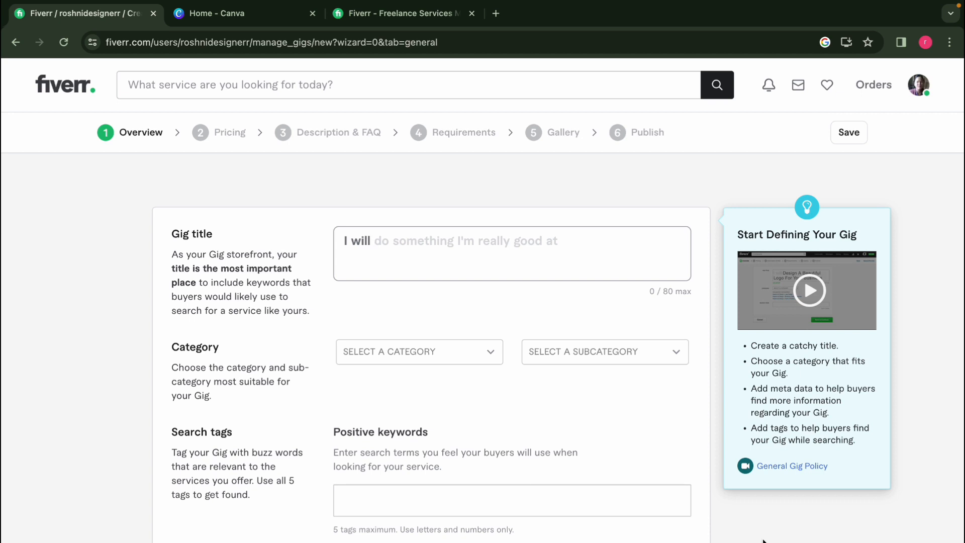
# Search the Fiverr marketplace for "book design" and check the number of available services.
pyautogui.click(402, 13)
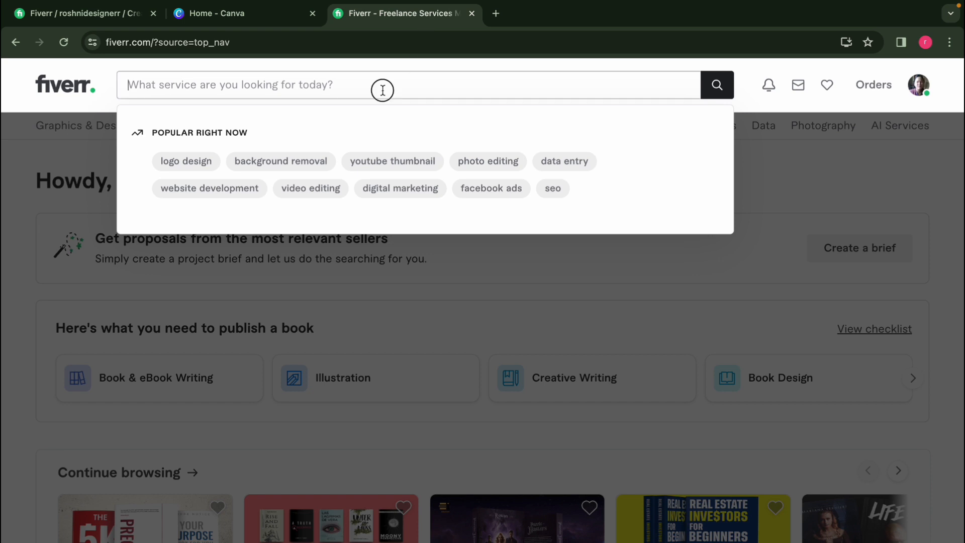
pyautogui.click(383, 90)
pyautogui.write('book de')
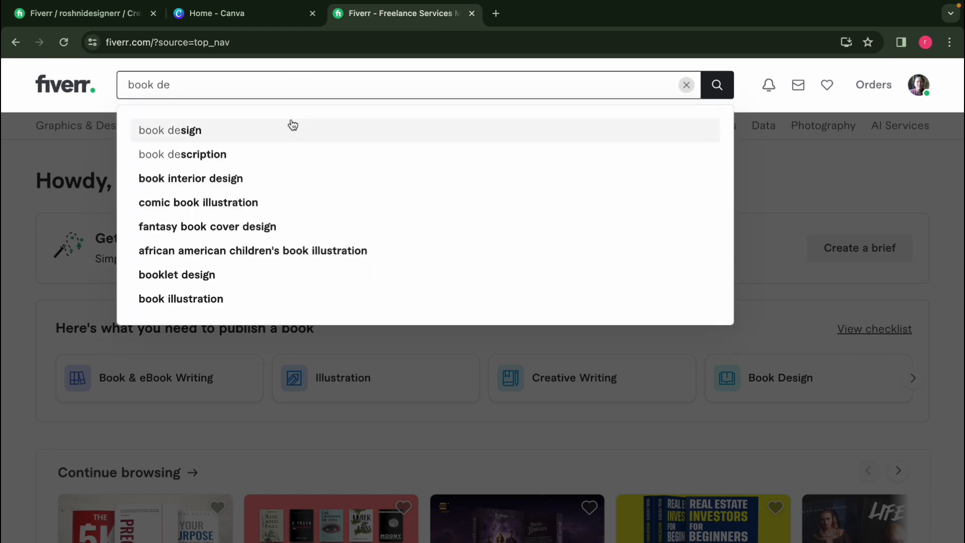
pyautogui.click(282, 128)
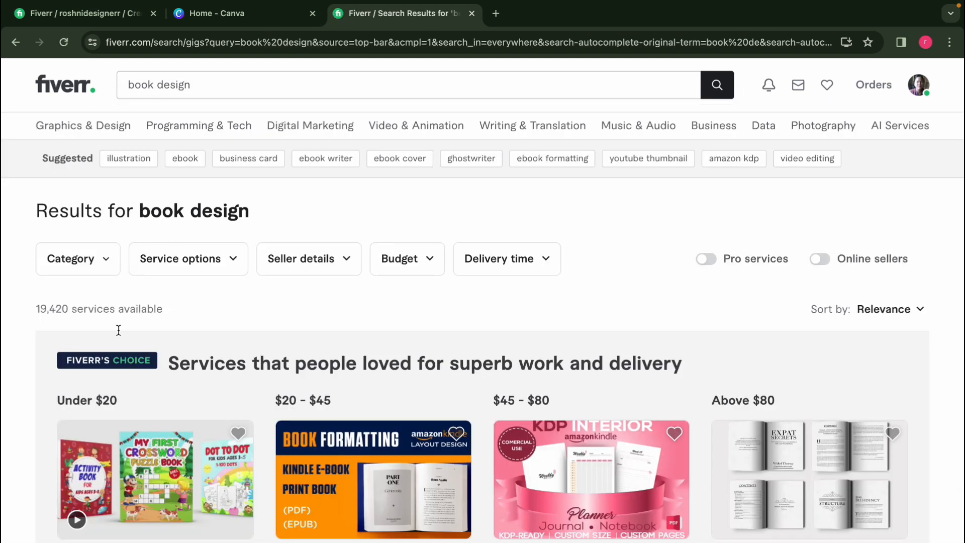
pyautogui.moveTo(71, 309); pyautogui.dragTo(35, 309)
# Filter the search results to the Book Cover Design category and check how many services are available.
pyautogui.click(67, 272)
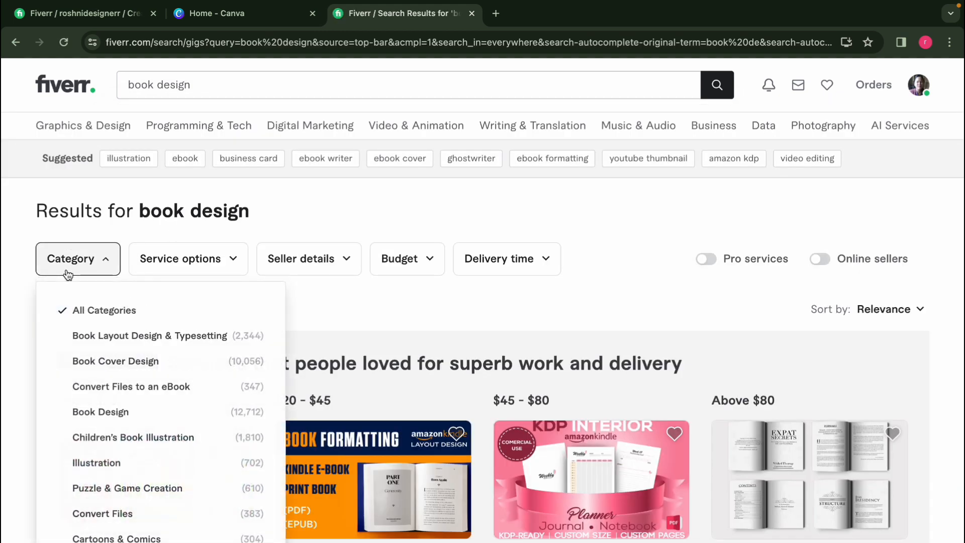
pyautogui.click(122, 366)
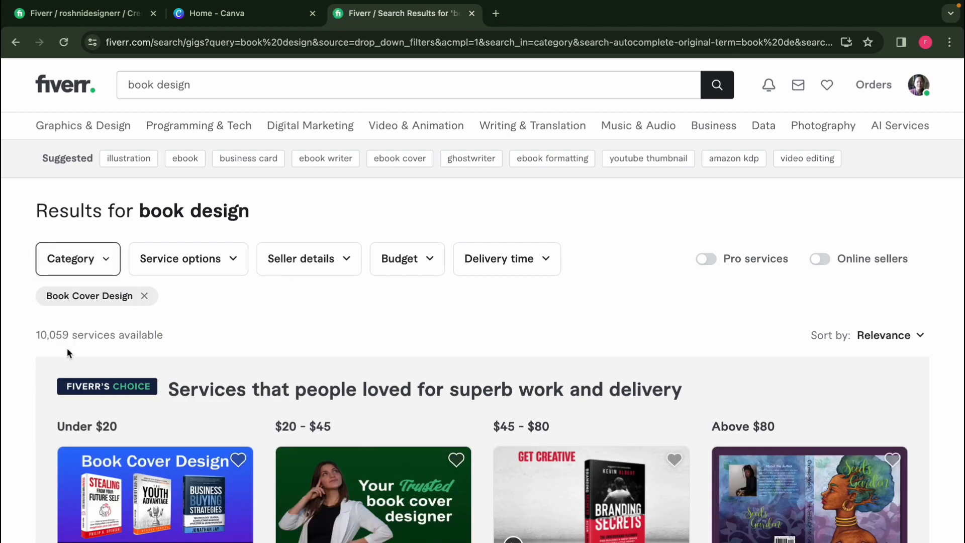
pyautogui.moveTo(69, 333); pyautogui.dragTo(33, 334)
pyautogui.click(220, 340)
# Review the service options, restrict the results to the Typographic design style, and check the number of services.
pyautogui.click(216, 262)
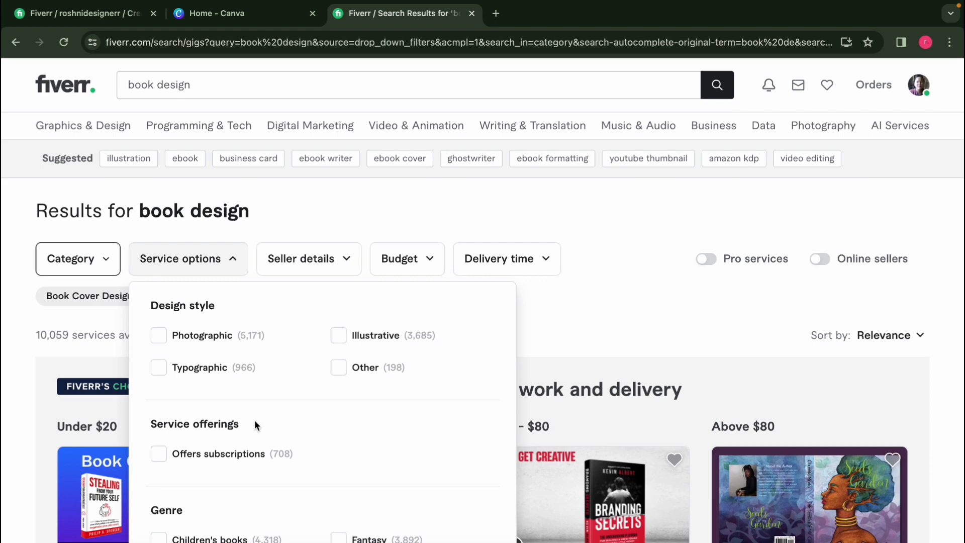
pyautogui.scroll(-6, 255, 417)
pyautogui.scroll(2, 255, 422)
pyautogui.scroll(4, 254, 421)
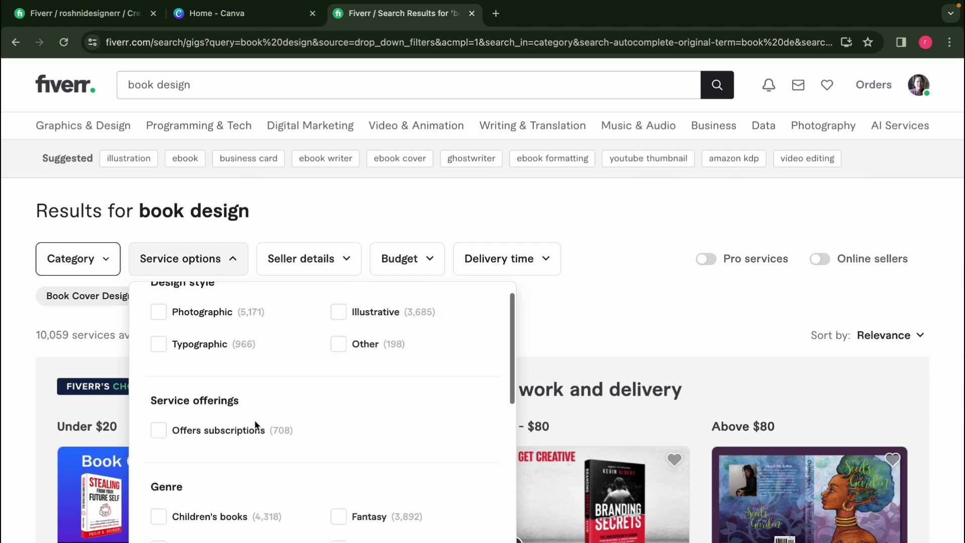
pyautogui.scroll(-5, 254, 420)
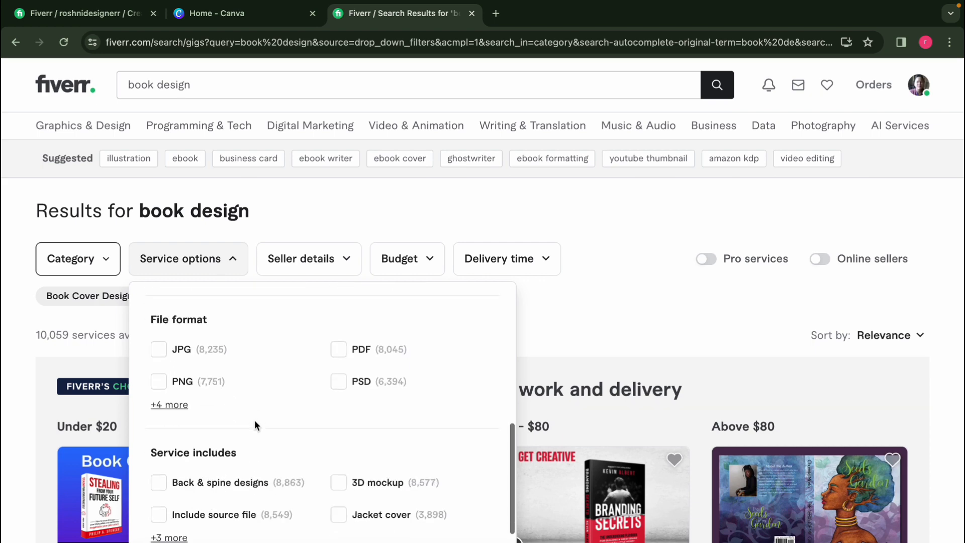
pyautogui.scroll(5, 323, 464)
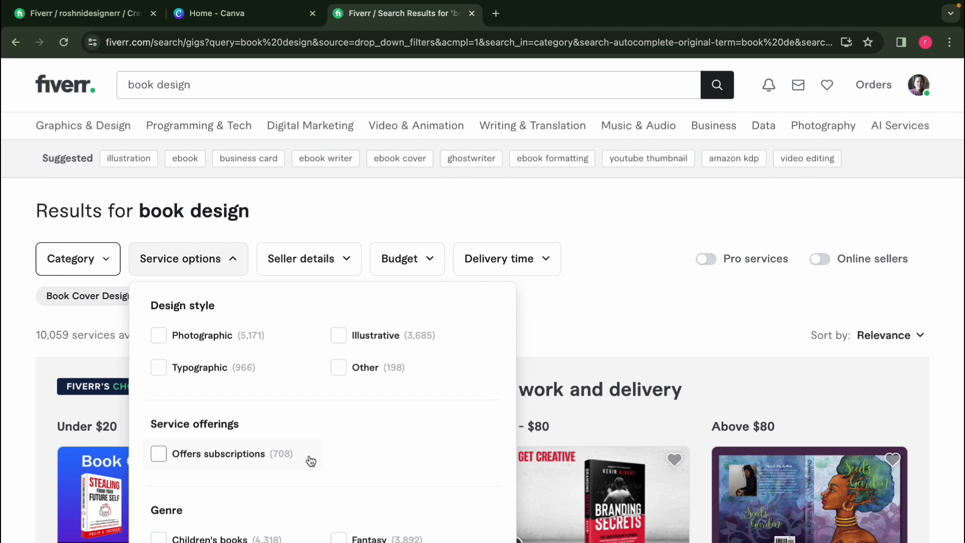
pyautogui.click(218, 378)
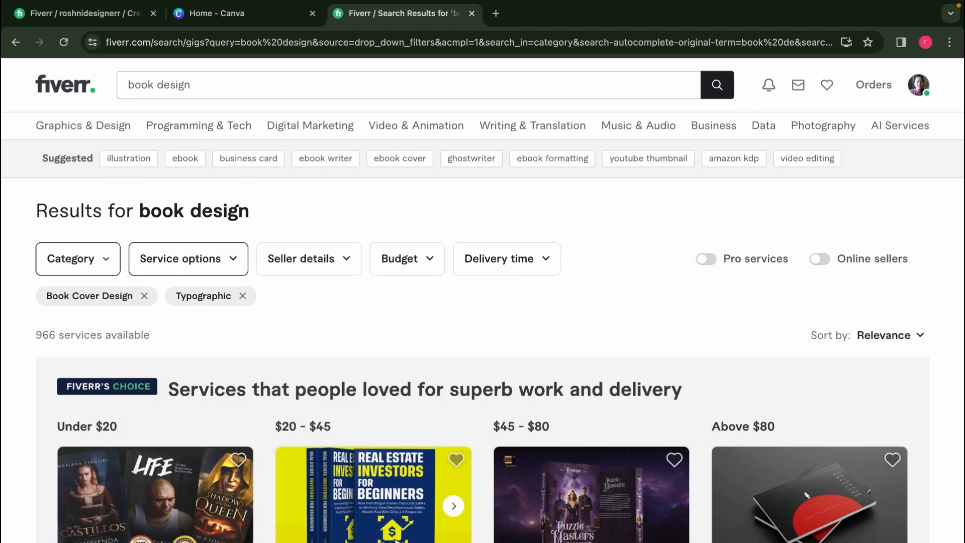
pyautogui.click(57, 335)
pyautogui.moveTo(57, 335); pyautogui.dragTo(35, 334)
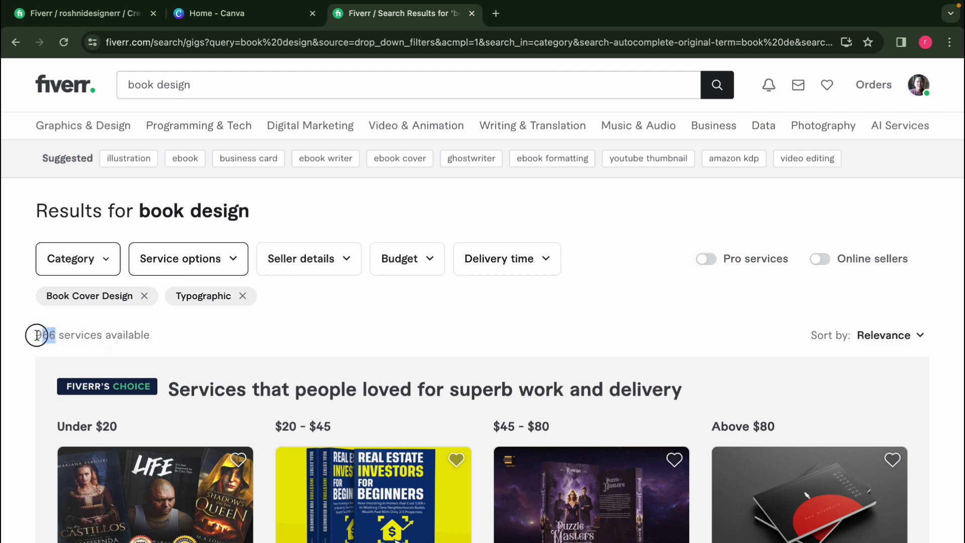
pyautogui.click(322, 340)
# Open the real estate book cover Gig in the $20 - $45 range and check its orders in queue.
pyautogui.scroll(-3, 326, 343)
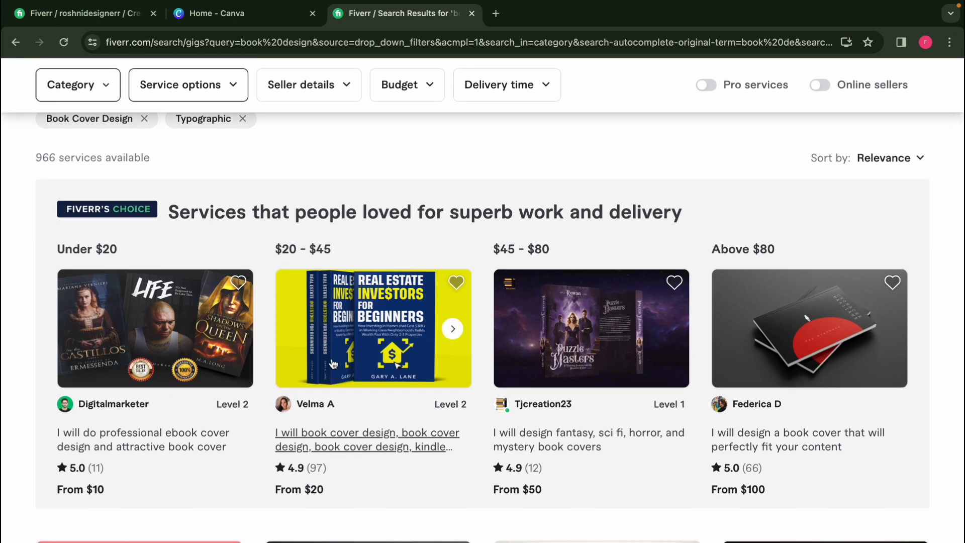
pyautogui.click(302, 433)
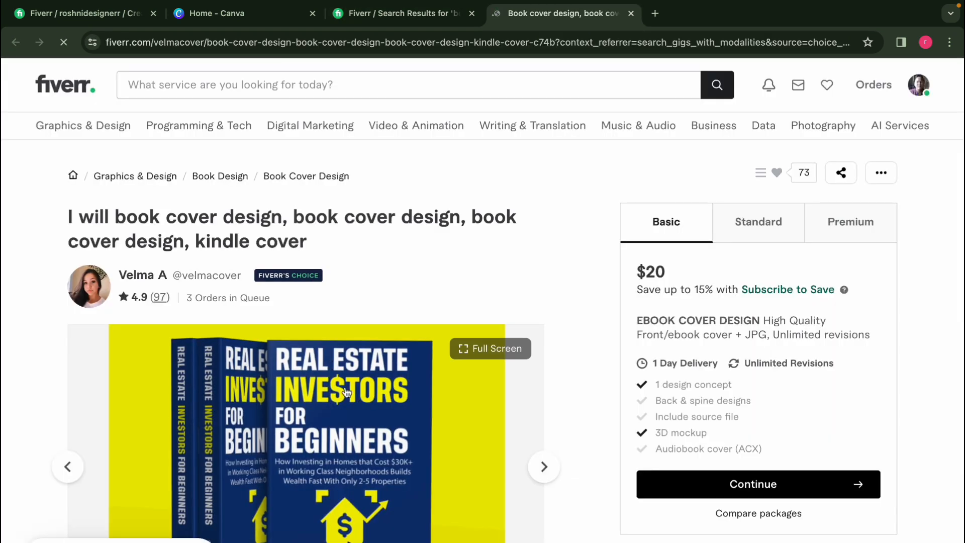
pyautogui.click(274, 296)
pyautogui.moveTo(273, 298); pyautogui.dragTo(187, 297)
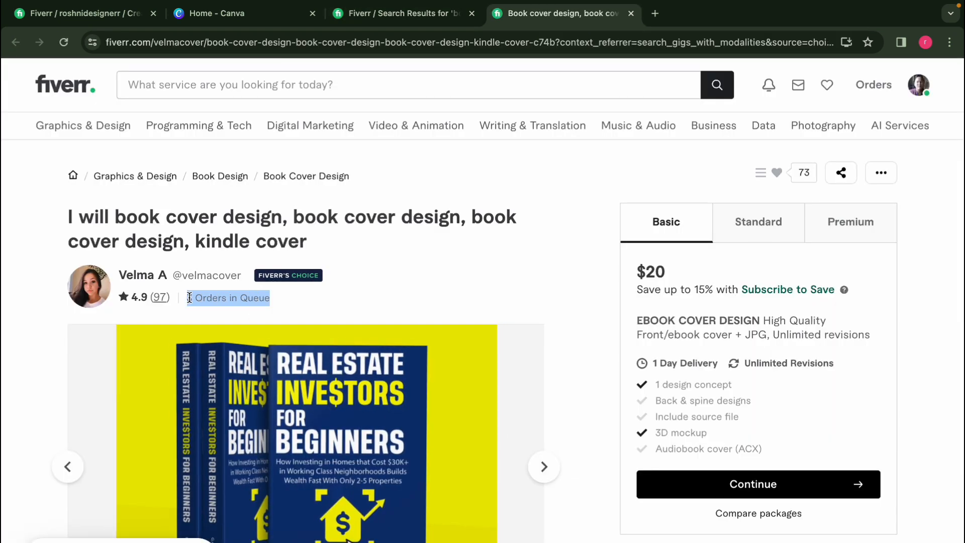
pyautogui.click(279, 312)
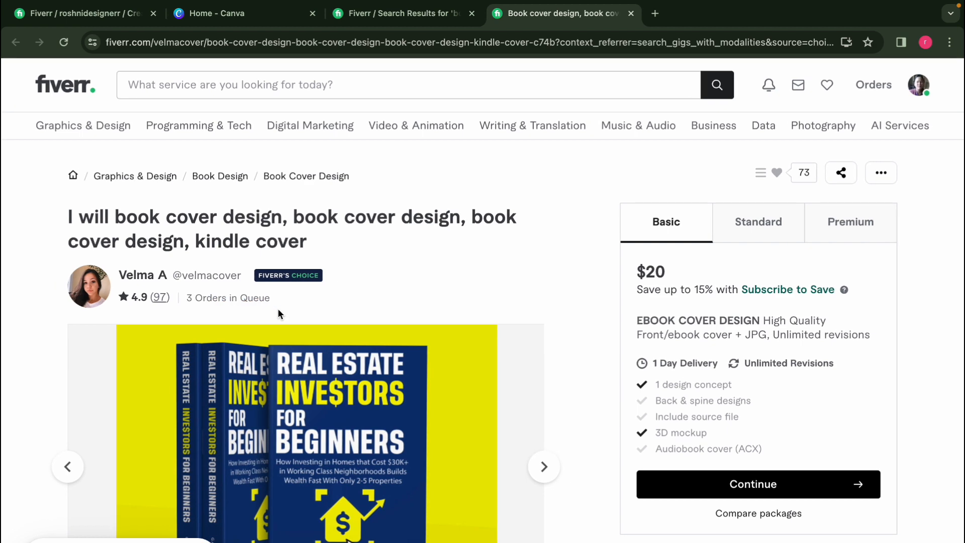
# Return to the search results and open the top-rated Gig "I will design a bold book cover that sells".
pyautogui.click(407, 22)
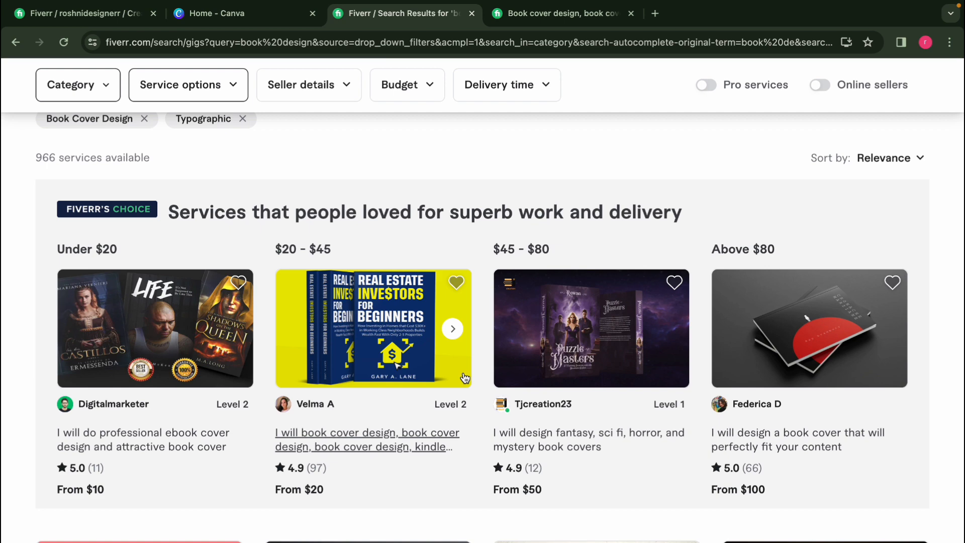
pyautogui.scroll(-4, 578, 377)
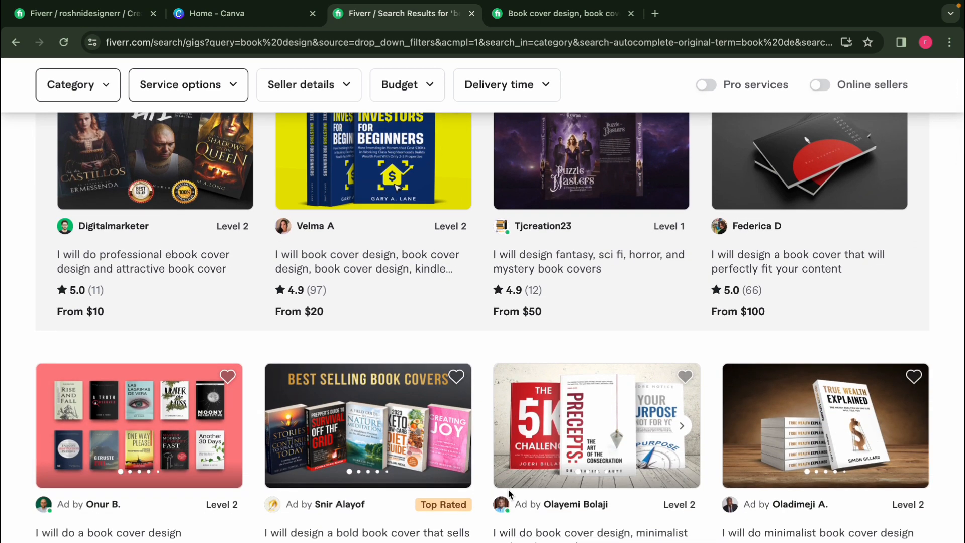
pyautogui.scroll(-1, 508, 489)
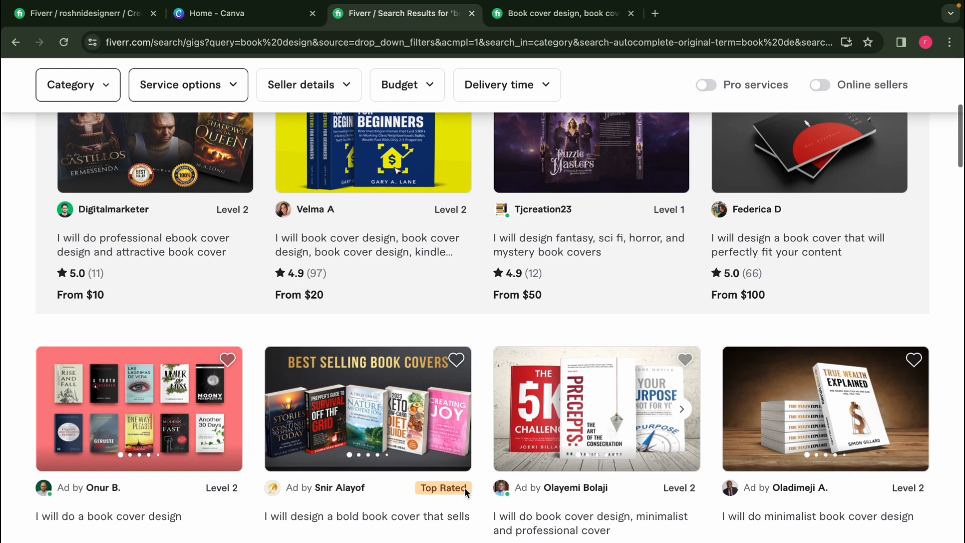
pyautogui.click(407, 456)
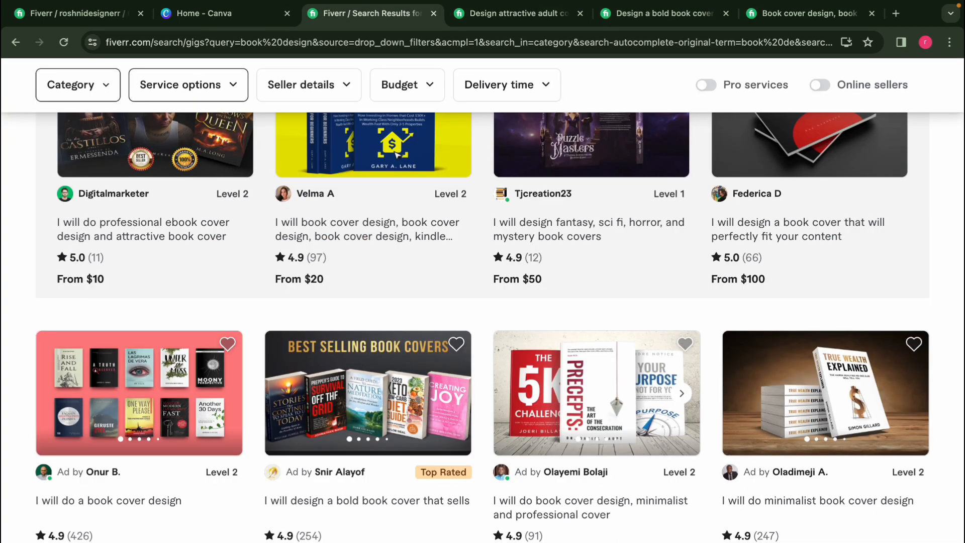
# Open the "I will design book cover for you" Gig near the end of the results page and check its orders in queue.
pyautogui.scroll(-15, 397, 154)
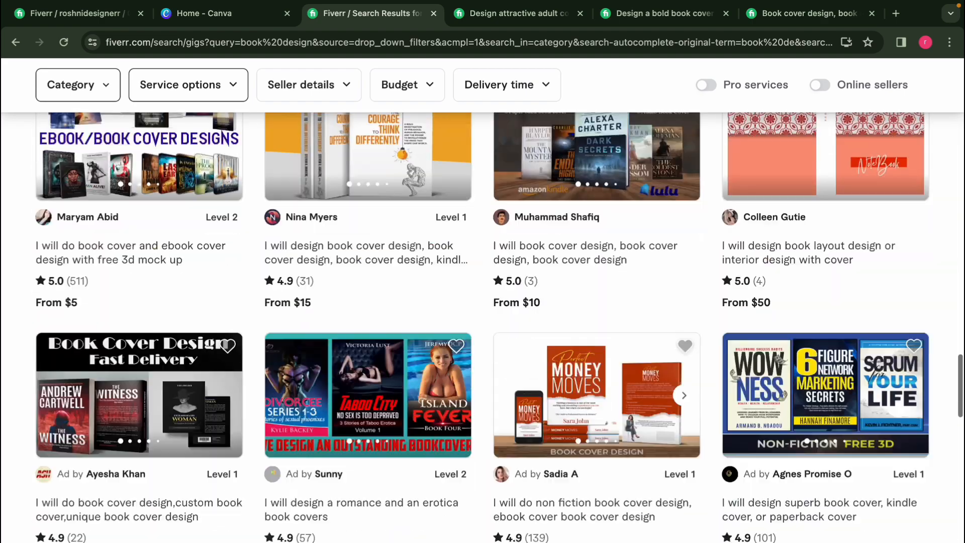
pyautogui.scroll(-20, 649, 272)
pyautogui.scroll(3, 649, 272)
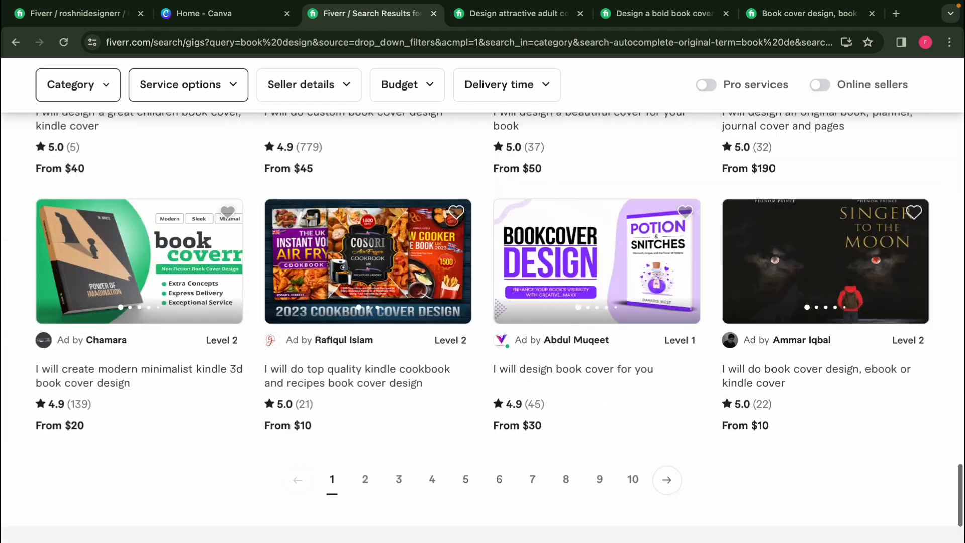
pyautogui.click(649, 272)
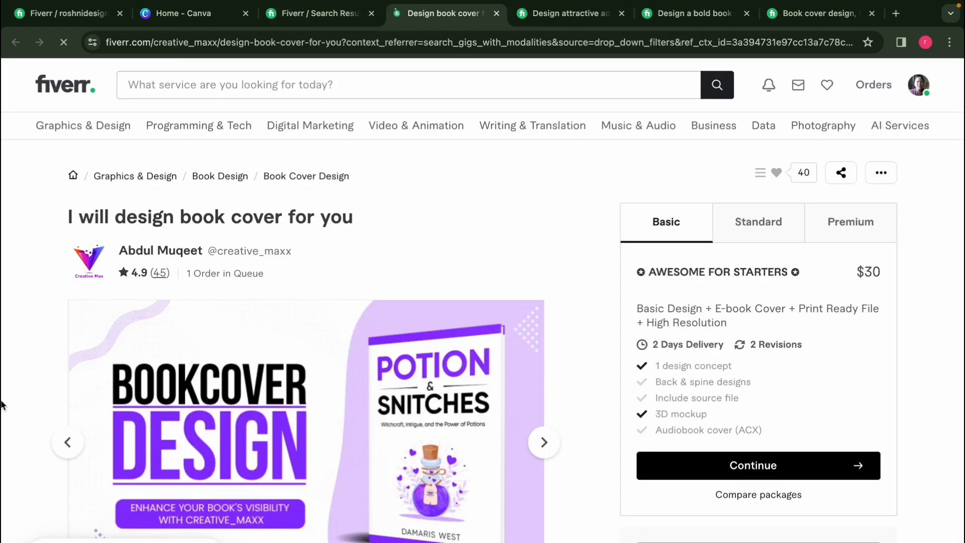
pyautogui.moveTo(275, 251); pyautogui.dragTo(276, 275)
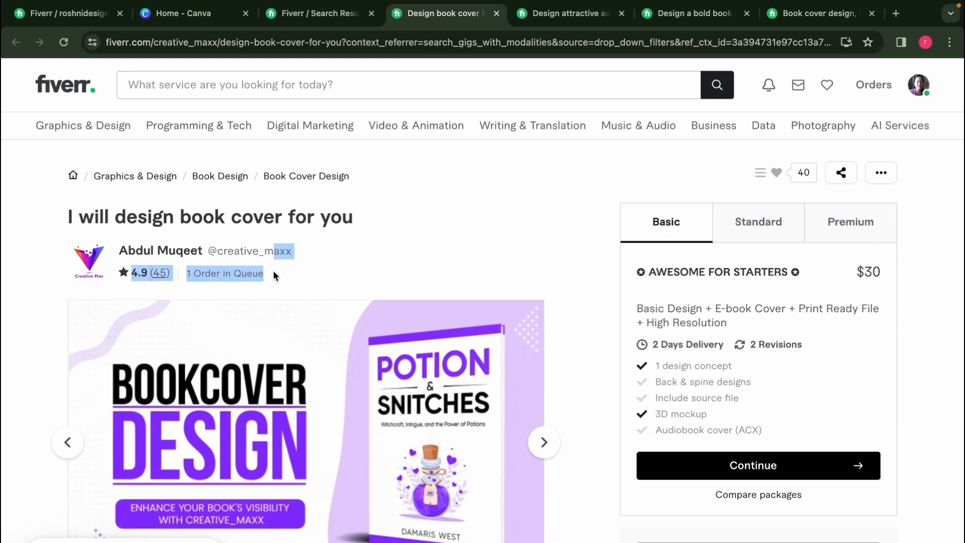
pyautogui.click(304, 275)
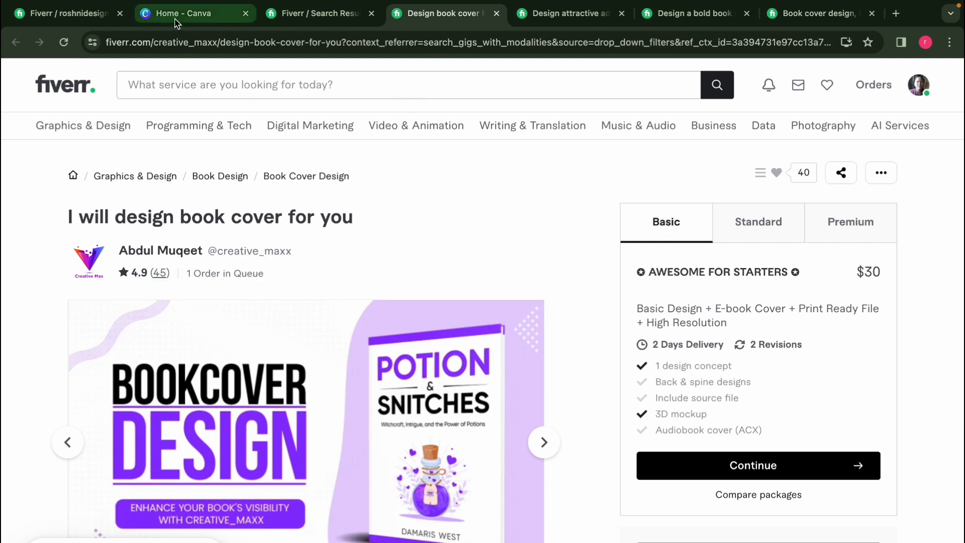
# Return to the new Gig form and complete the title as "I will do book cover design, kindle cover, ebook cover design".
pyautogui.click(75, 14)
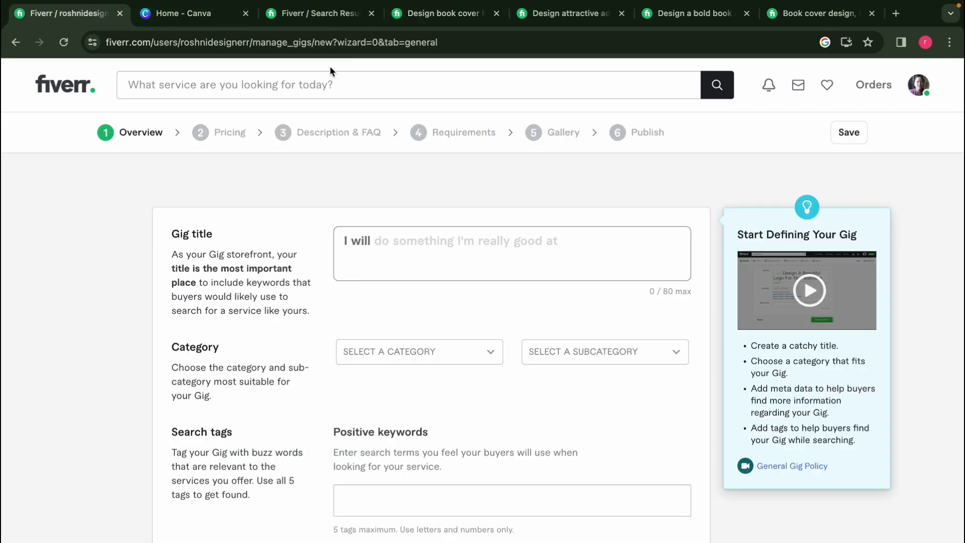
pyautogui.click(513, 239)
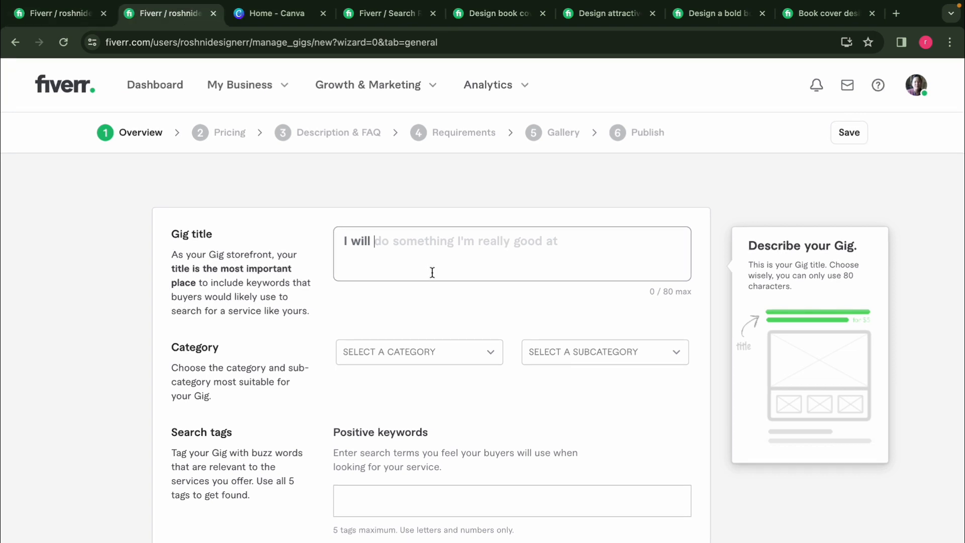
pyautogui.write('do')
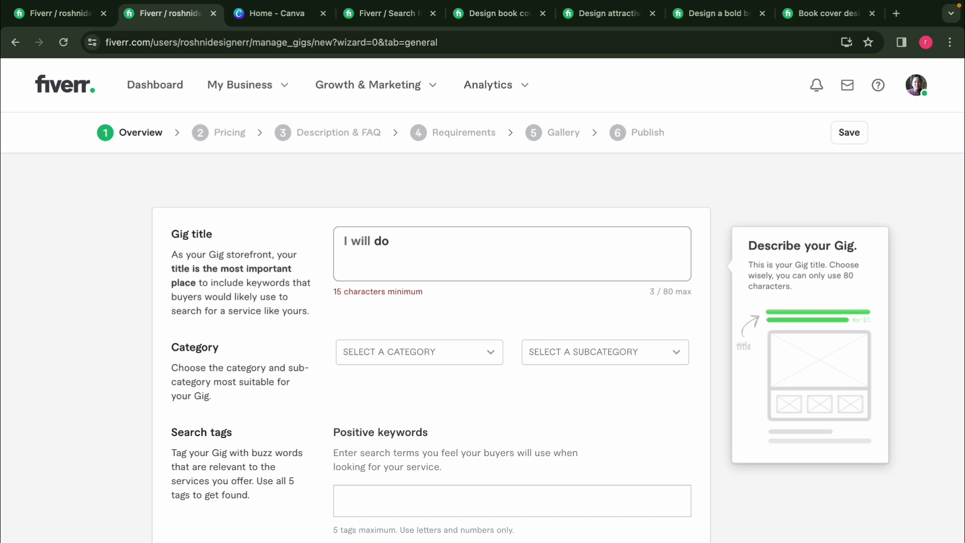
pyautogui.write('book cover design, kindle cover, ebook cover design')
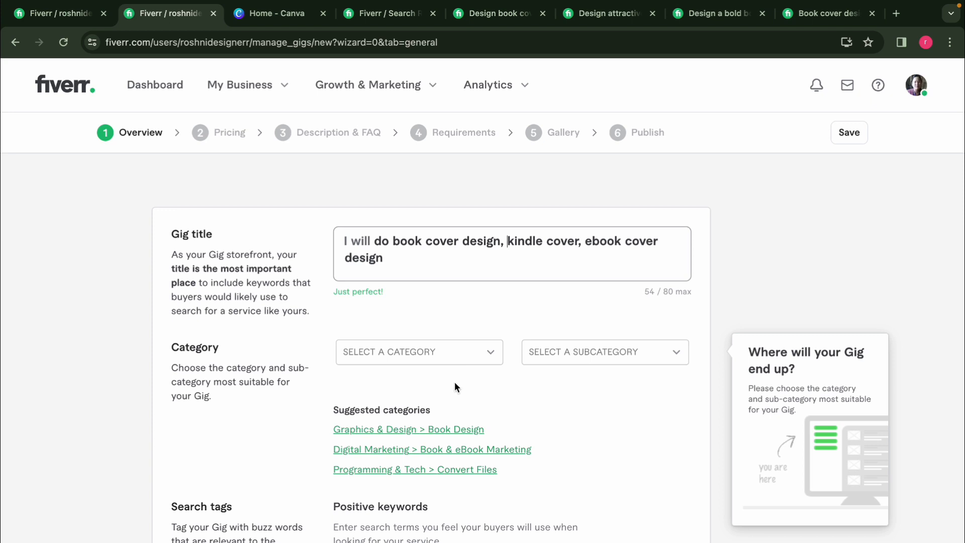
# Set the Gig category to Graphics & Design > Book Design and the service type to Book Cover Design.
pyautogui.click(423, 434)
pyautogui.scroll(-3, 552, 526)
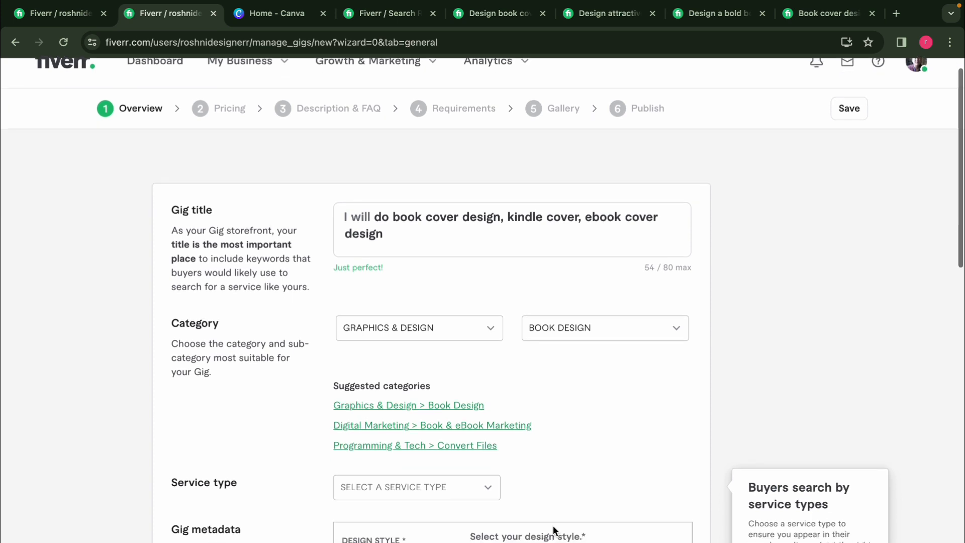
pyautogui.scroll(-1, 503, 495)
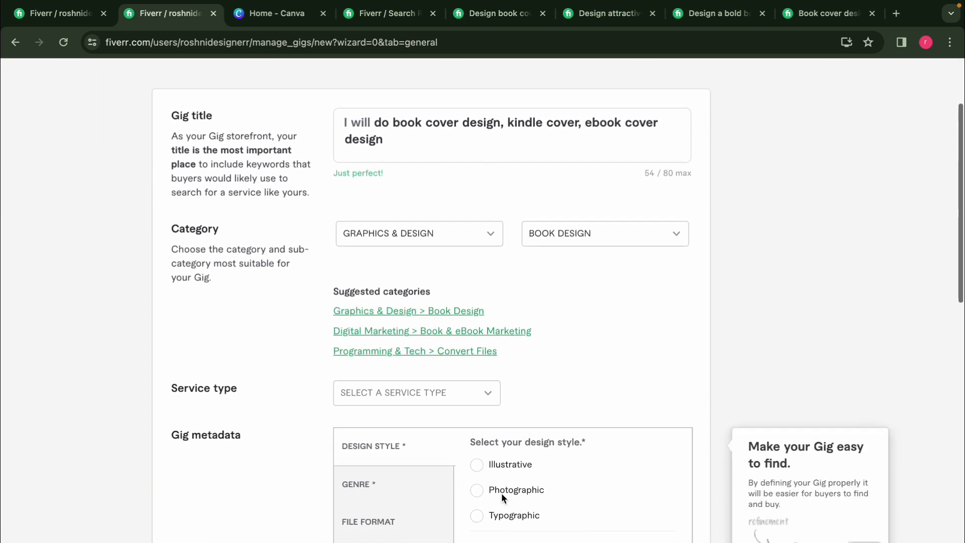
pyautogui.click(465, 394)
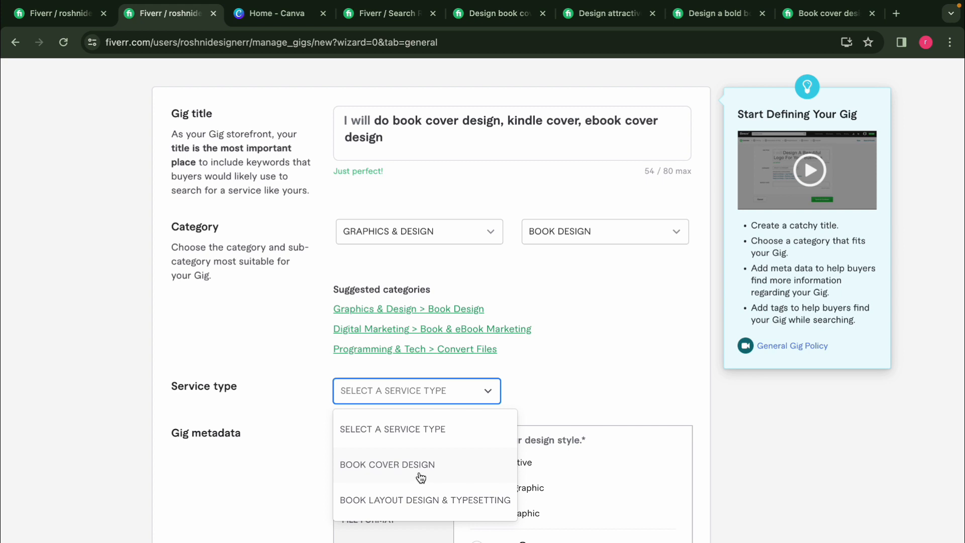
pyautogui.click(421, 478)
# Choose the Typographic design style and the genres Business, Cookbooks/Recipes, How-to, Literature and Self-Help/Wellness in the Gig metadata.
pyautogui.scroll(-3, 422, 478)
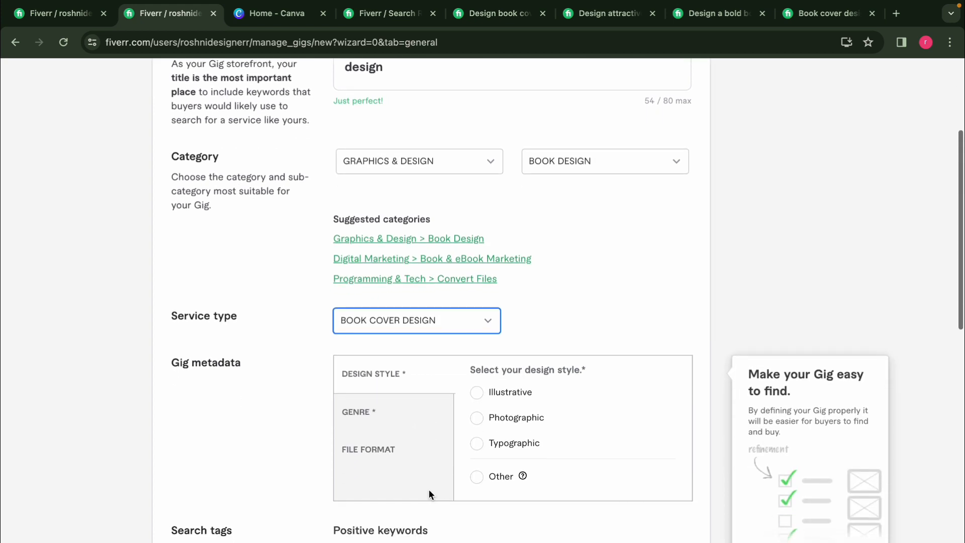
pyautogui.click(478, 444)
pyautogui.click(378, 412)
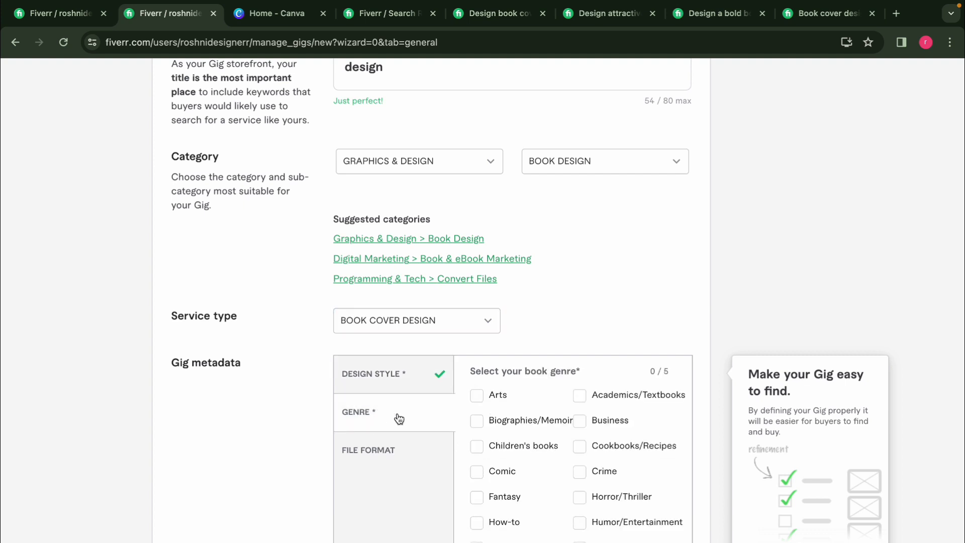
pyautogui.scroll(-3, 514, 477)
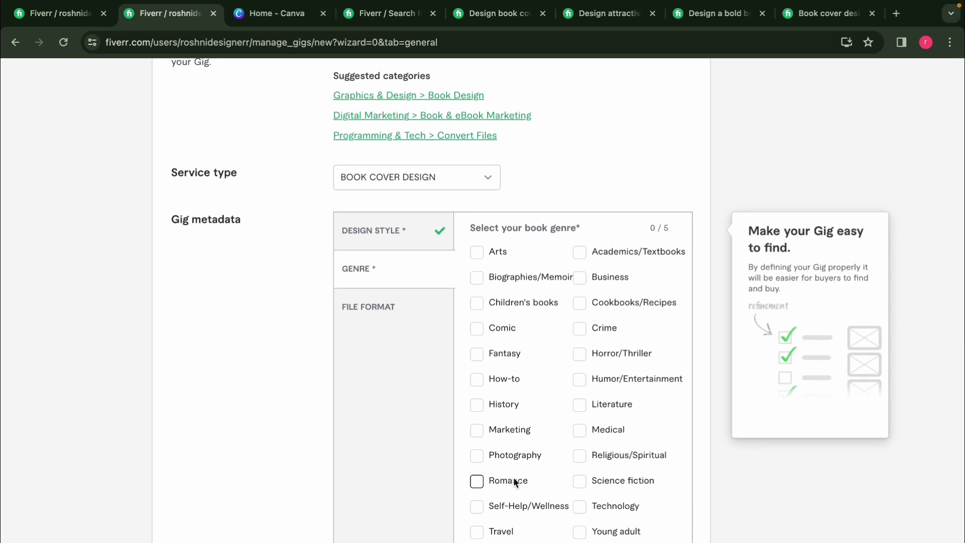
pyautogui.click(580, 278)
pyautogui.click(580, 303)
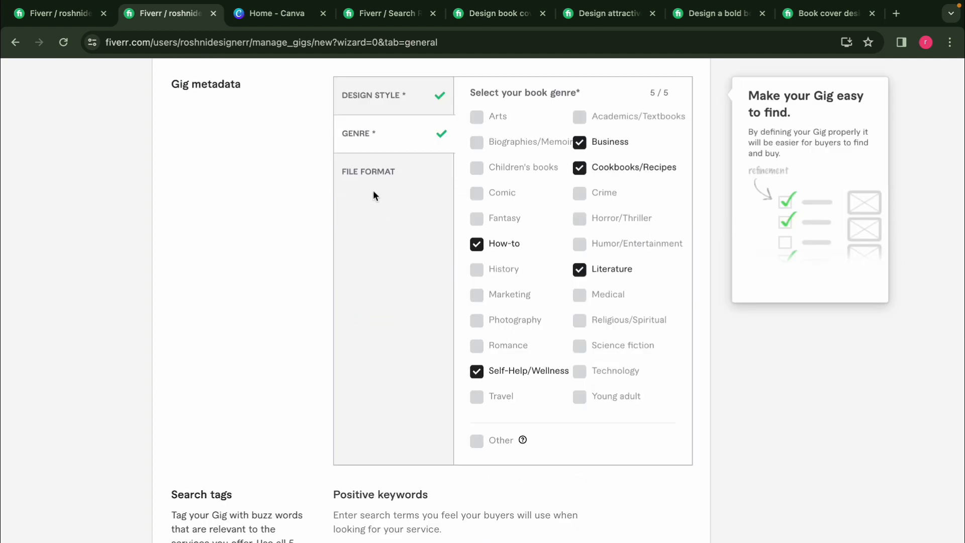
# Select JPG, PDF and PNG as the provided file formats in the Gig metadata.
pyautogui.click(371, 169)
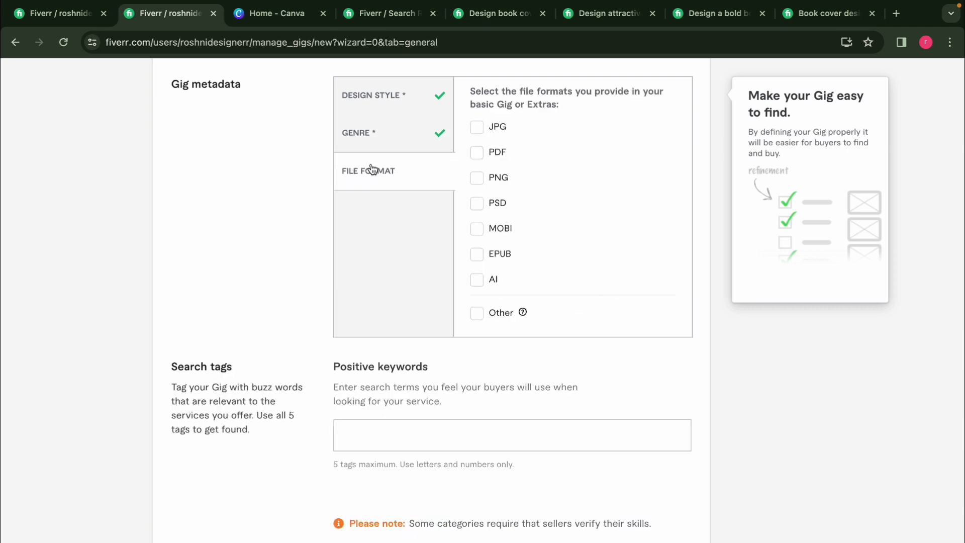
pyautogui.click(480, 128)
pyautogui.click(478, 157)
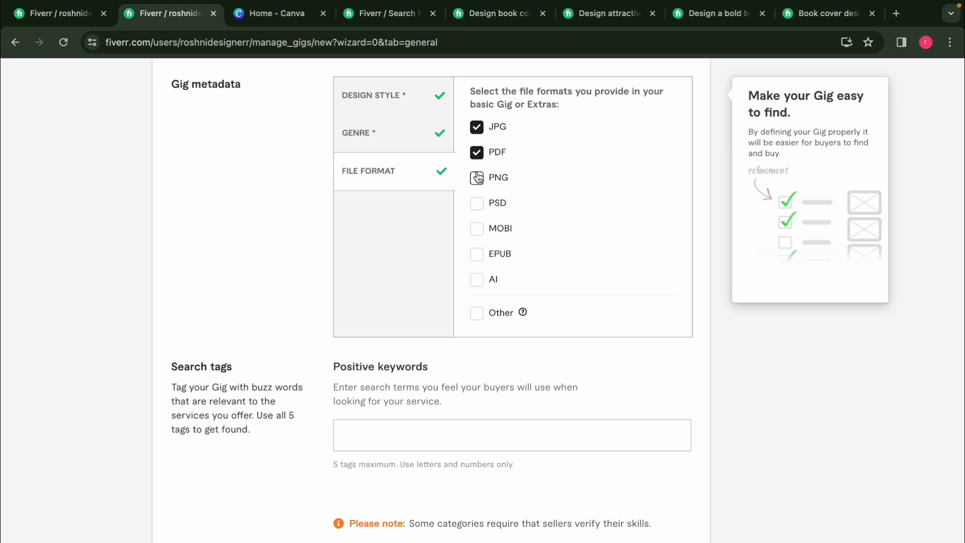
pyautogui.click(477, 177)
# Add the search tags "book cover design", "ebook cover", "kindle cover" and "e book" as positive keywords.
pyautogui.scroll(-1, 508, 429)
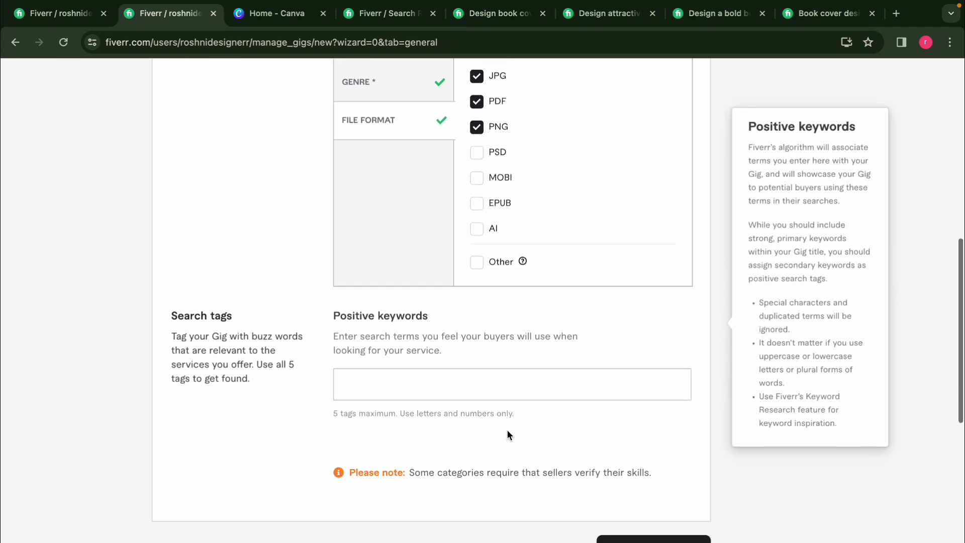
pyautogui.click(443, 395)
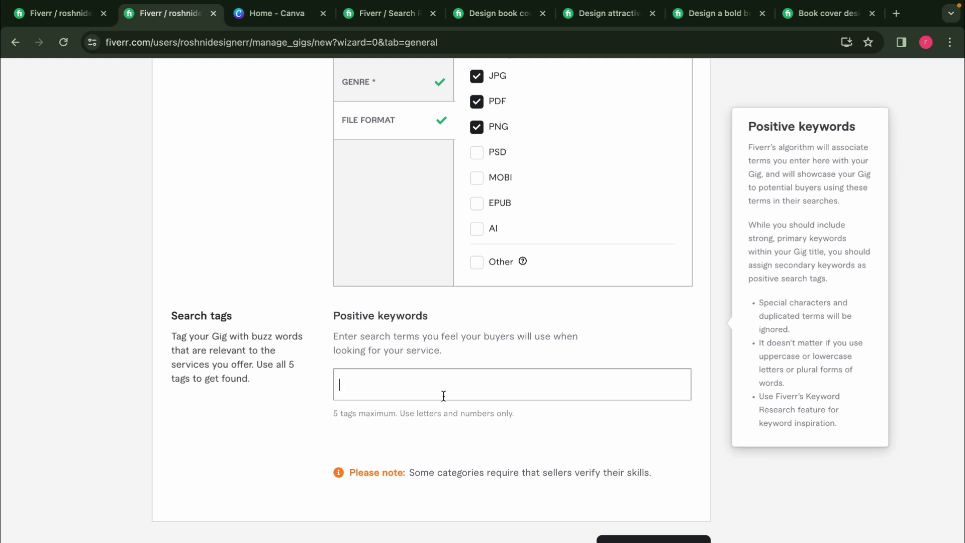
pyautogui.click(443, 395)
pyautogui.write('book cover design')
pyautogui.press('Return')
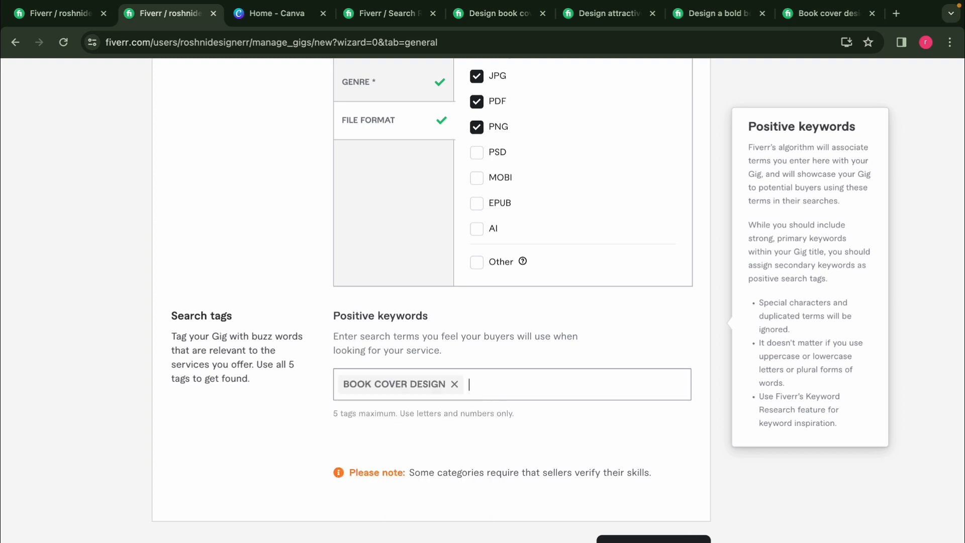
pyautogui.write('eb')
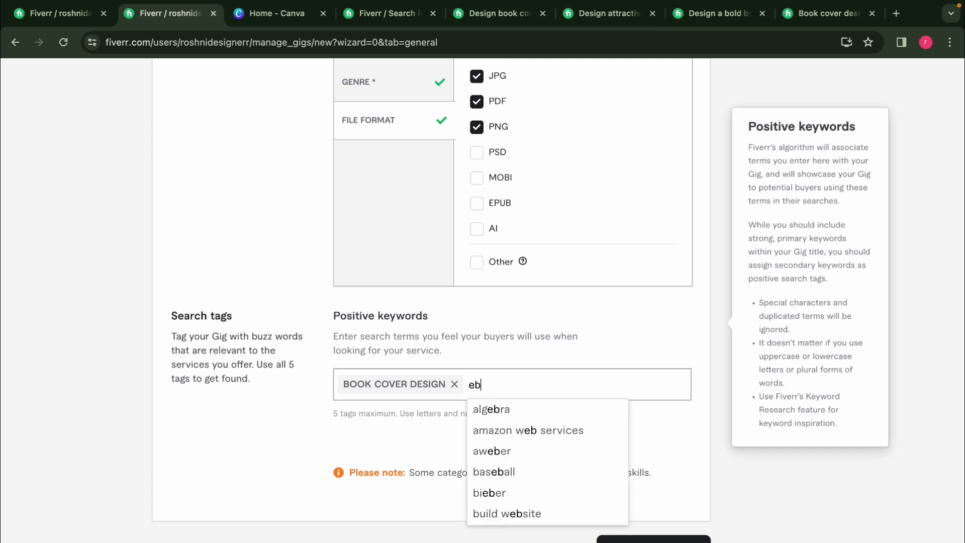
pyautogui.write('ook cover')
pyautogui.press('Return')
pyautogui.write('kindle')
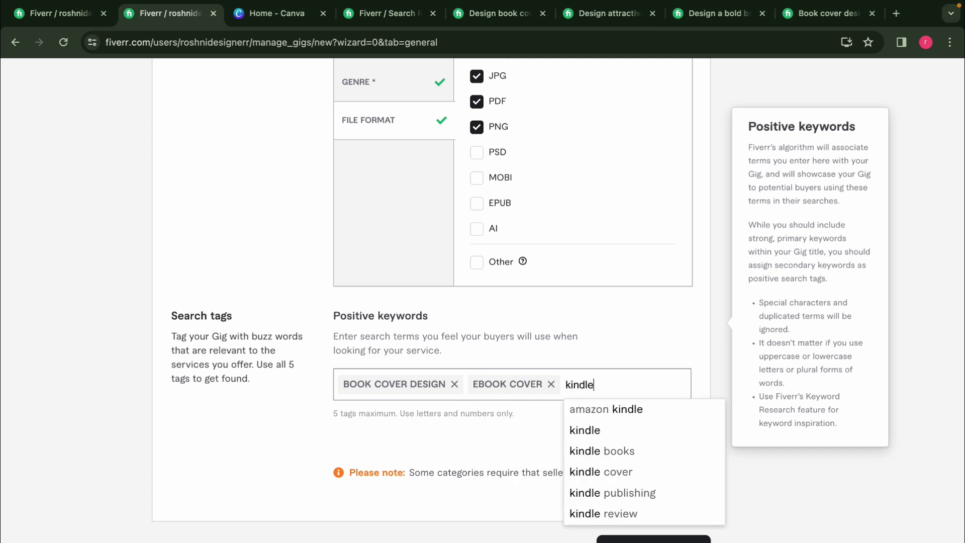
pyautogui.click(637, 468)
pyautogui.write('e boo')
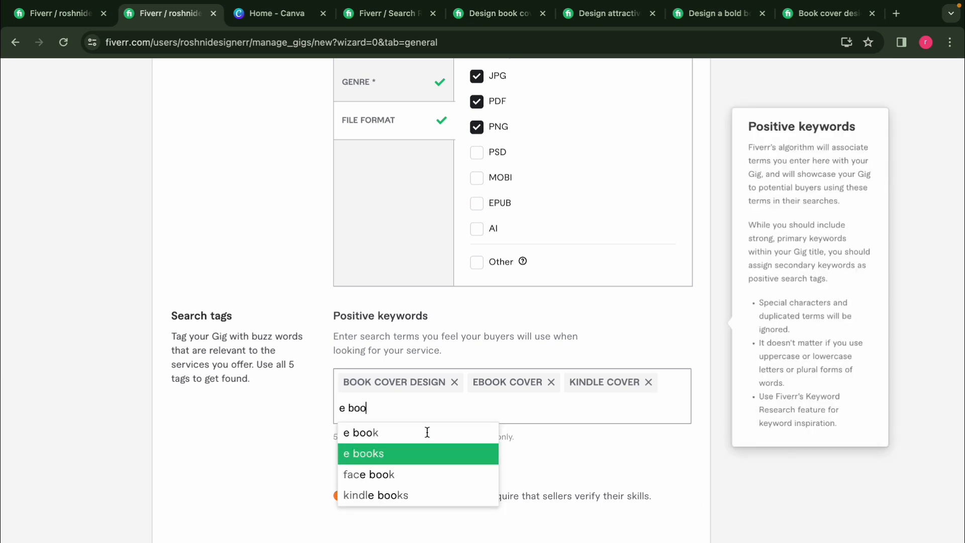
pyautogui.click(414, 433)
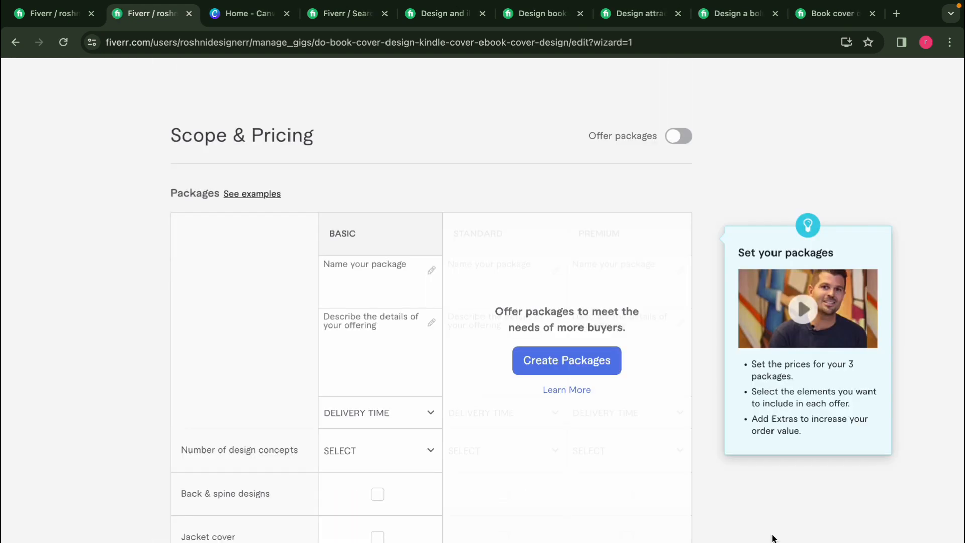
# Enable the three-package offer and name the first package BASIC, copying its column heading.
pyautogui.click(529, 366)
pyautogui.moveTo(361, 233); pyautogui.dragTo(325, 239)
pyautogui.hotkey('ctrl', 'c')
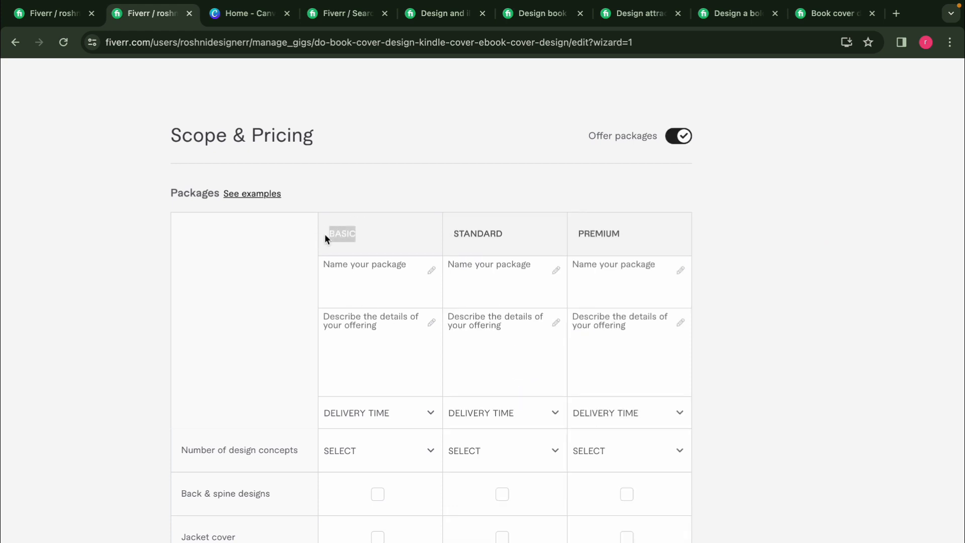
pyautogui.click(352, 262)
pyautogui.hotkey('ctrl', 'v')
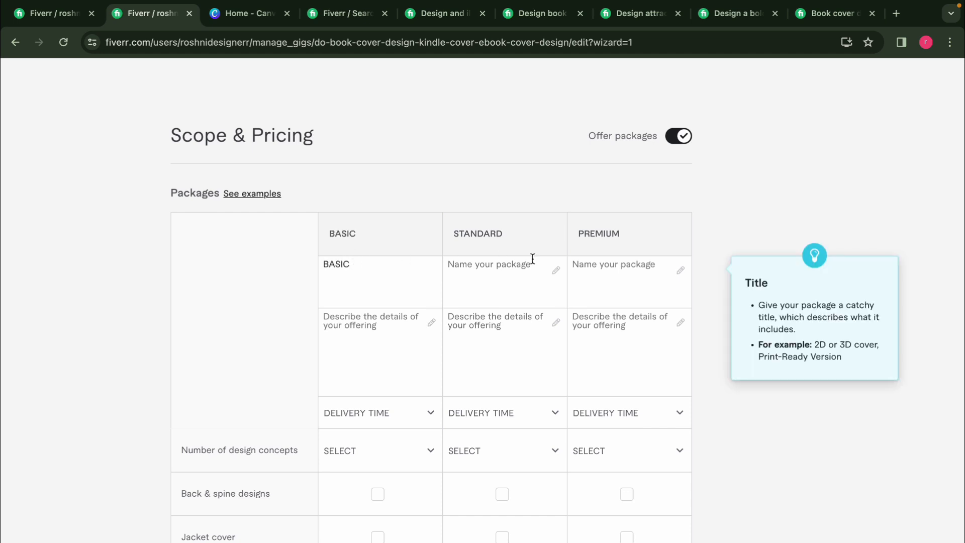
# Name the second package STANDARD and the third package PREMIUM, copying their column headings.
pyautogui.moveTo(505, 234); pyautogui.dragTo(446, 234)
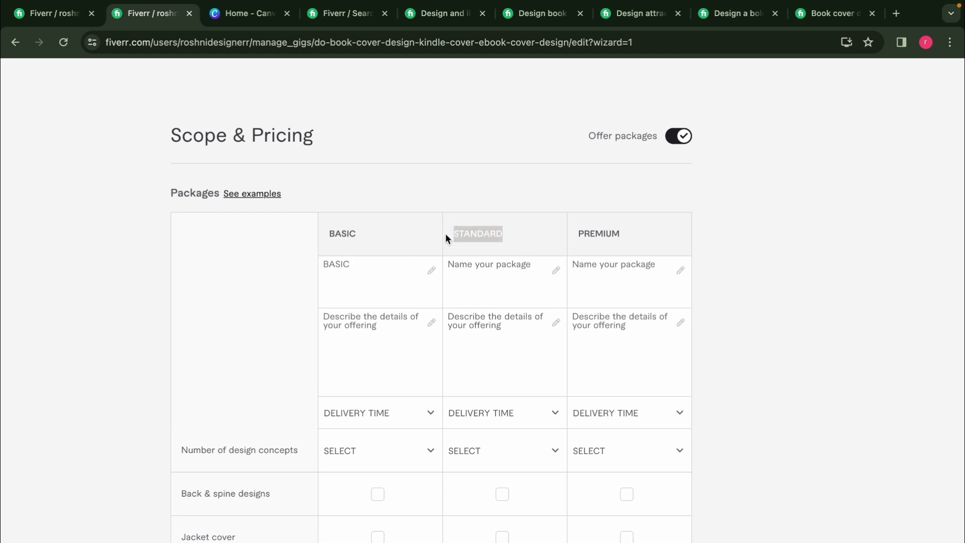
pyautogui.hotkey('ctrl', 'c')
pyautogui.click(493, 256)
pyautogui.hotkey('ctrl', 'v')
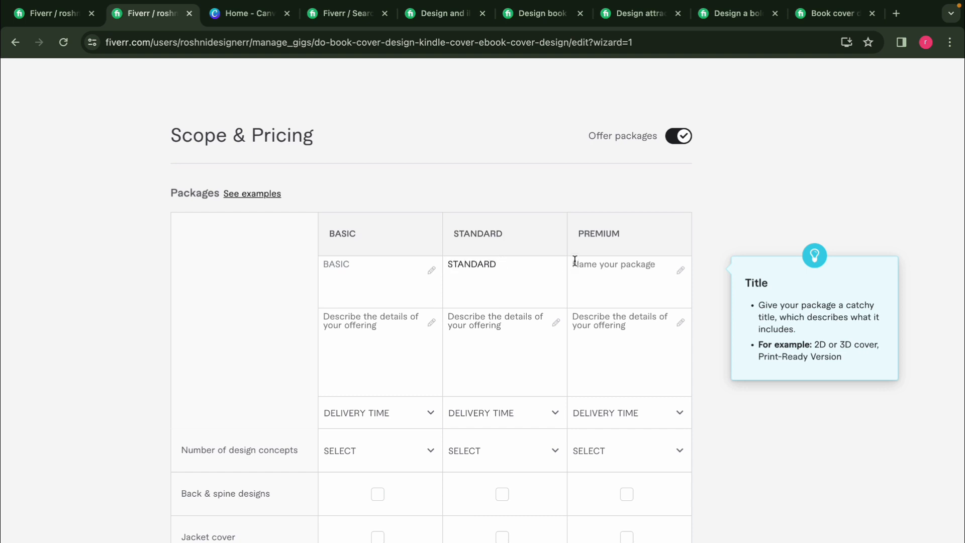
pyautogui.moveTo(622, 232); pyautogui.dragTo(577, 232)
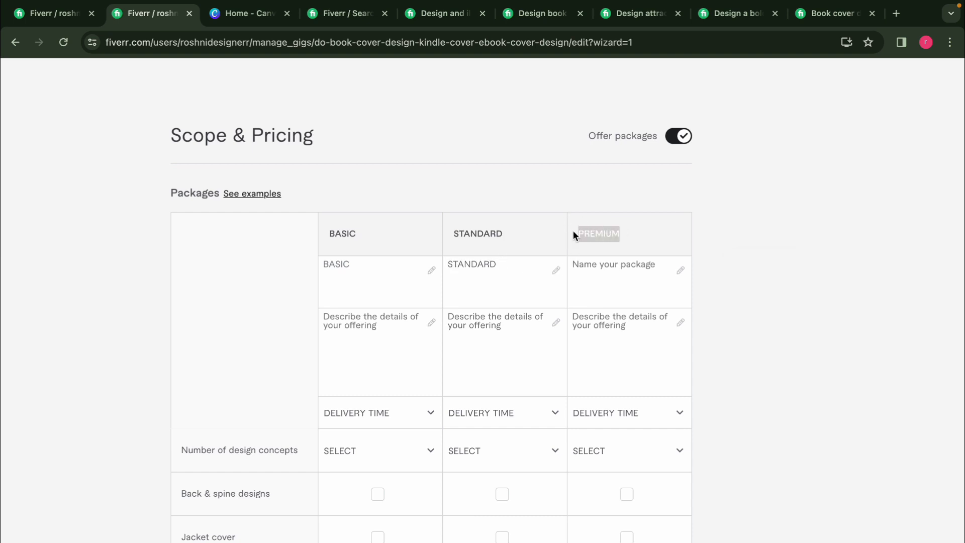
pyautogui.hotkey('ctrl', 'c')
pyautogui.click(586, 262)
pyautogui.hotkey('ctrl', 'v')
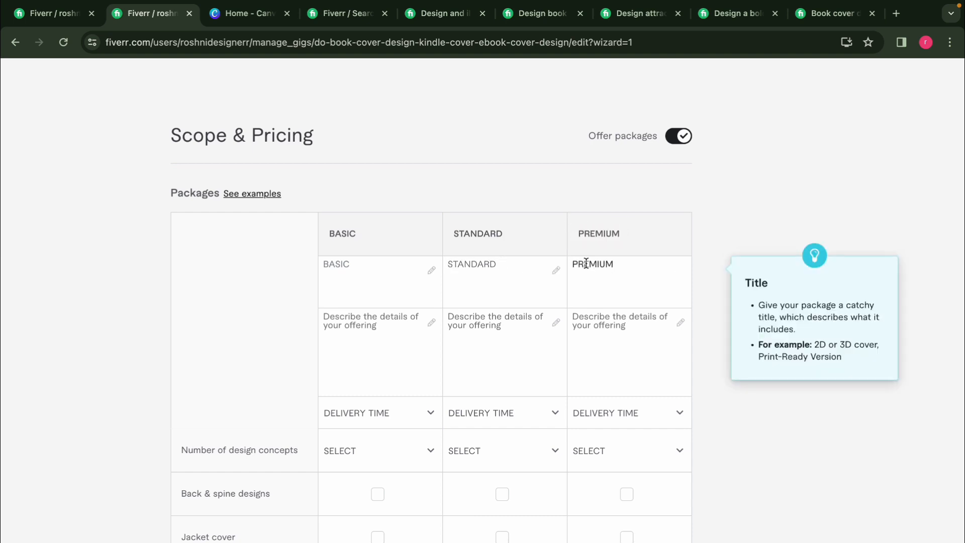
# Describe the Basic package as "1 minimalistic book cover design.(Print ready file+high resolution+3d mockup)".
pyautogui.click(327, 316)
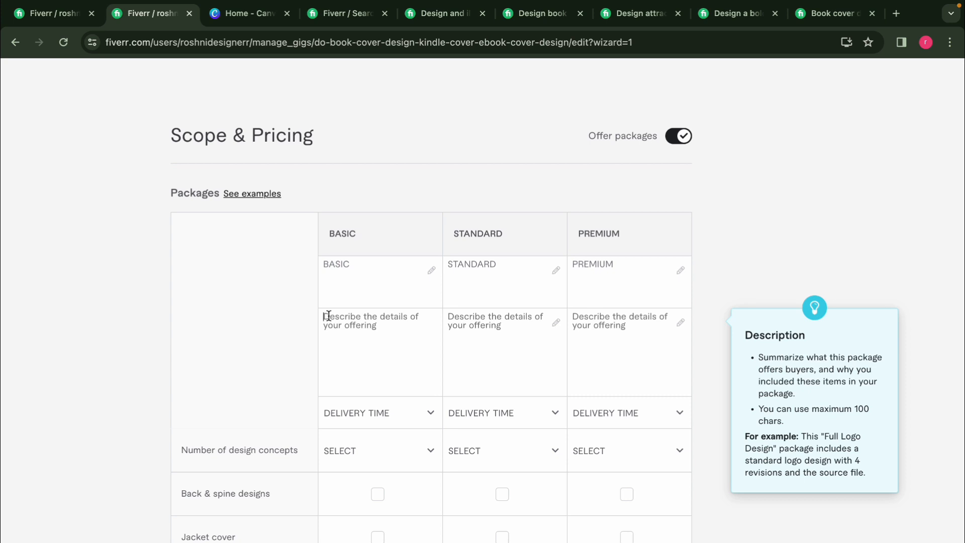
pyautogui.write('1 mi')
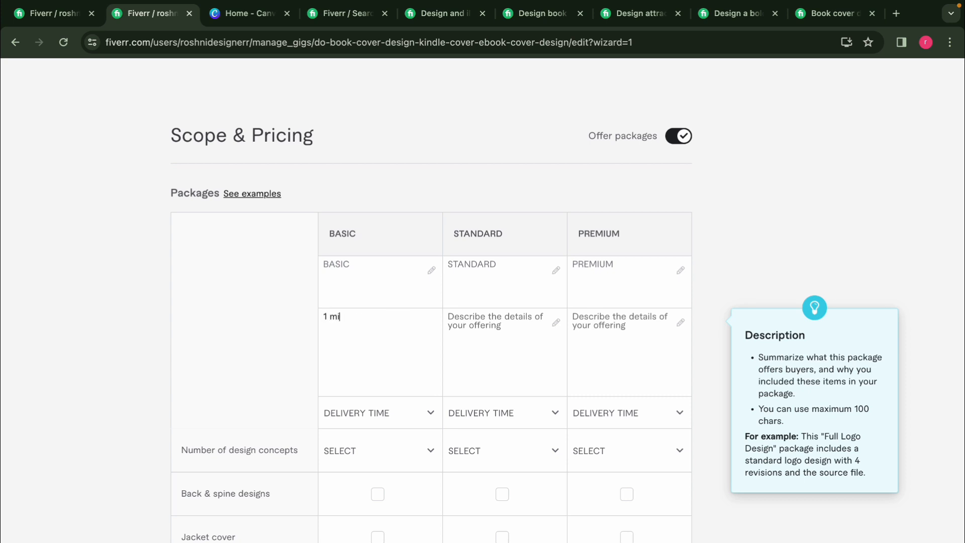
pyautogui.write('nimalistic book cover design.(Print ready file+high resolution+3d mockup)')
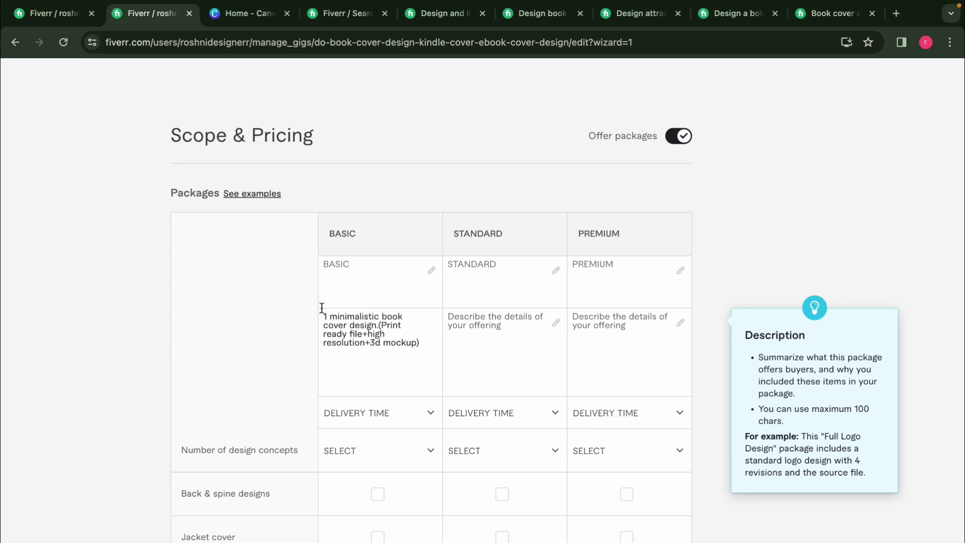
# Copy the Basic description into the Standard package and change its opening to "2 minimalistic book cover design concept with 1 cover".
pyautogui.moveTo(322, 313); pyautogui.dragTo(437, 345)
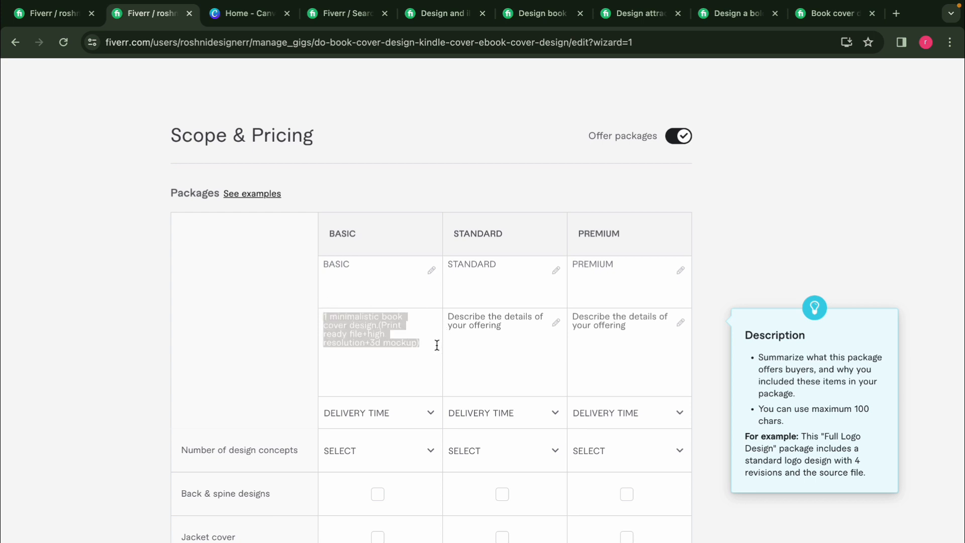
pyautogui.click(469, 335)
pyautogui.hotkey('ctrl', 'v')
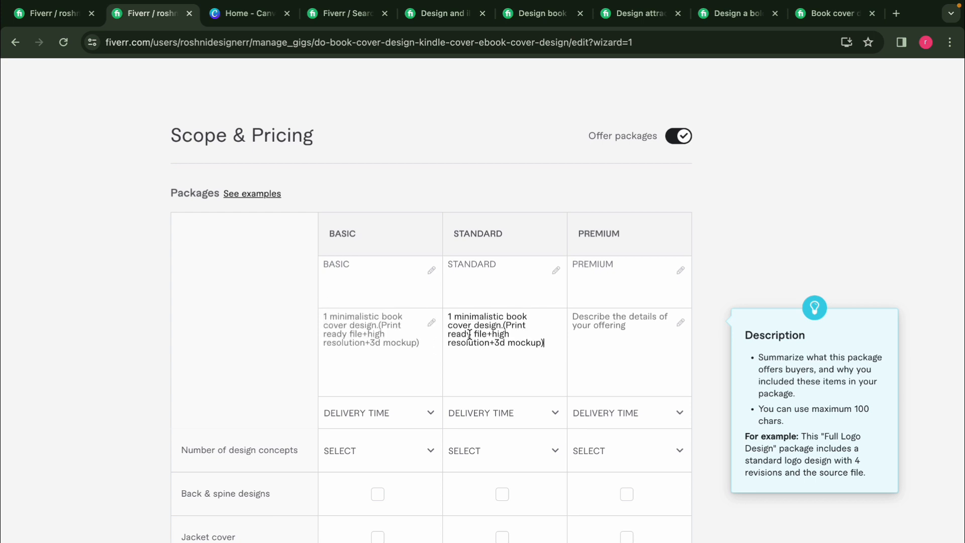
pyautogui.click(454, 316)
pyautogui.press('BackSpace')
pyautogui.press('BackSpace')
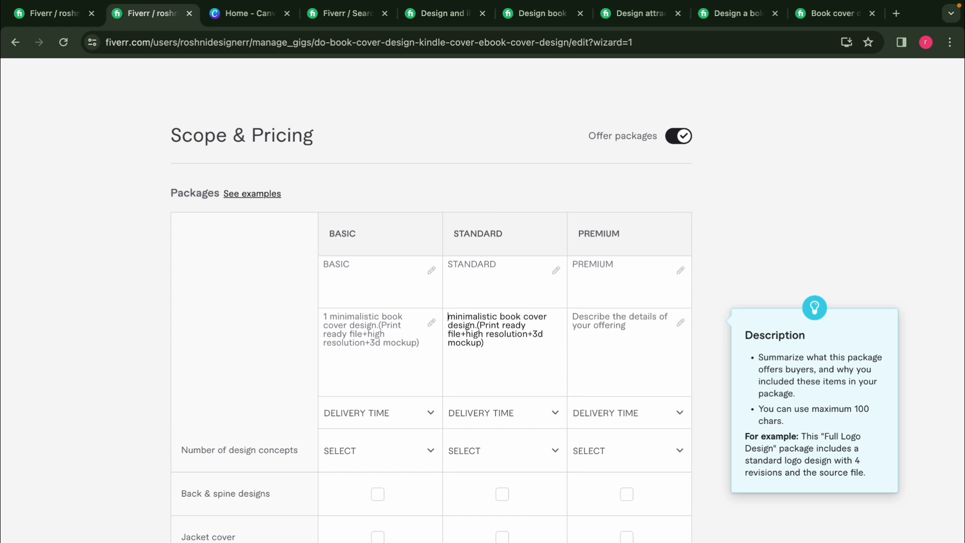
pyautogui.write('2')
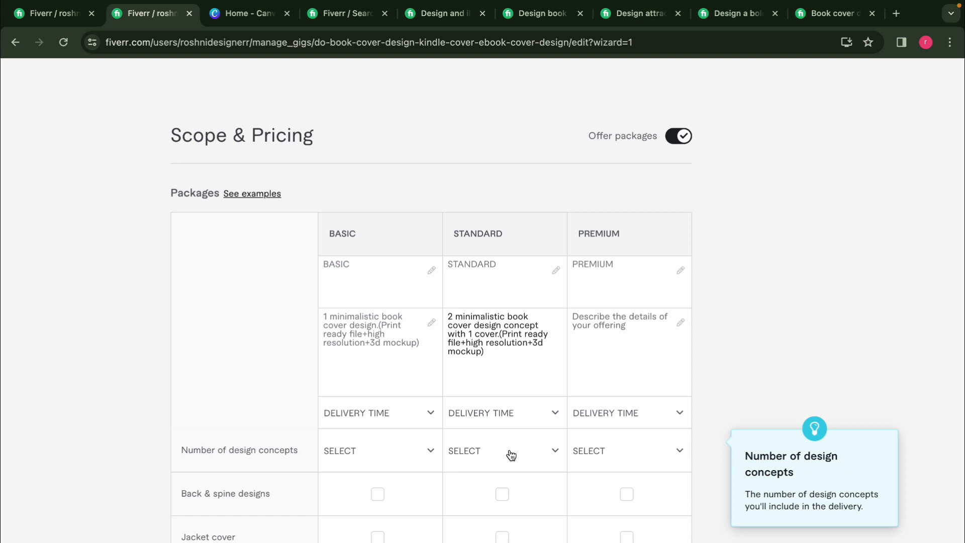
# Copy the Standard description into the Premium package and change the number of minimalistic design concepts to 4.
pyautogui.tripleClick(506, 358)
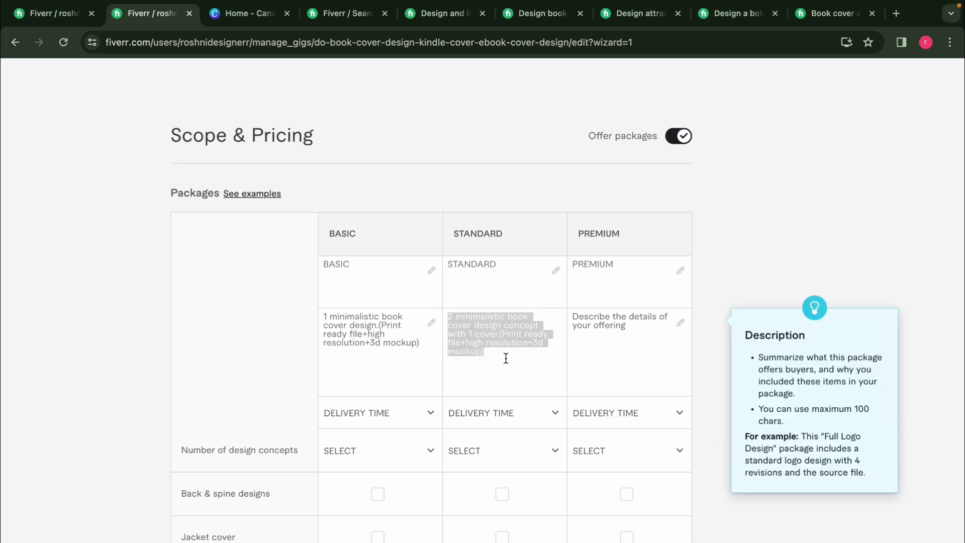
pyautogui.click(584, 323)
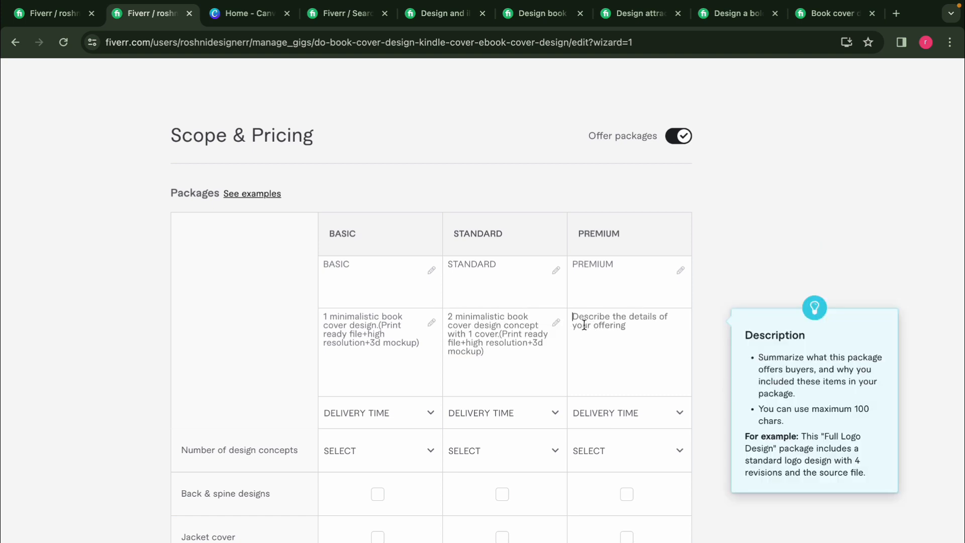
pyautogui.hotkey('ctrl', 'v')
pyautogui.click(577, 316)
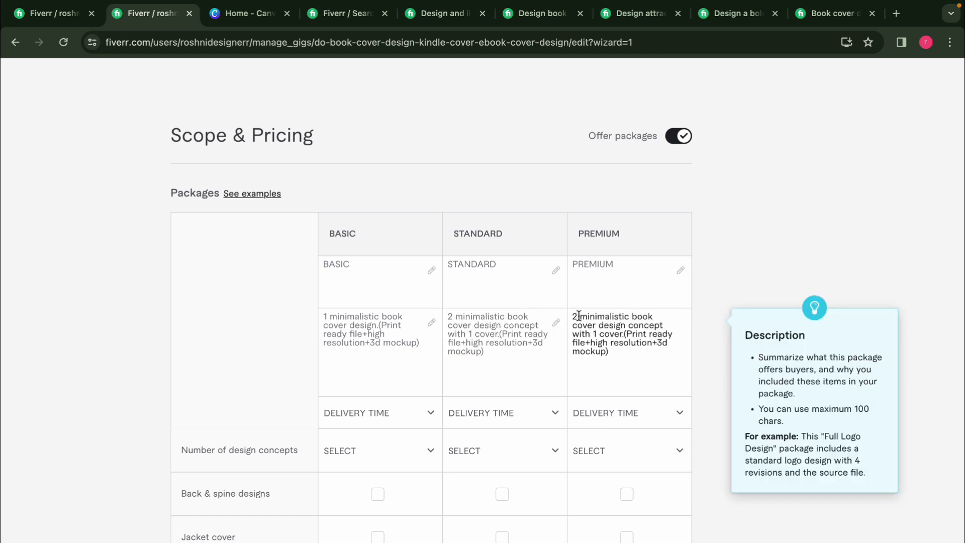
pyautogui.press('BackSpace')
pyautogui.write('4')
# Set the Basic package's delivery time to 1 day.
pyautogui.scroll(-2, 421, 306)
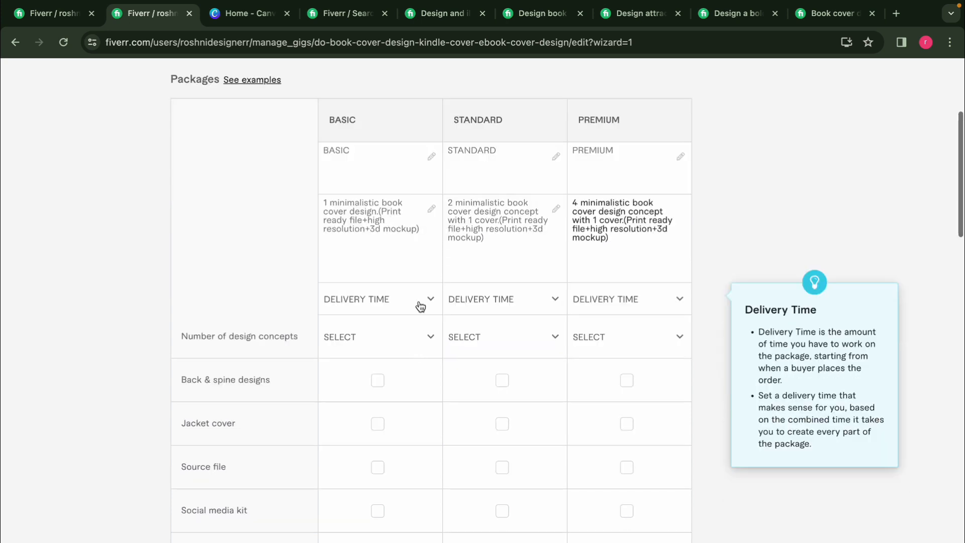
pyautogui.click(421, 301)
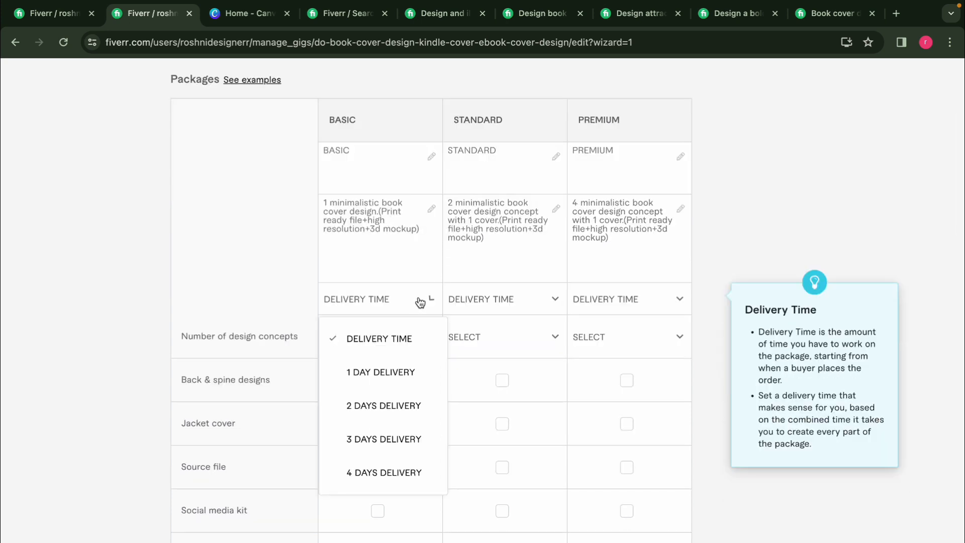
pyautogui.click(413, 383)
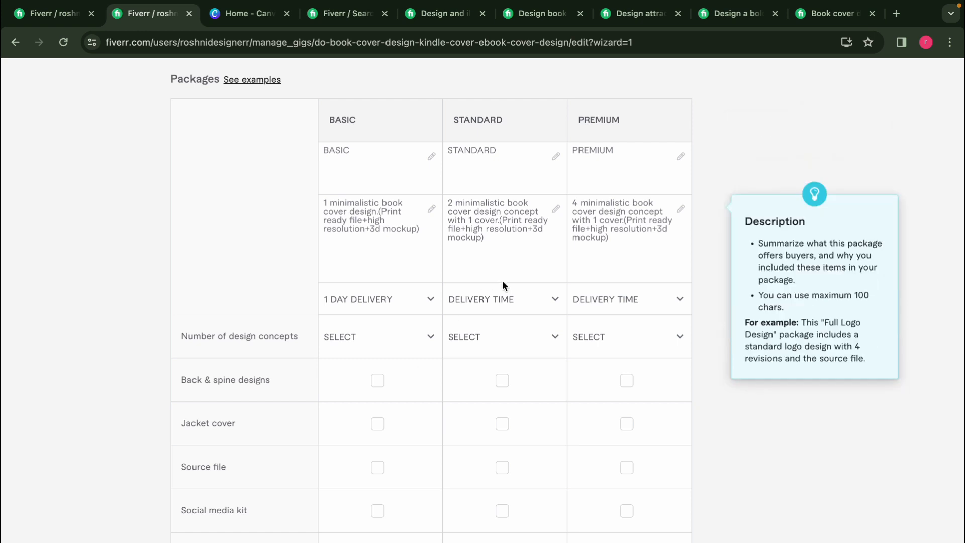
# Set the delivery time to 1 day for the Standard package and 2 days for the Premium package.
pyautogui.click(503, 298)
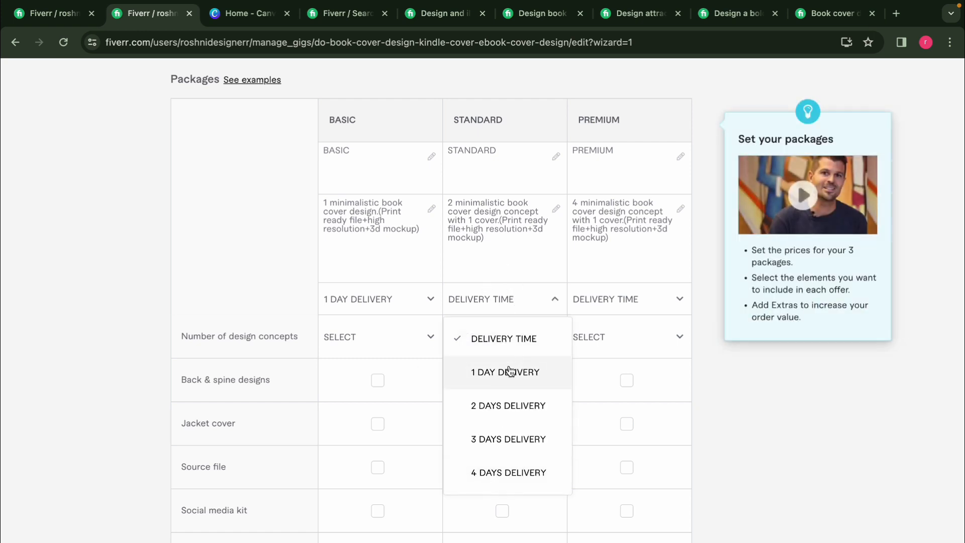
pyautogui.click(503, 386)
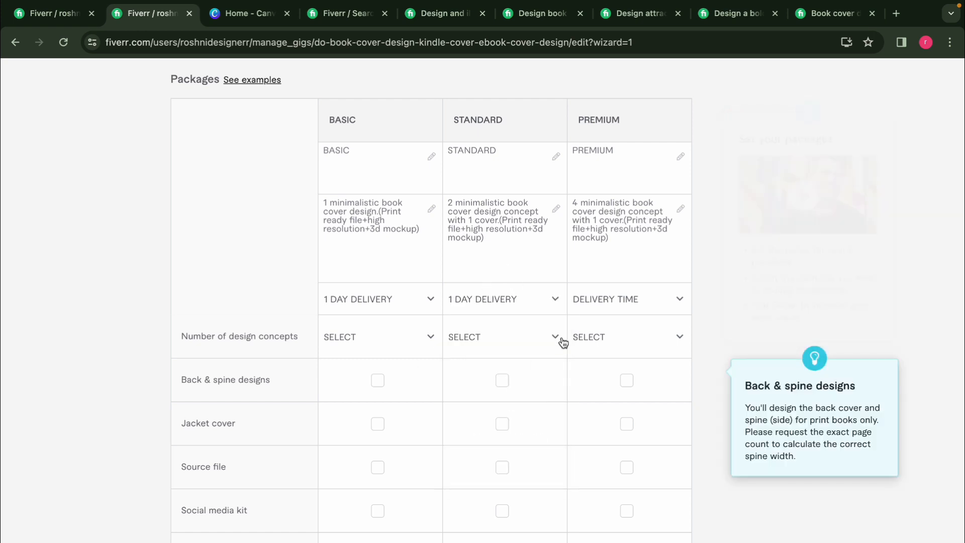
pyautogui.click(599, 307)
pyautogui.click(603, 403)
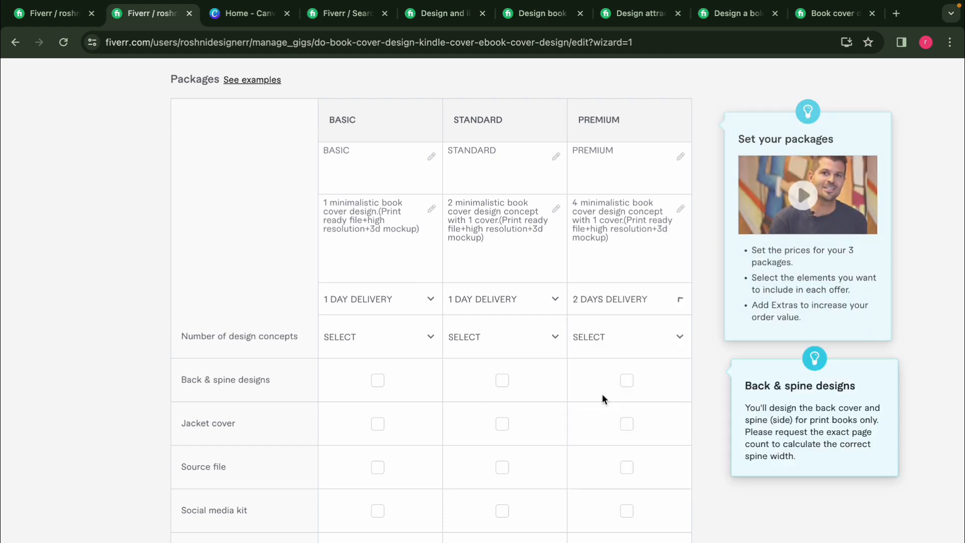
# Set the number of design concepts to 1 for Basic, 2 for Standard and 4 for Premium.
pyautogui.click(390, 332)
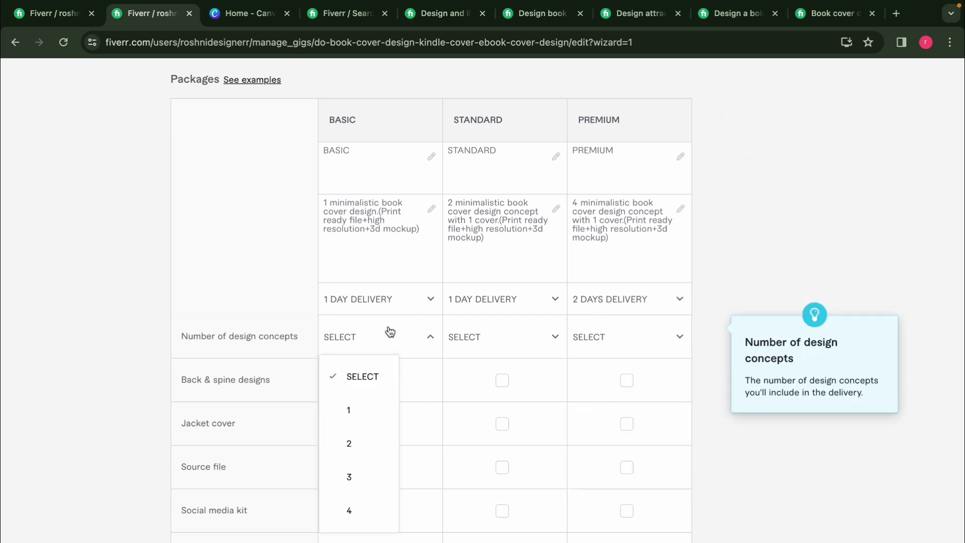
pyautogui.click(343, 415)
pyautogui.click(508, 347)
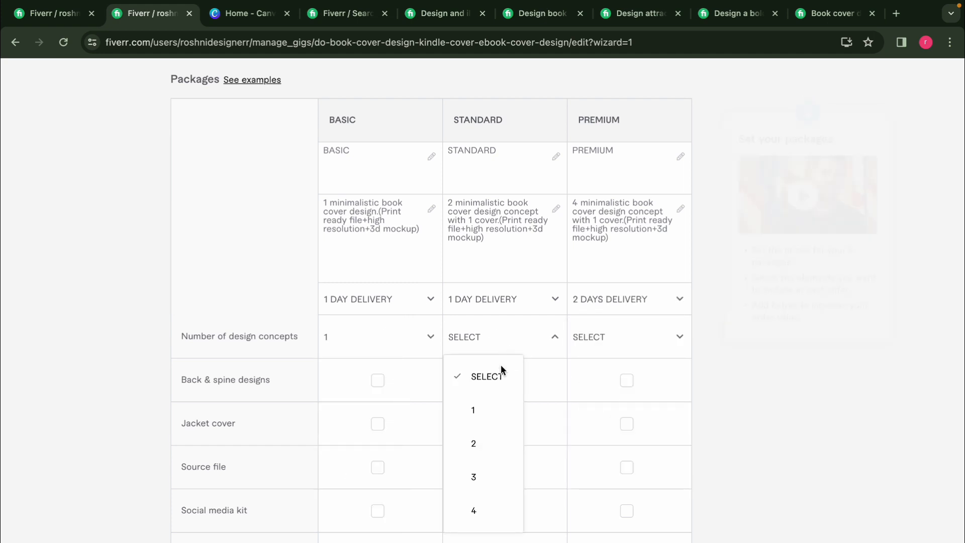
pyautogui.click(474, 451)
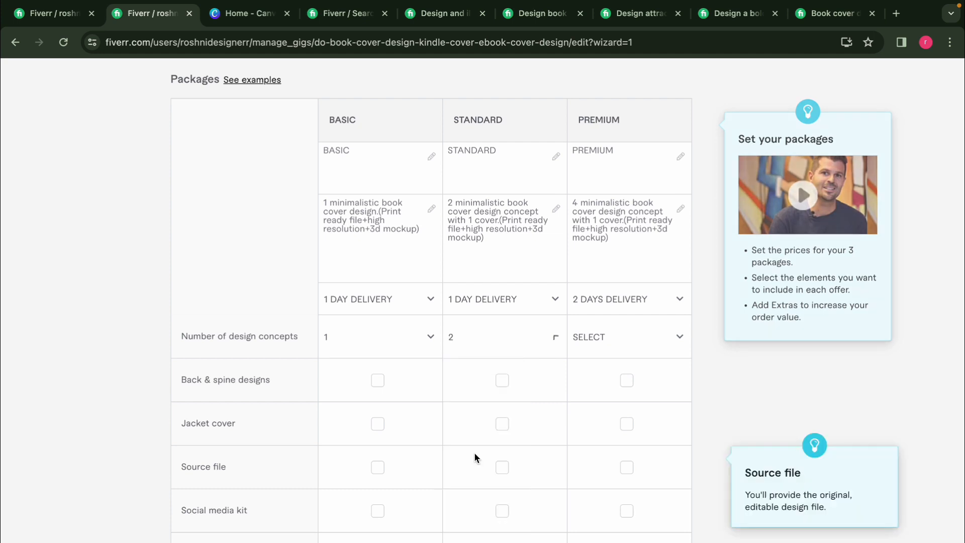
pyautogui.click(605, 348)
pyautogui.click(597, 509)
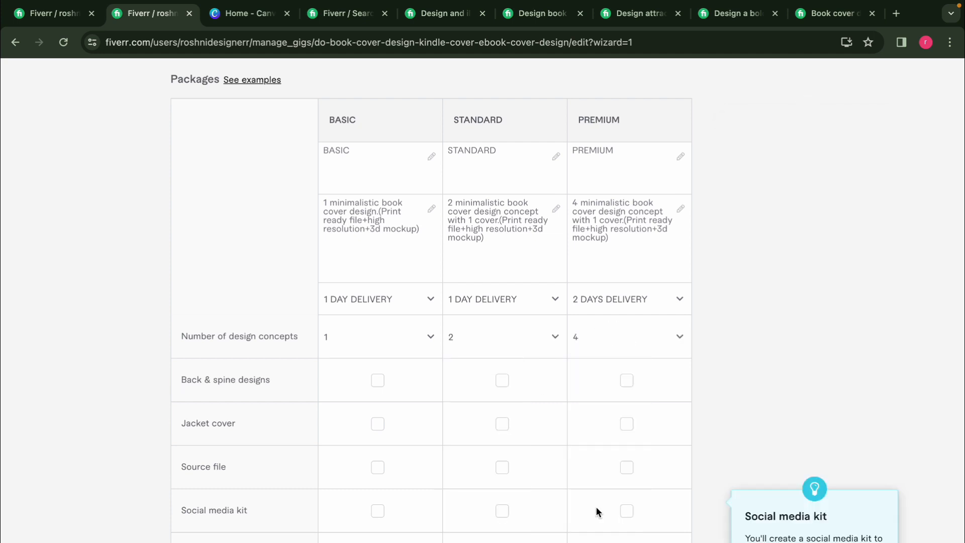
# Include back & spine designs in all three packages and the source file in the Standard and Premium packages.
pyautogui.scroll(-1, 596, 508)
pyautogui.click(423, 334)
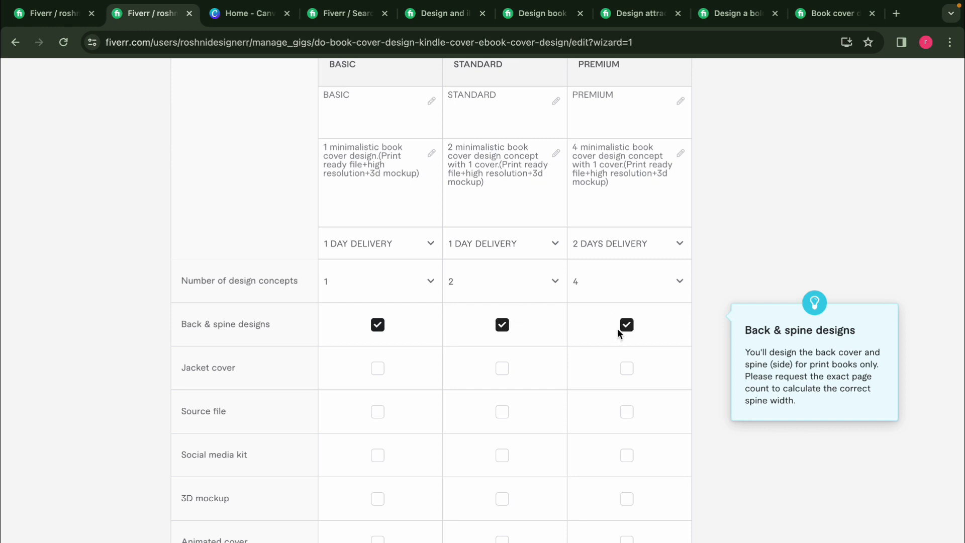
pyautogui.scroll(-1, 617, 327)
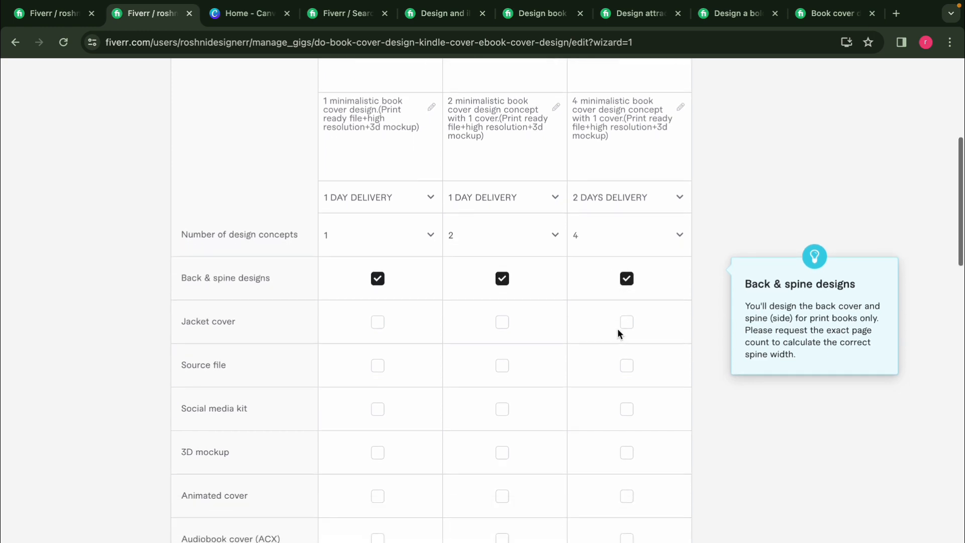
pyautogui.scroll(-1, 617, 328)
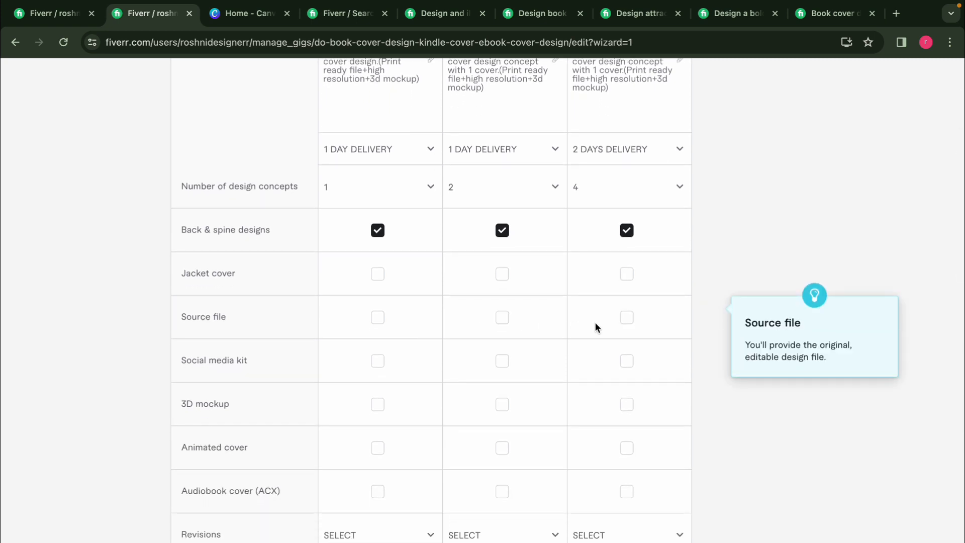
pyautogui.click(626, 318)
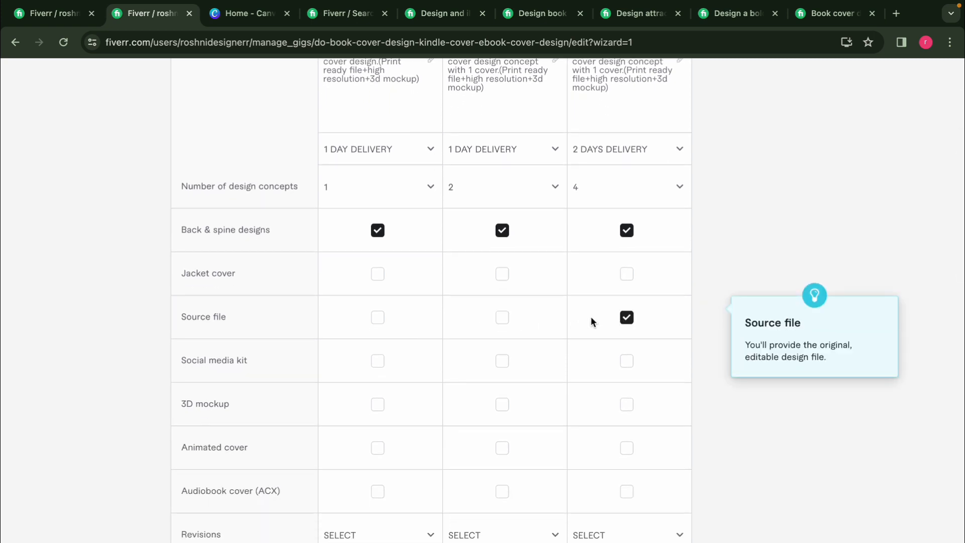
pyautogui.click(502, 318)
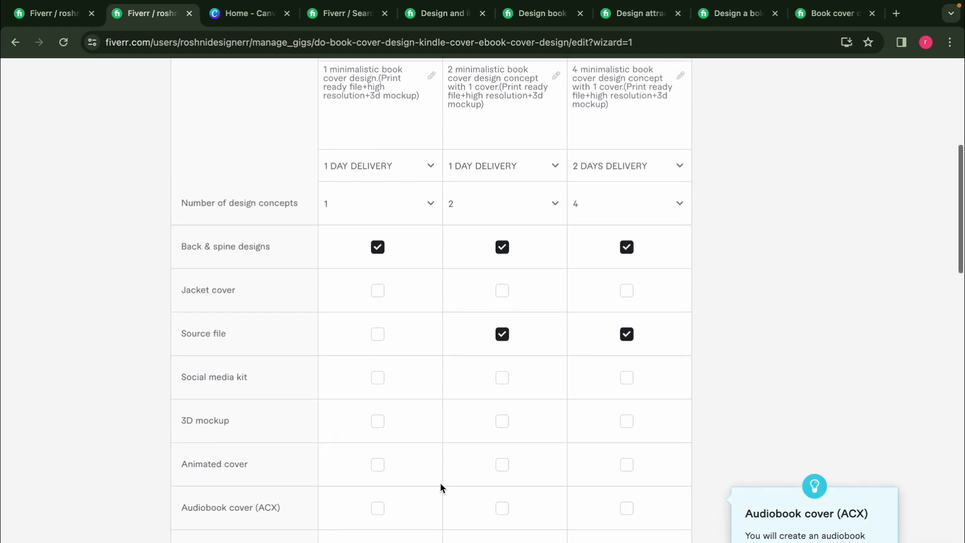
# Include a 3D mockup in the Basic, Standard and Premium packages, leaving the jacket cover out.
pyautogui.scroll(-1, 439, 481)
pyautogui.click(390, 349)
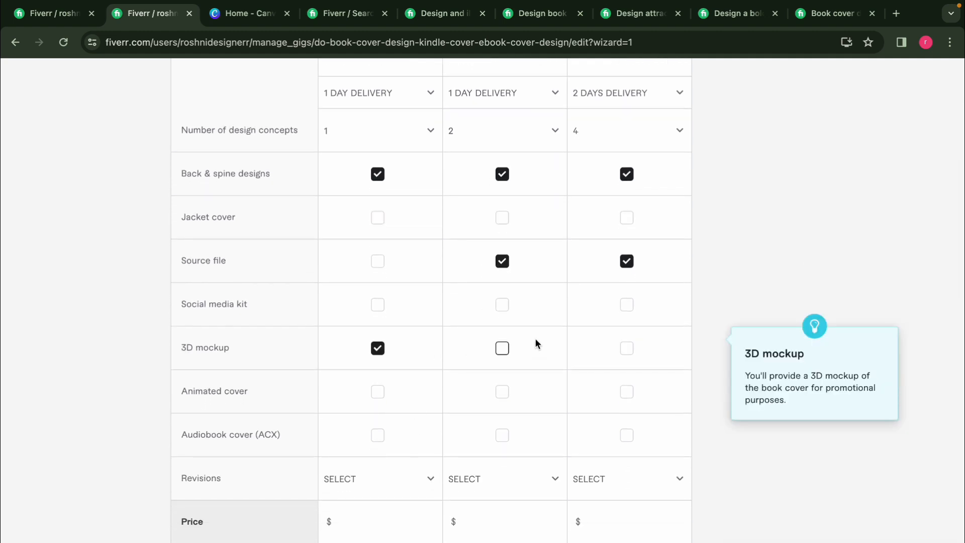
pyautogui.click(502, 348)
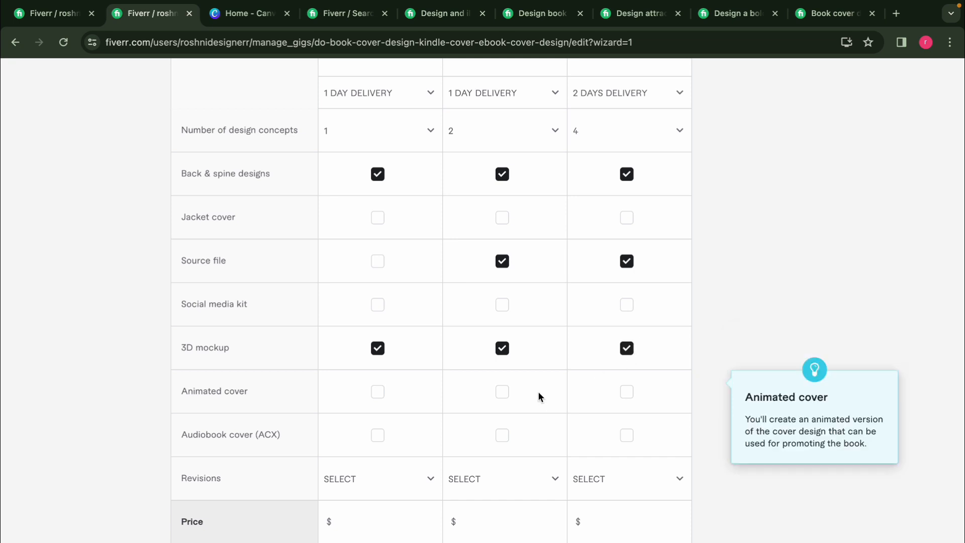
pyautogui.click(380, 221)
pyautogui.click(380, 222)
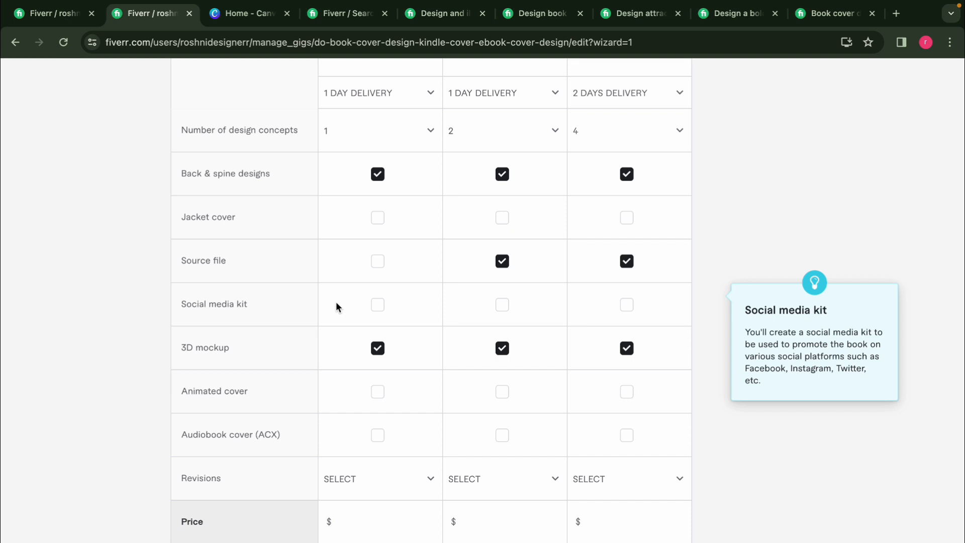
# Set the revisions to Unlimited for the Basic, Standard and Premium packages.
pyautogui.scroll(-3, 335, 303)
pyautogui.click(360, 364)
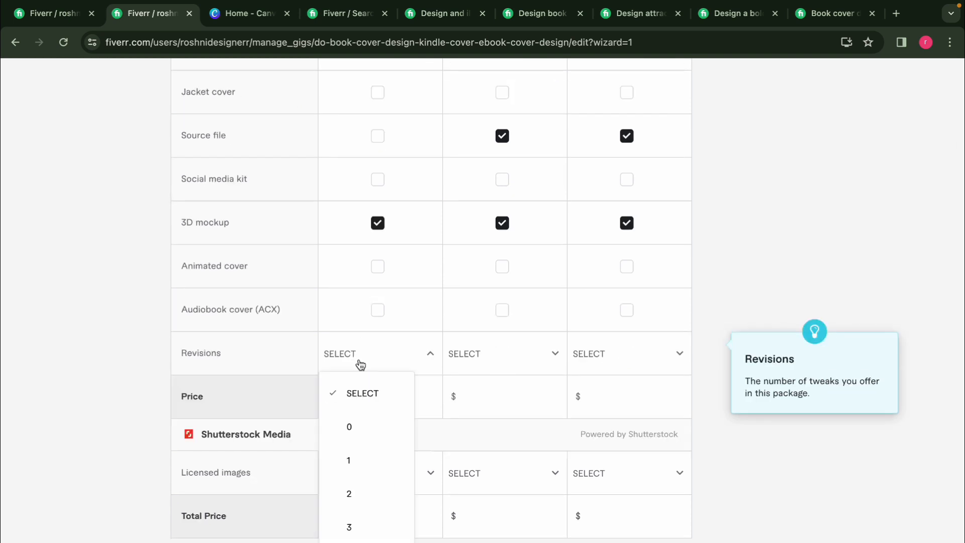
pyautogui.scroll(-5, 362, 528)
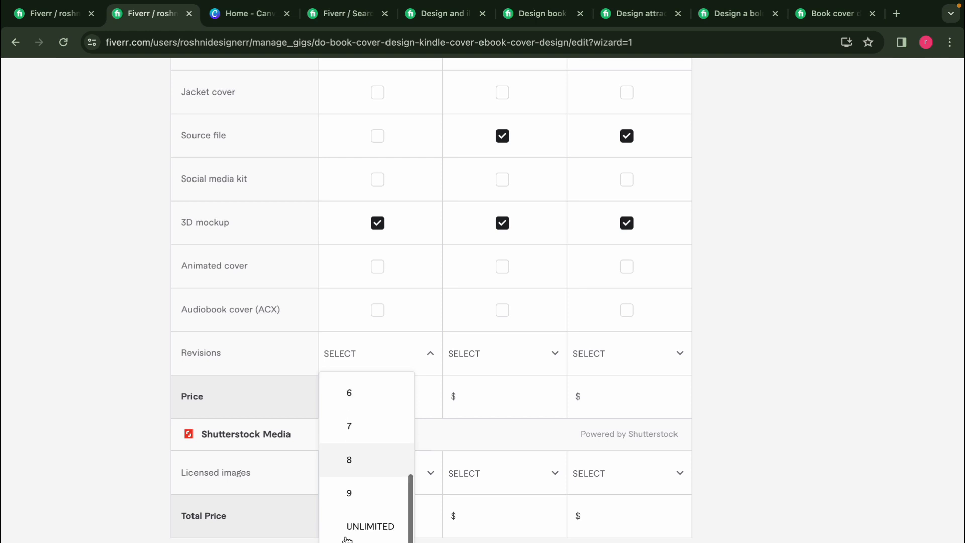
pyautogui.click(361, 527)
pyautogui.click(476, 355)
pyautogui.scroll(-5, 478, 457)
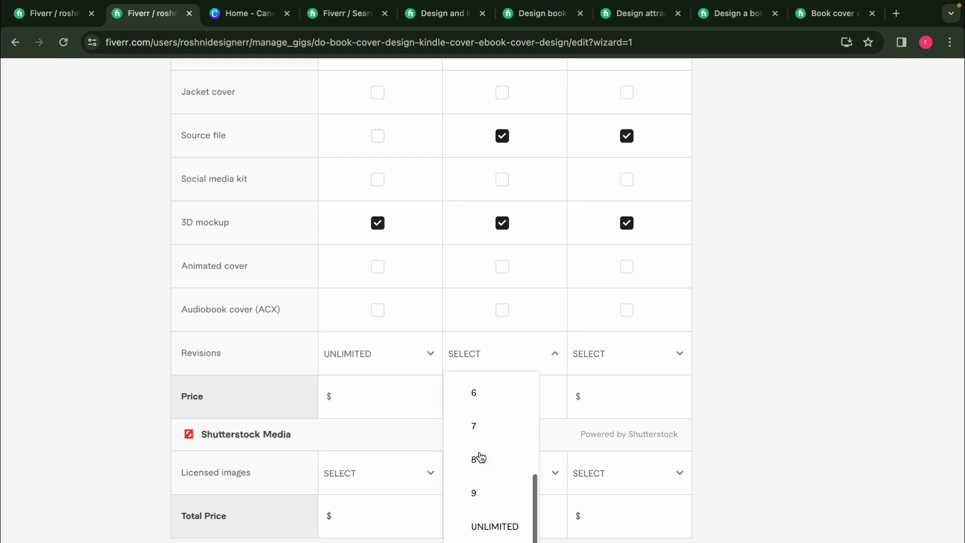
# Price the Basic package at $10, the Standard package at $20 and the Premium package at $40.
pyautogui.click(348, 395)
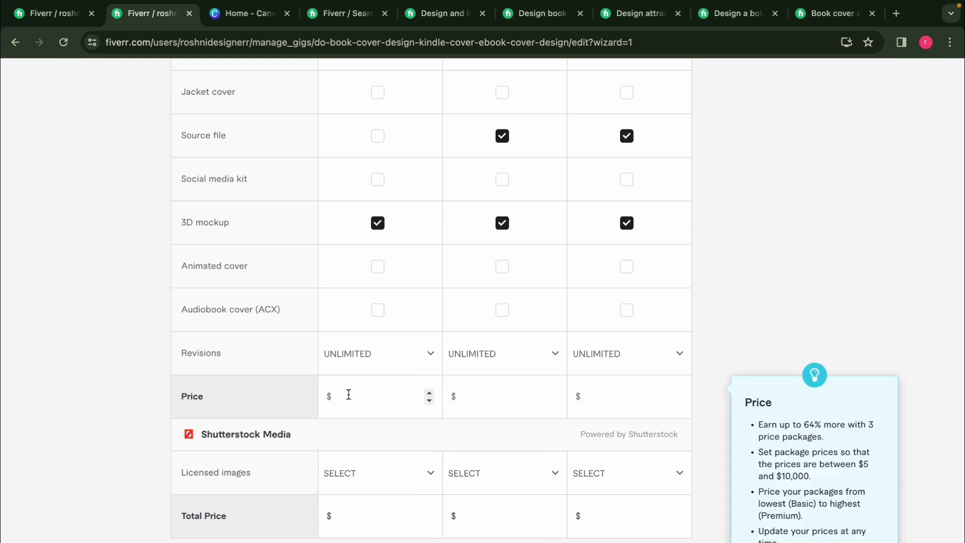
pyautogui.write('10')
pyautogui.click(476, 396)
pyautogui.write('20')
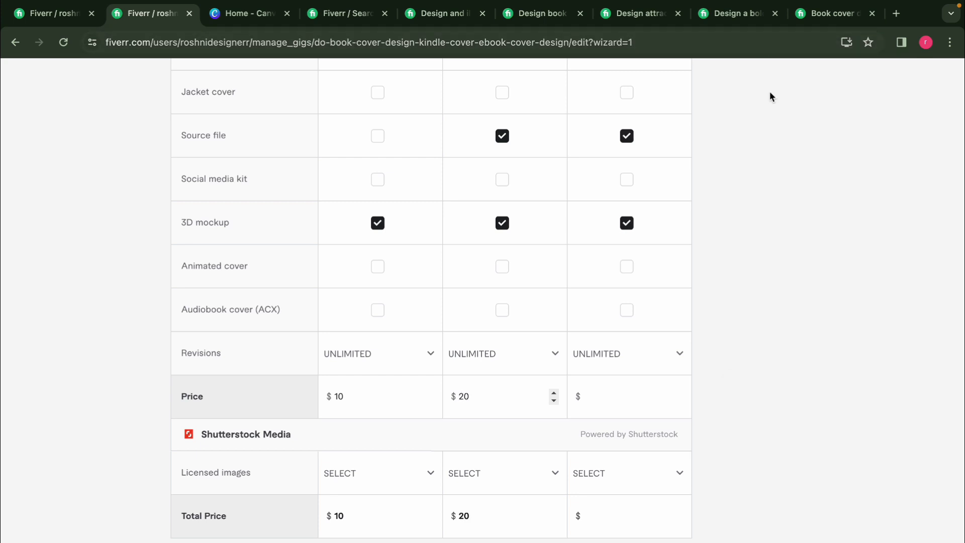
pyautogui.click(605, 399)
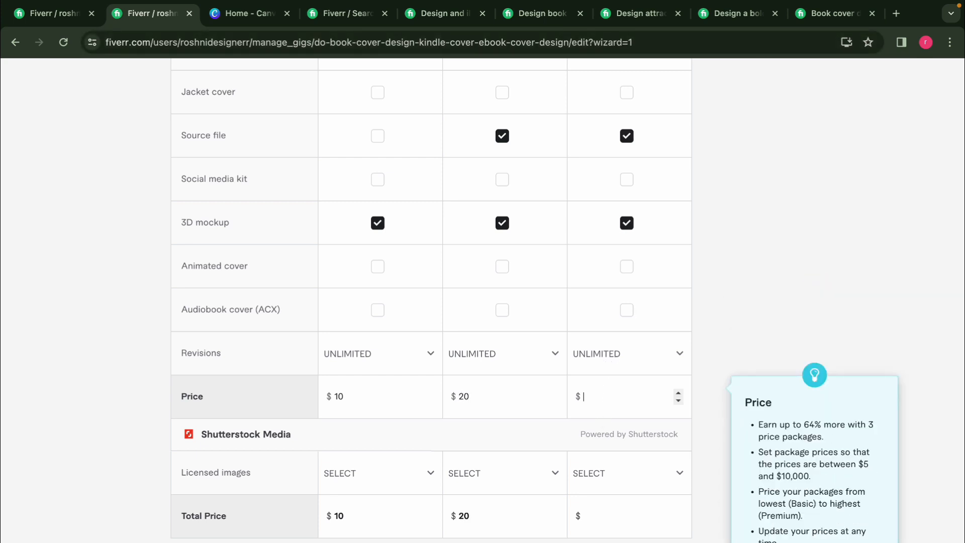
pyautogui.write('40')
# Review the delivery times, included features, revisions and prices across the three packages.
pyautogui.scroll(3, 438, 417)
pyautogui.scroll(1, 438, 419)
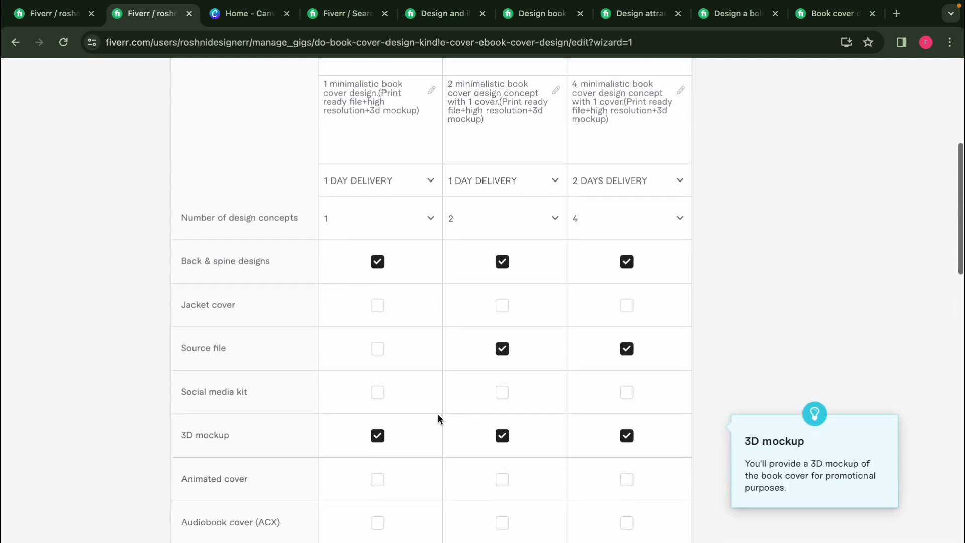
pyautogui.scroll(-2, 438, 418)
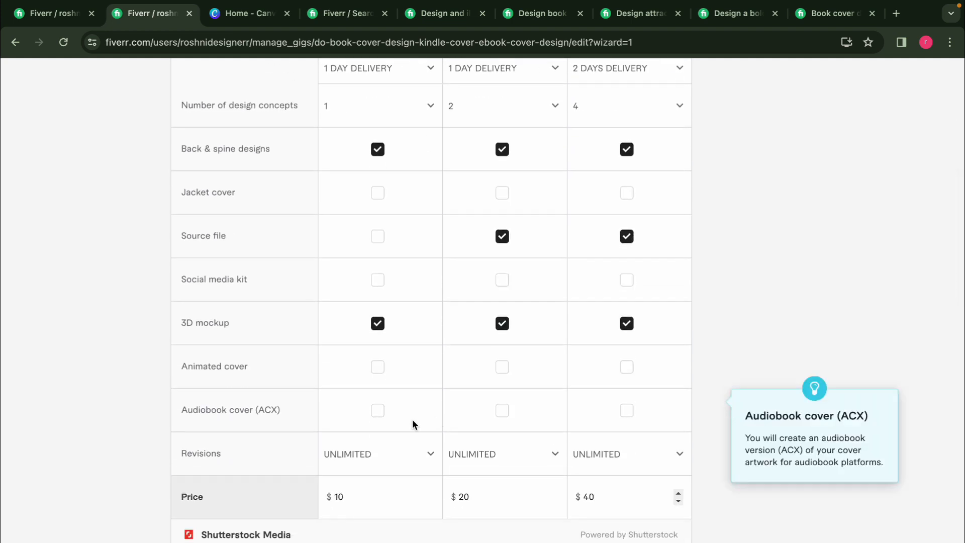
pyautogui.scroll(3, 412, 423)
pyautogui.scroll(-1, 412, 420)
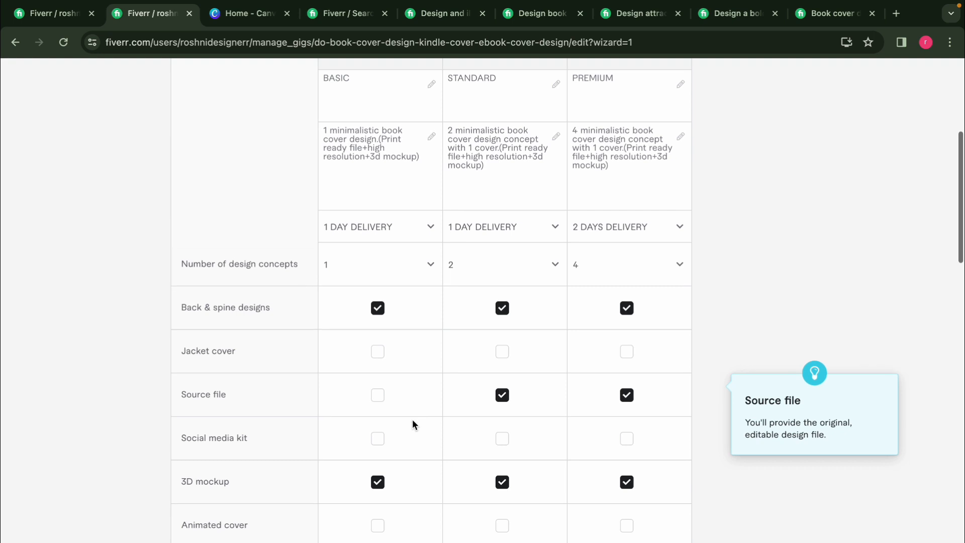
pyautogui.scroll(-3, 481, 369)
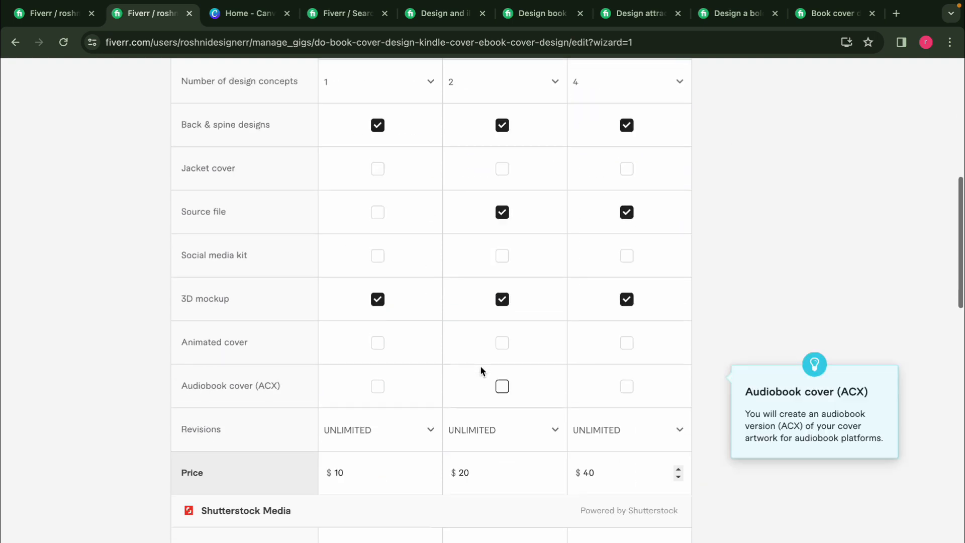
pyautogui.scroll(3, 506, 448)
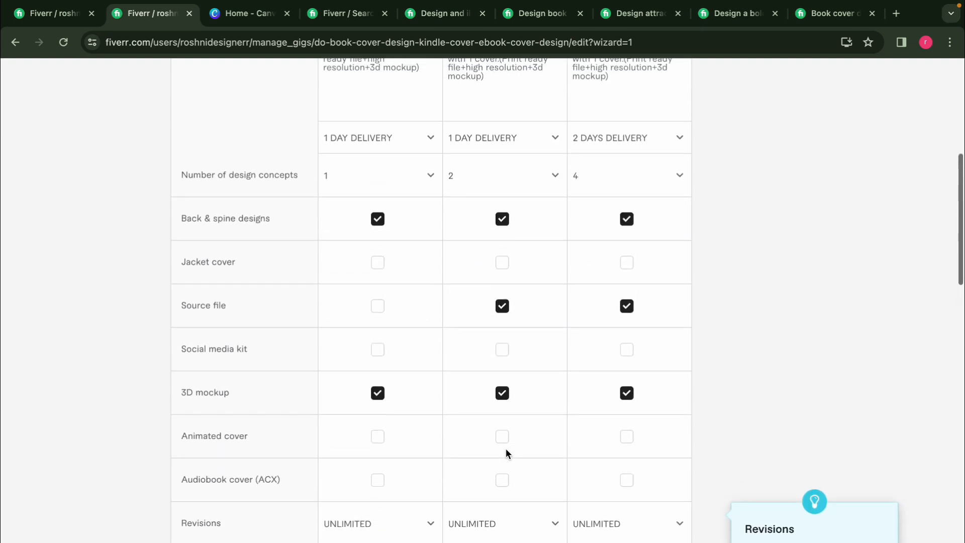
pyautogui.scroll(-5, 638, 288)
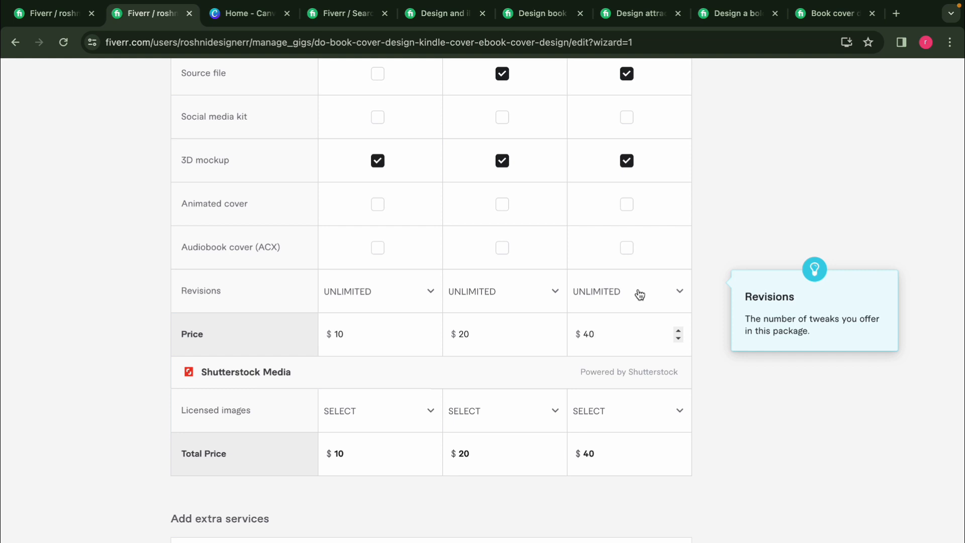
# Add the extra fast delivery service, offering the Premium package in 1 day for an extra $5.
pyautogui.scroll(-3, 440, 229)
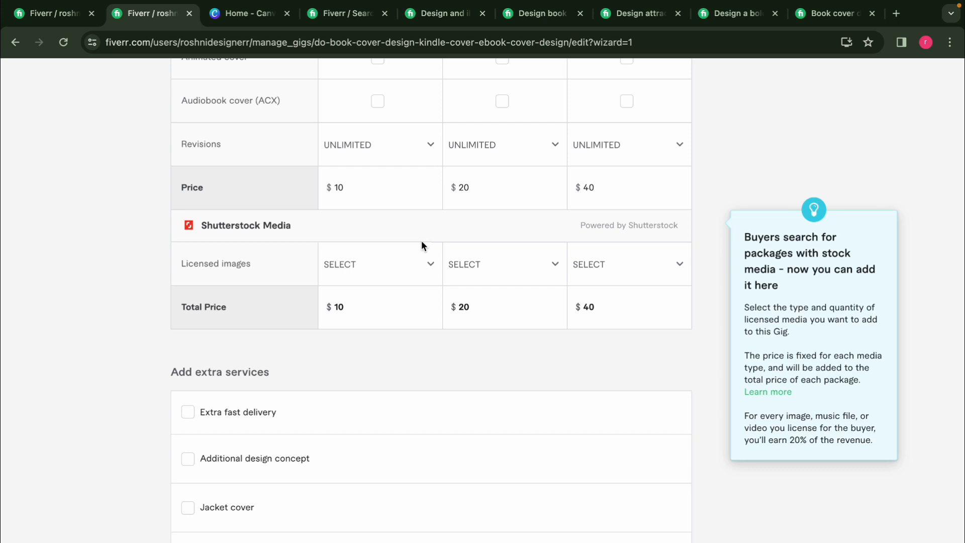
pyautogui.scroll(-3, 421, 240)
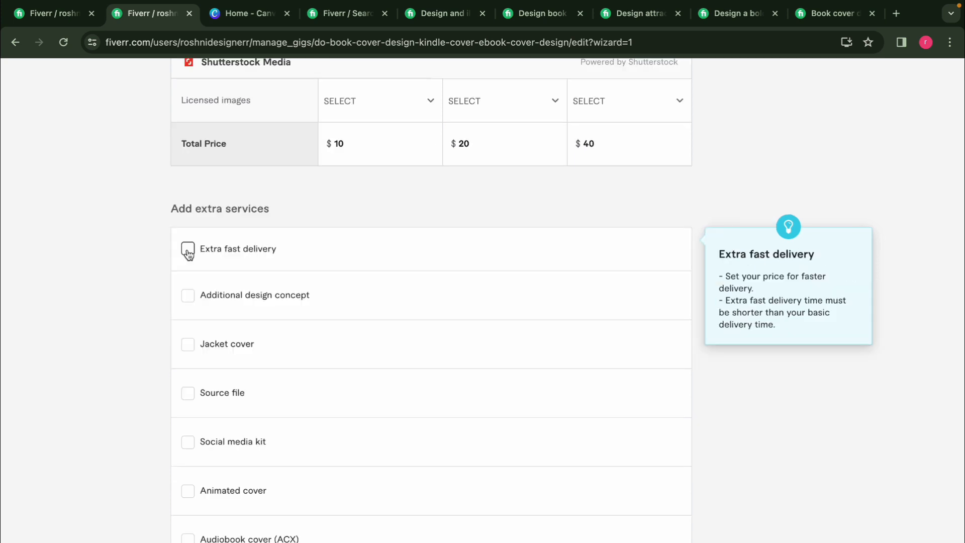
pyautogui.click(188, 250)
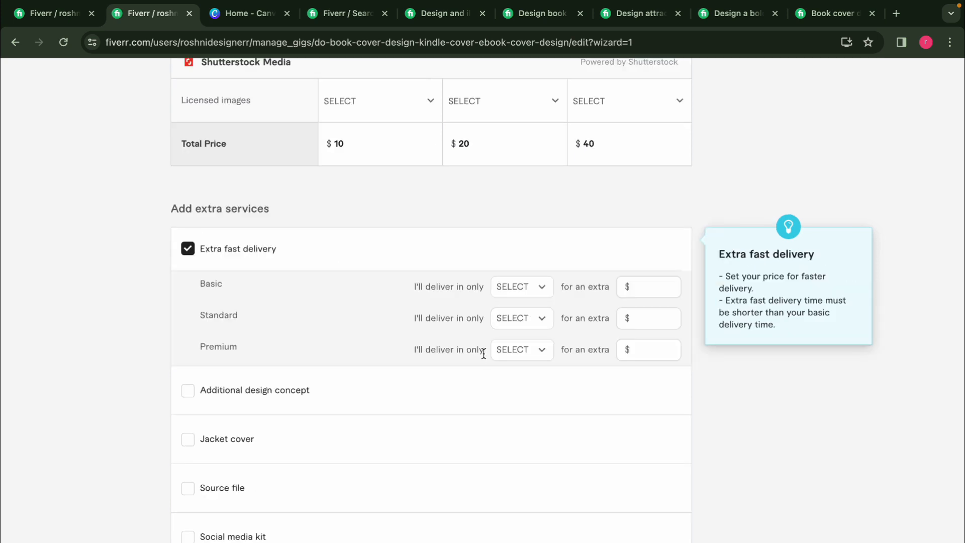
pyautogui.click(511, 352)
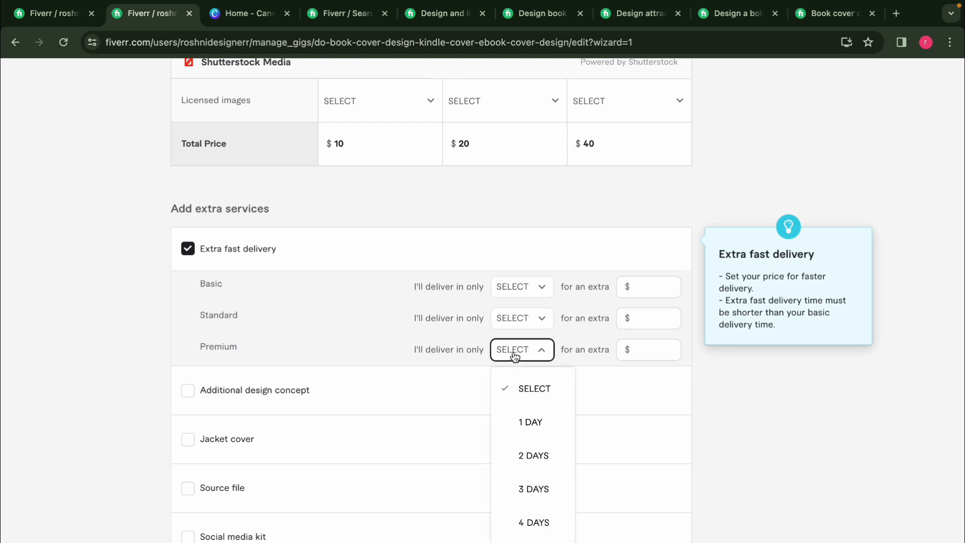
pyautogui.click(531, 425)
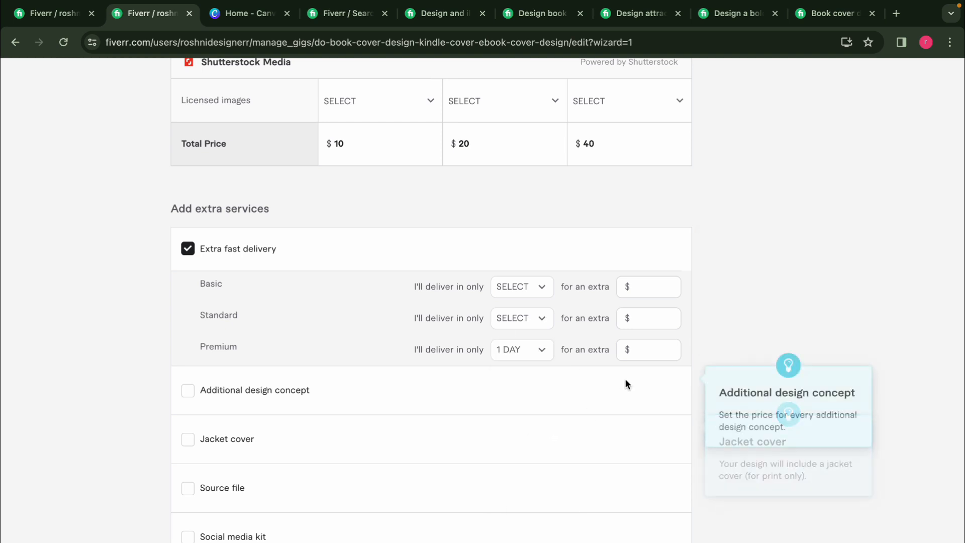
pyautogui.click(641, 350)
pyautogui.write('5')
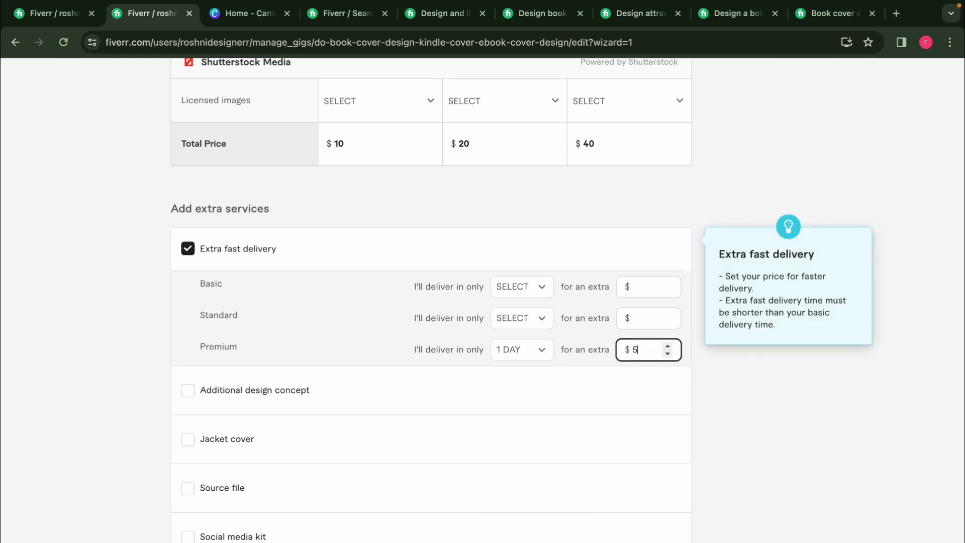
# Offer an additional design concept for an extra $5 and 1 additional day, and review the extra services.
pyautogui.scroll(-2, 506, 298)
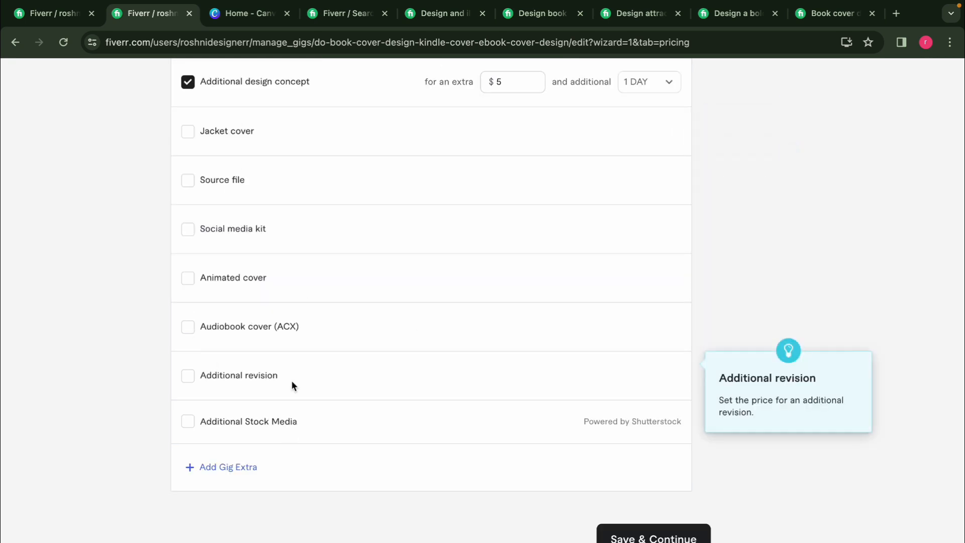
pyautogui.scroll(7, 291, 385)
pyautogui.scroll(-4, 292, 383)
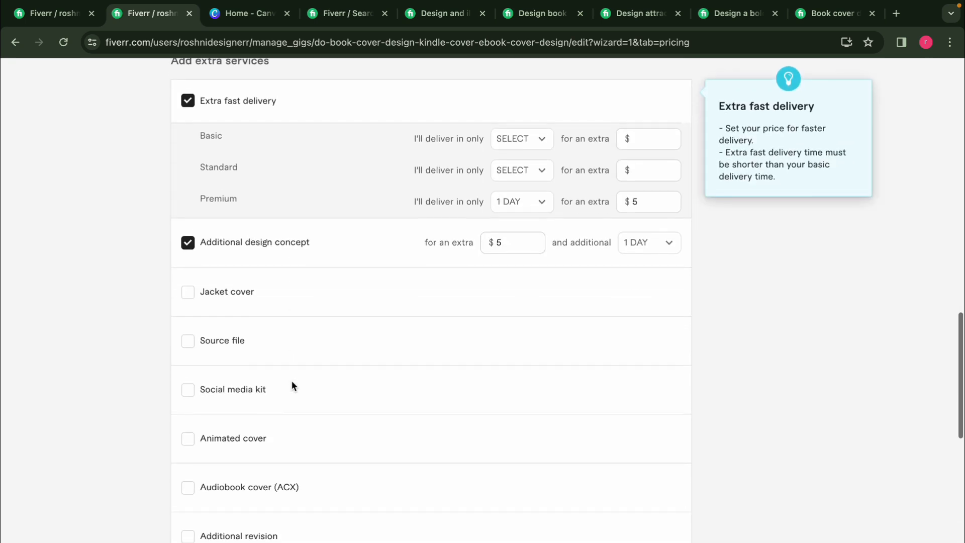
# Save the pricing and extra services and continue to the Gig's description and FAQ stage.
pyautogui.scroll(-3, 292, 383)
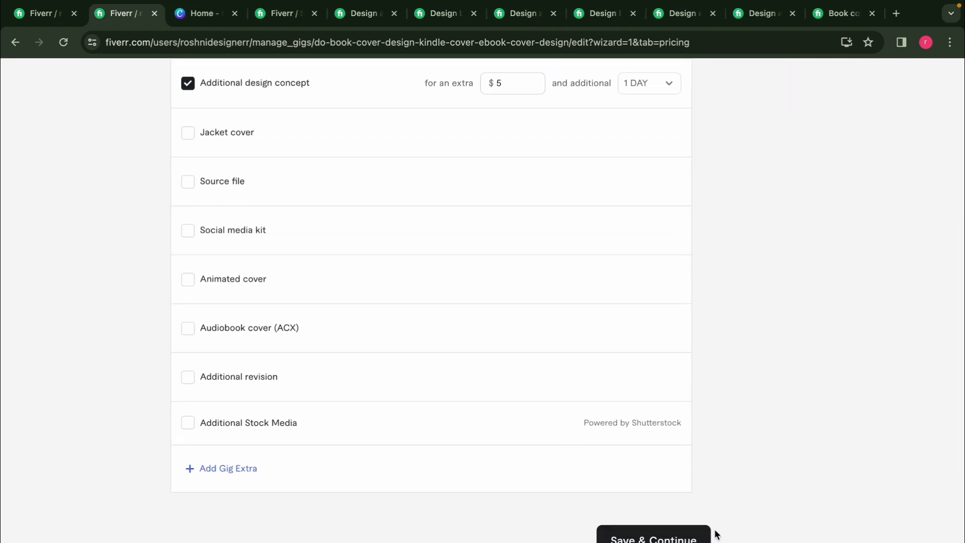
pyautogui.click(665, 536)
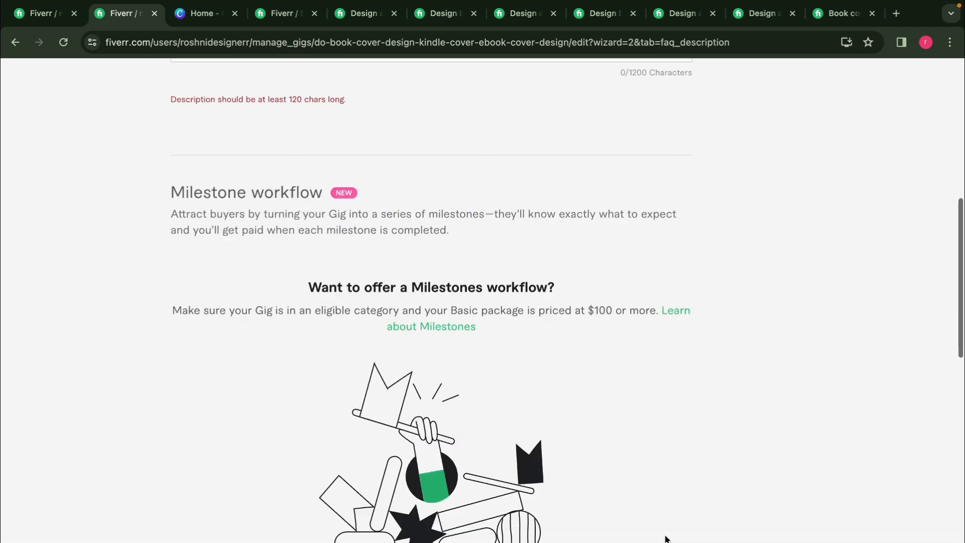
pyautogui.scroll(5, 569, 496)
pyautogui.scroll(3, 569, 497)
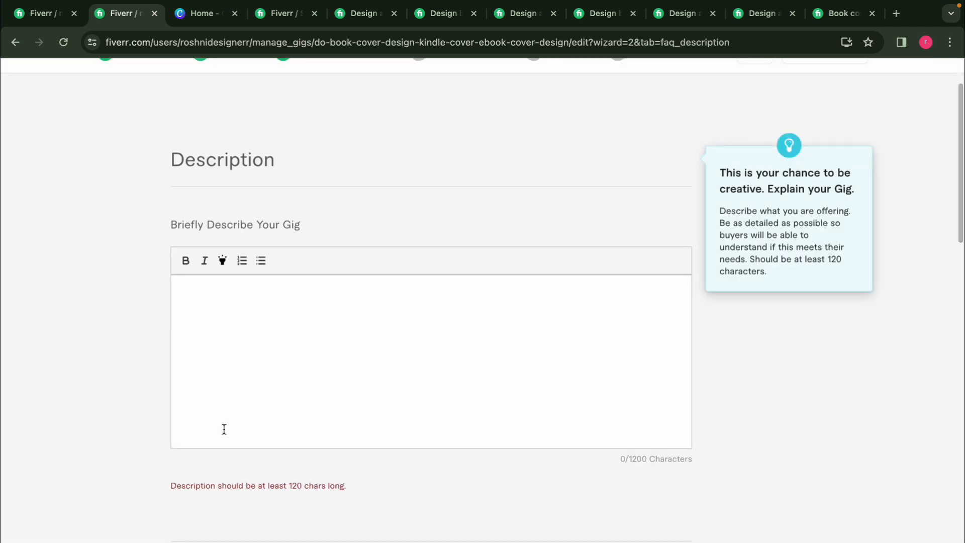
# Fill the Gig description with the pitch starting "Are you looking for a book cover design", including the services provided and what buyers get, and review it.
pyautogui.click(279, 297)
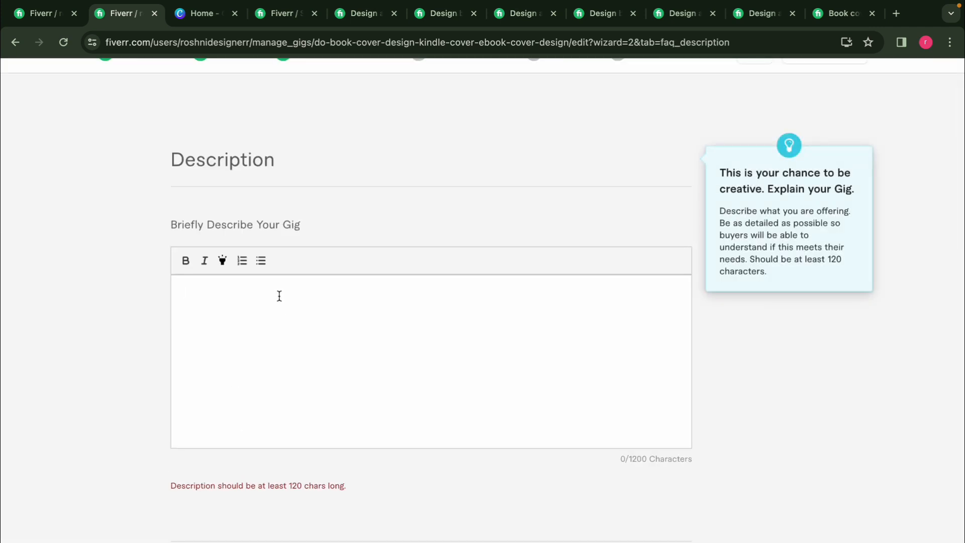
pyautogui.write('are you lookin')
pyautogui.hotkey('ctrl', 'a')
pyautogui.hotkey('ctrl', 'v')
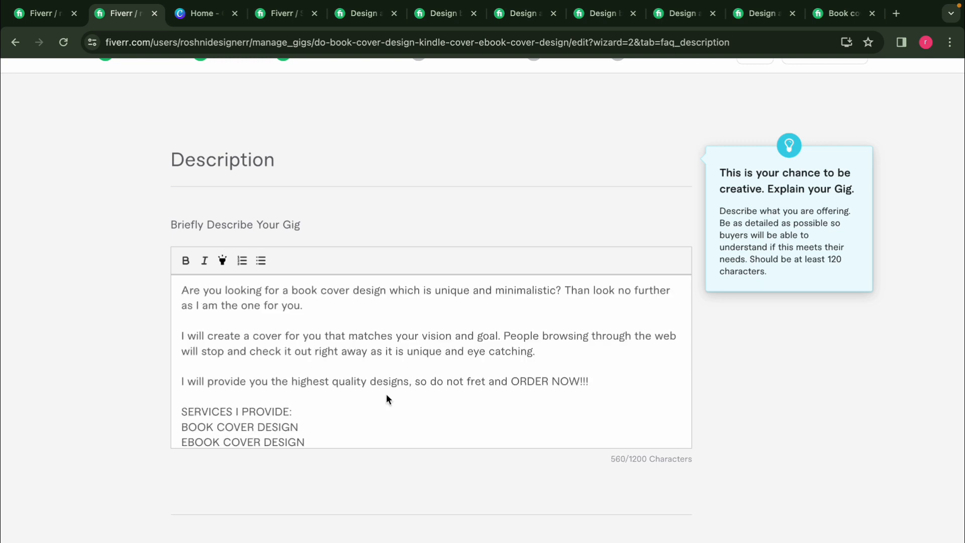
pyautogui.scroll(-3, 387, 398)
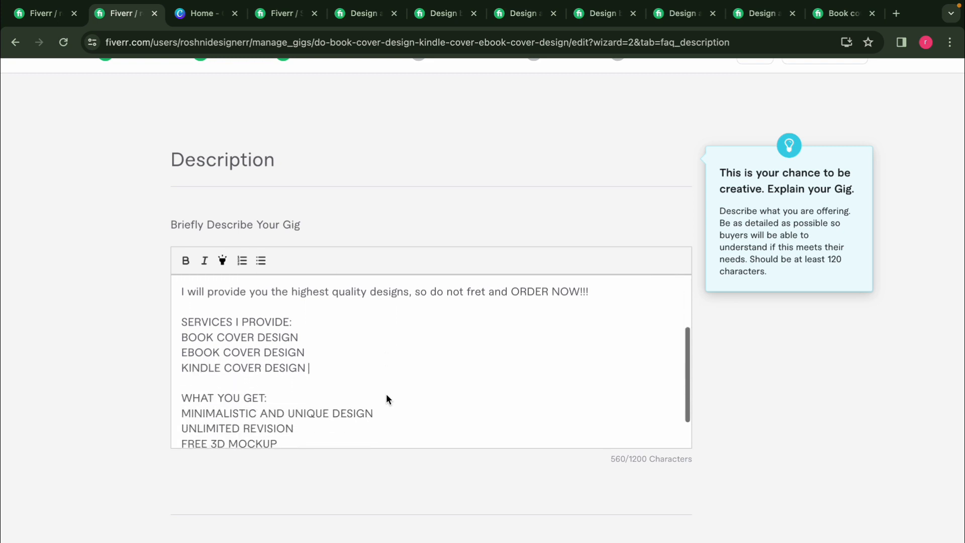
pyautogui.scroll(3, 386, 394)
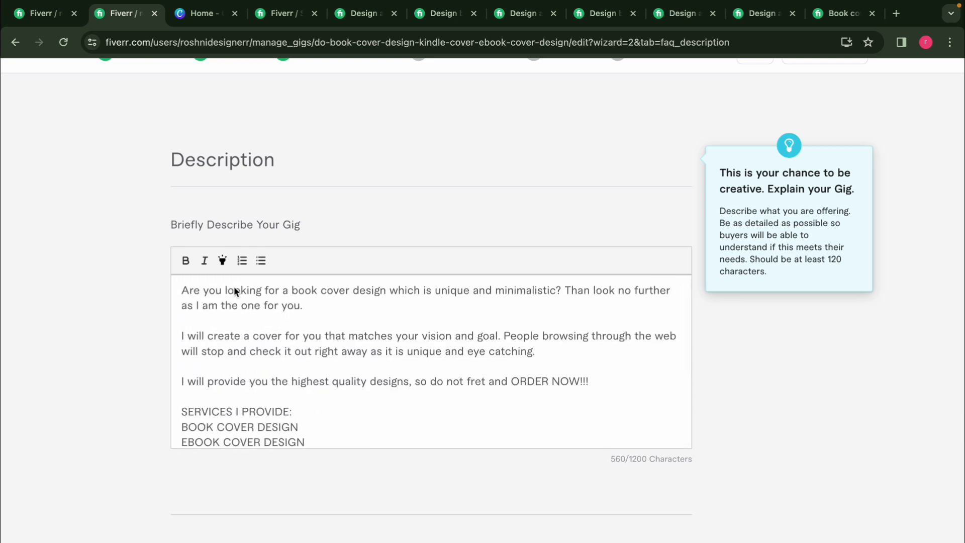
# Highlight the description's opening paragraph, from "Are you looking" to "the one for you".
pyautogui.moveTo(182, 291); pyautogui.dragTo(221, 293)
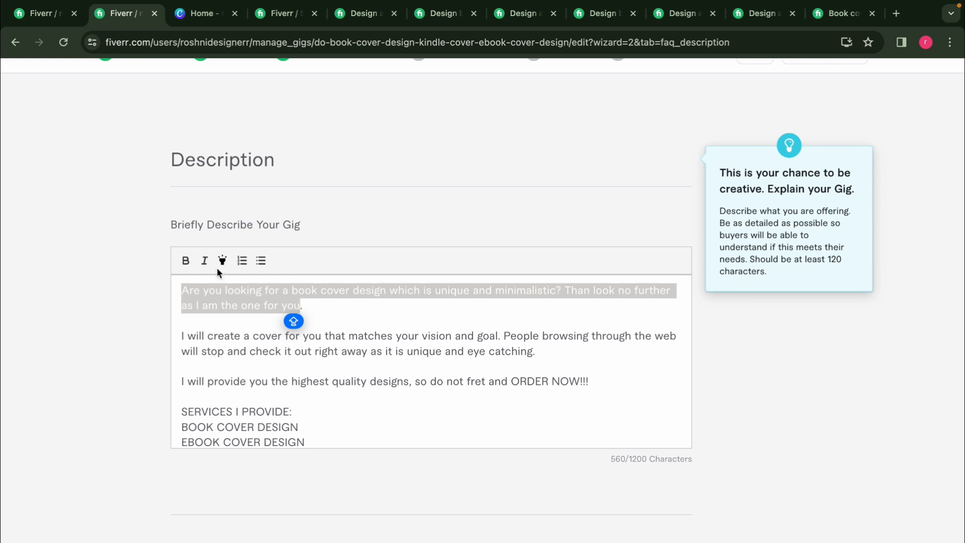
pyautogui.click(225, 271)
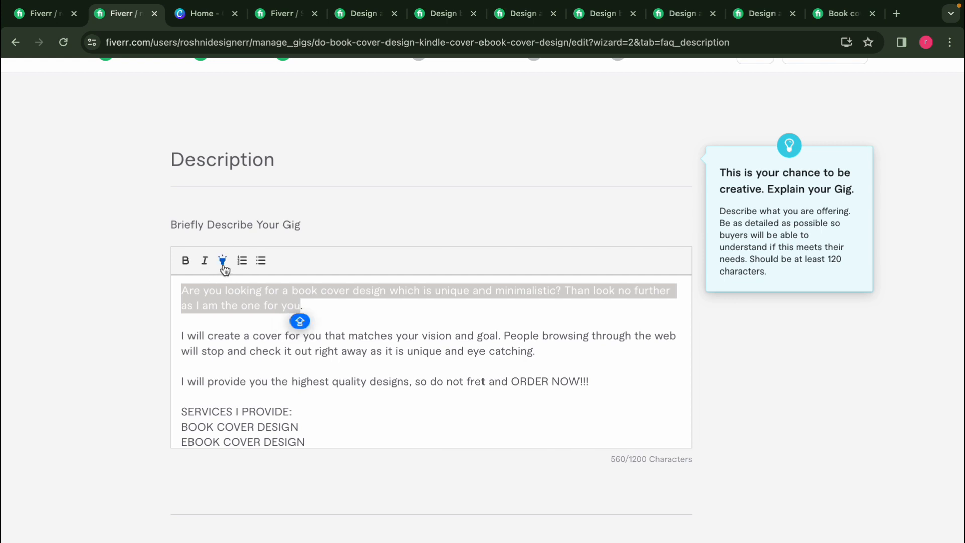
pyautogui.click(372, 322)
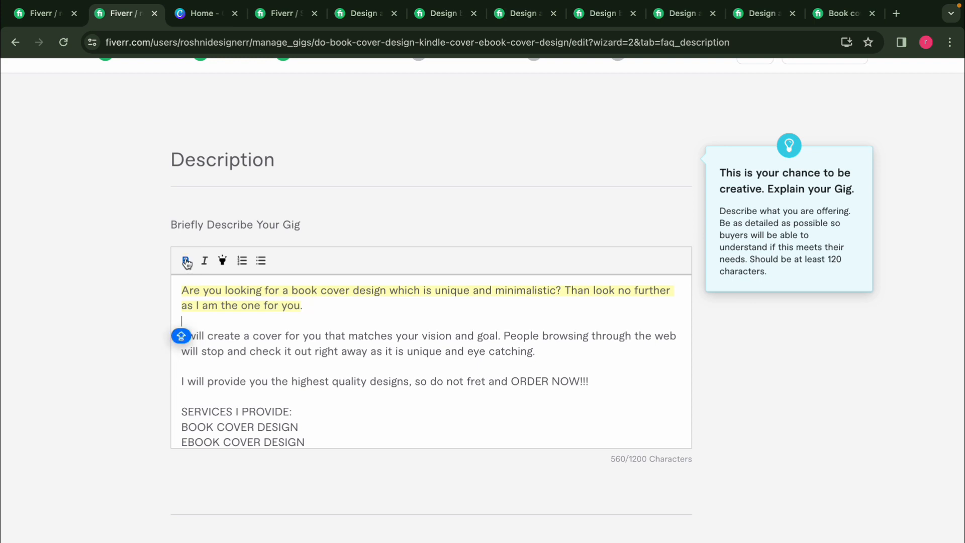
# Make "ORDER NOW!!!" in the description bold, italic and highlighted.
pyautogui.scroll(1, 195, 277)
pyautogui.moveTo(589, 424); pyautogui.dragTo(511, 424)
pyautogui.click(184, 303)
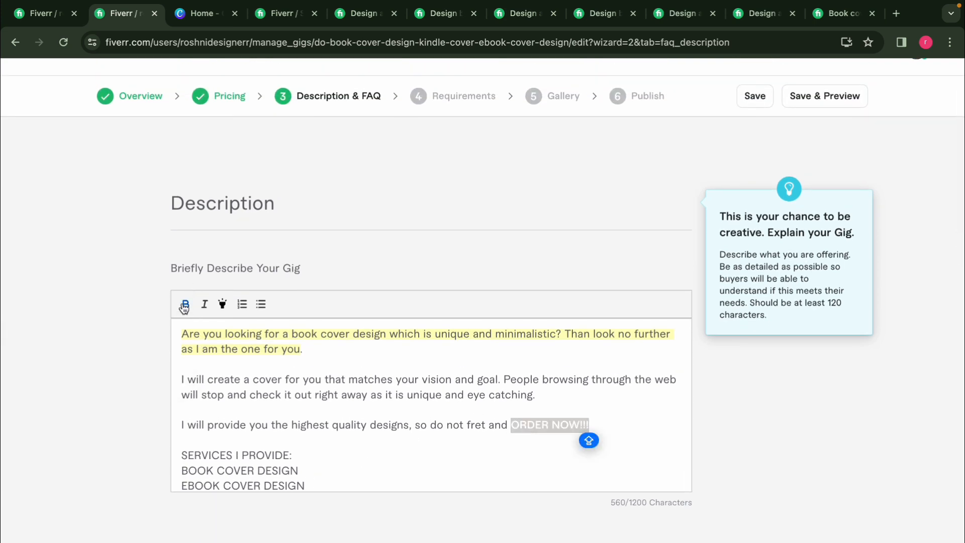
pyautogui.click(329, 394)
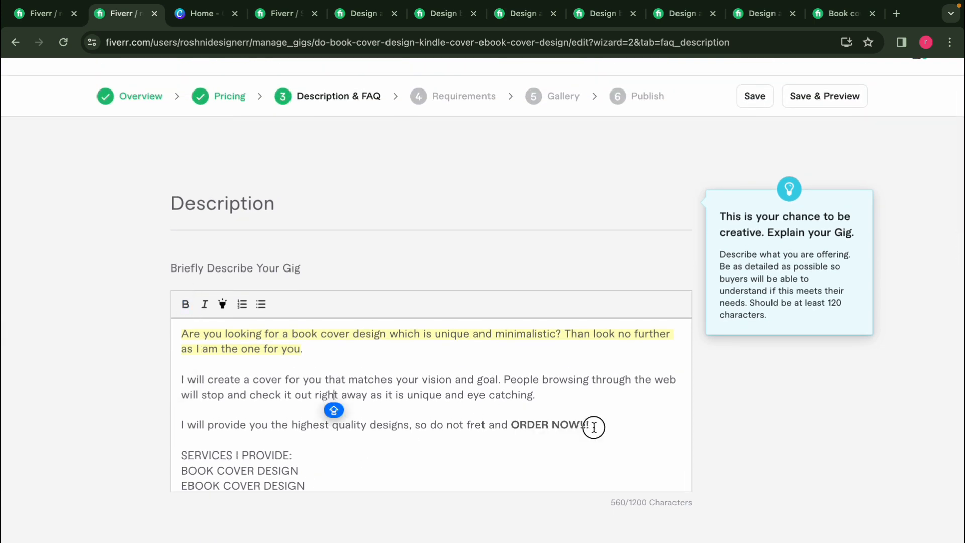
pyautogui.moveTo(591, 424); pyautogui.dragTo(511, 424)
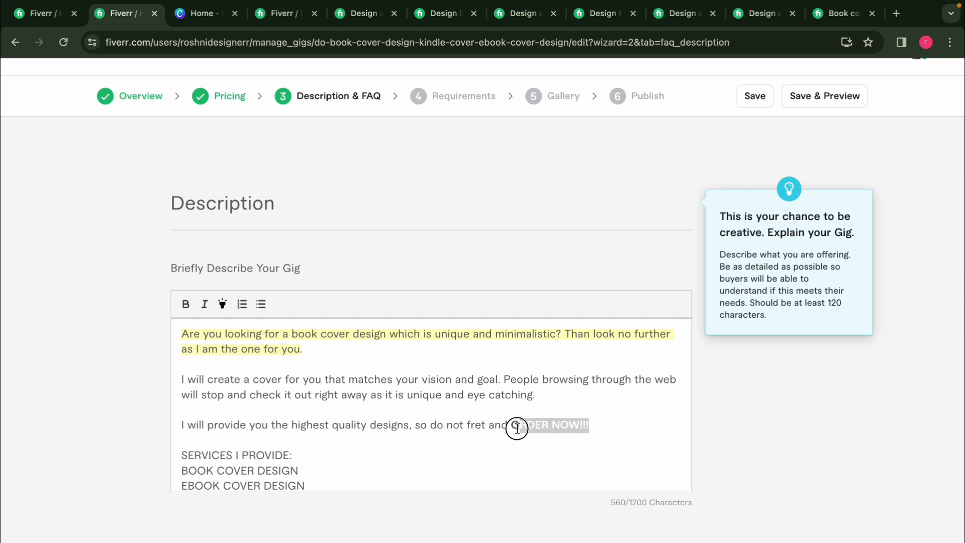
pyautogui.click(221, 305)
pyautogui.scroll(-2, 342, 407)
pyautogui.scroll(1, 346, 402)
pyautogui.click(204, 303)
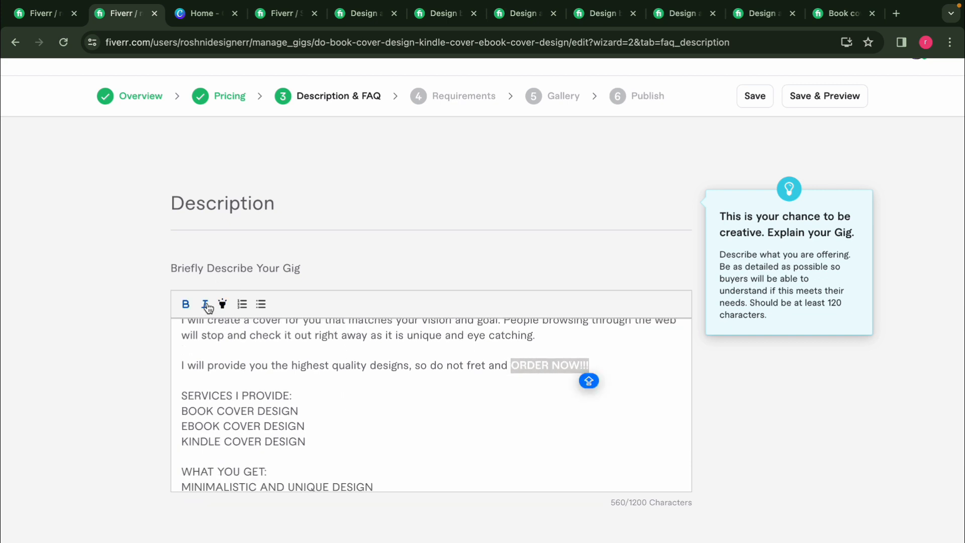
pyautogui.click(338, 422)
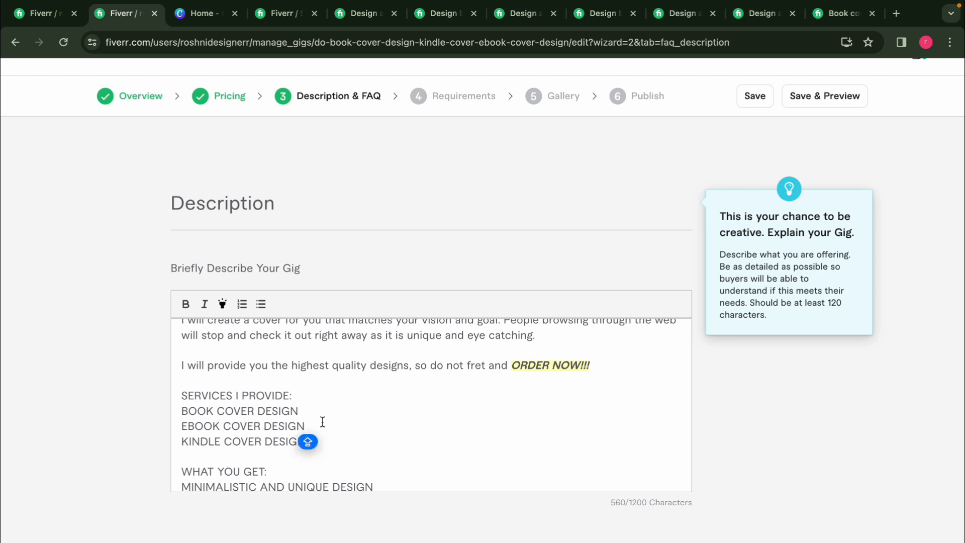
# Make the "SERVICES I PROVIDE:" heading bold and highlighted.
pyautogui.scroll(-1, 302, 408)
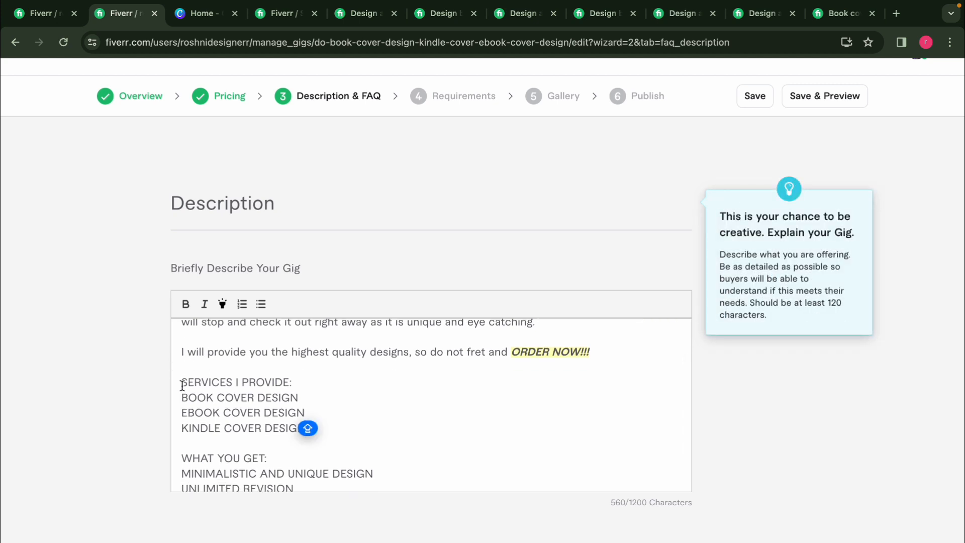
pyautogui.moveTo(181, 382); pyautogui.dragTo(295, 382)
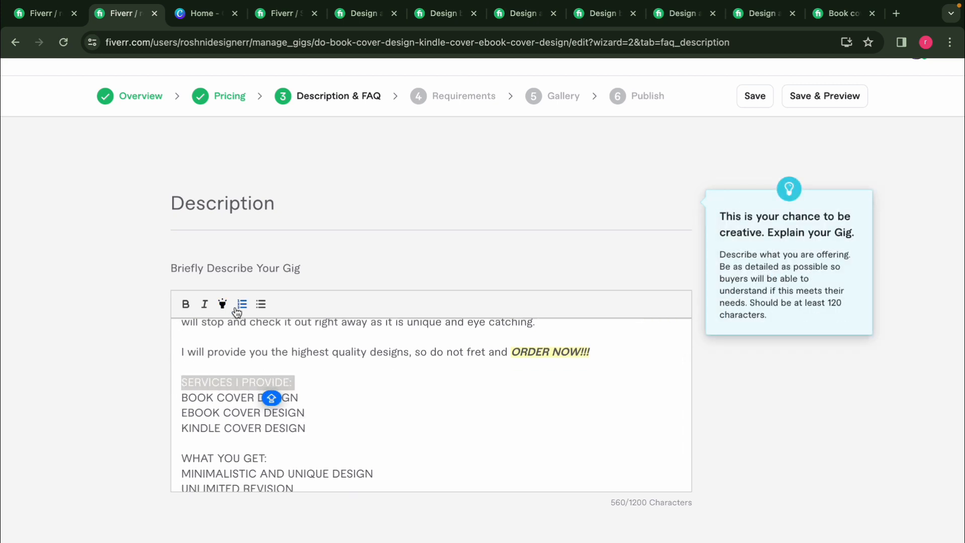
pyautogui.click(186, 303)
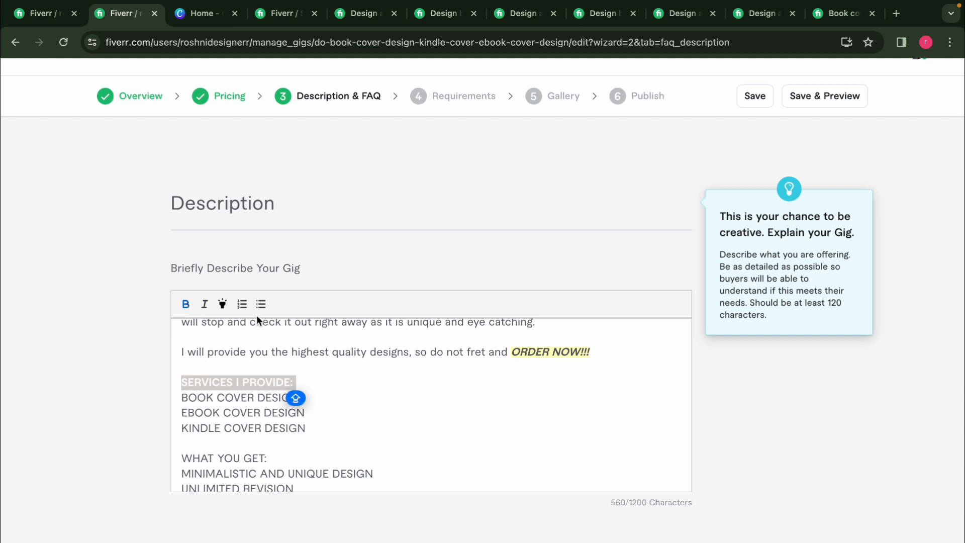
pyautogui.scroll(-1, 274, 416)
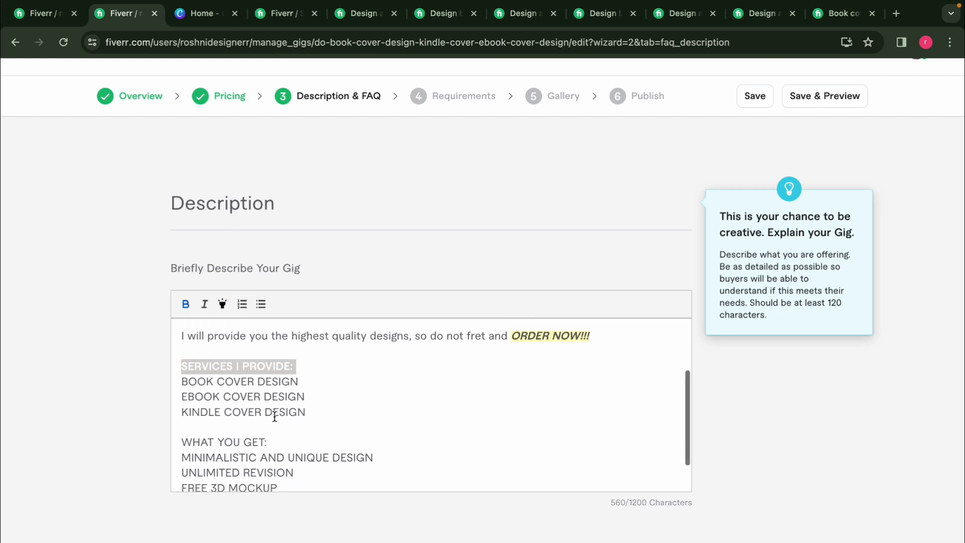
# Format the book, ebook and Kindle cover design lines under the services heading as a numbered list.
pyautogui.click(183, 382)
pyautogui.moveTo(183, 382); pyautogui.dragTo(305, 412)
pyautogui.click(243, 306)
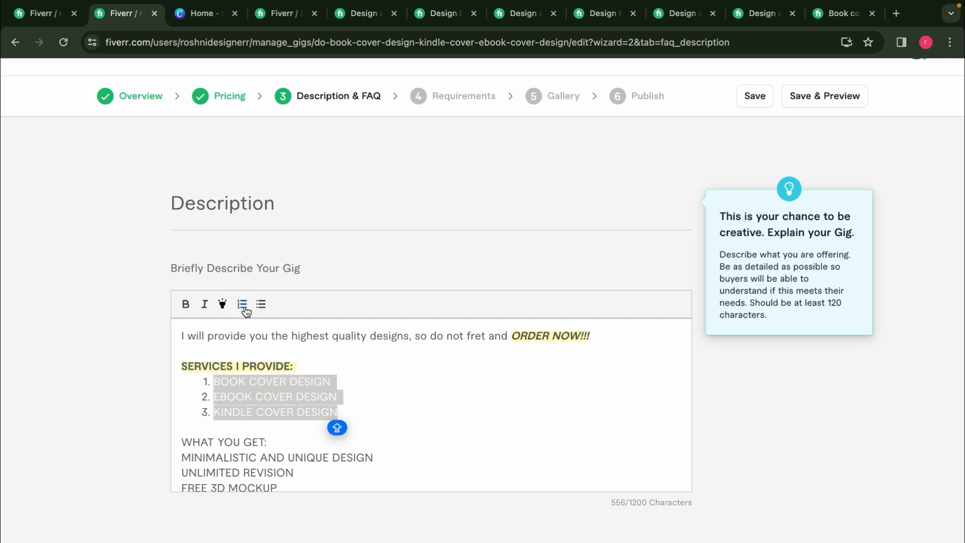
pyautogui.click(260, 306)
pyautogui.click(243, 306)
# Make the "WHAT YOU GET:" heading bold and highlighted.
pyautogui.scroll(-2, 213, 387)
pyautogui.click(185, 398)
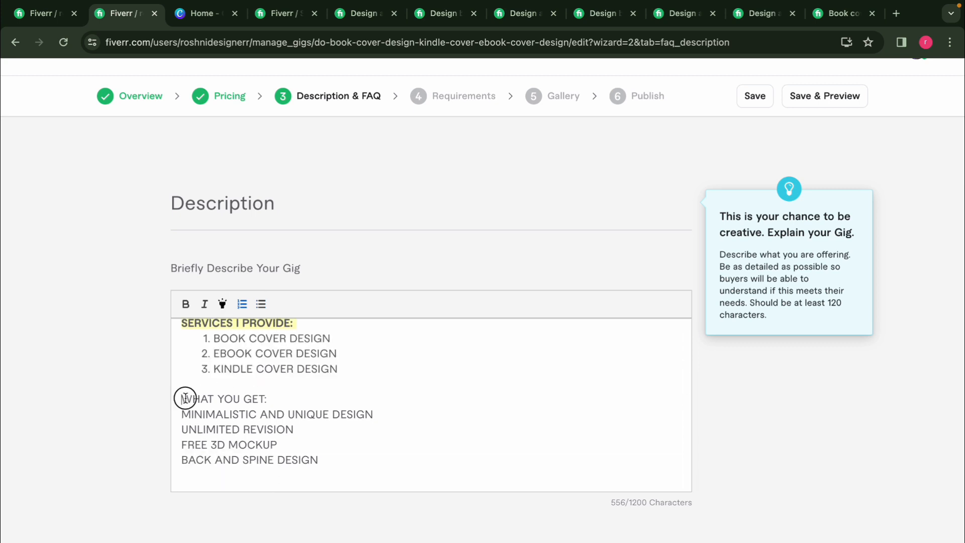
pyautogui.moveTo(185, 398); pyautogui.dragTo(267, 398)
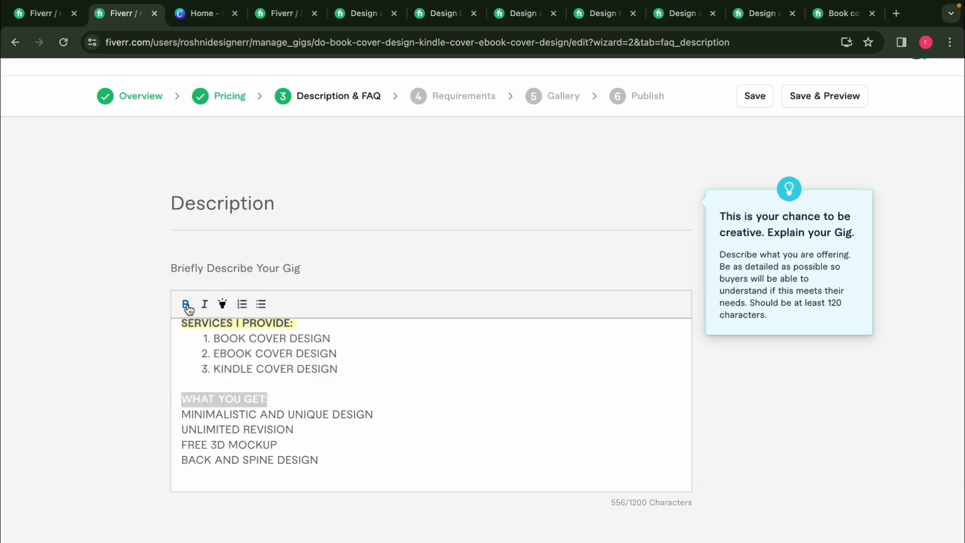
pyautogui.click(222, 307)
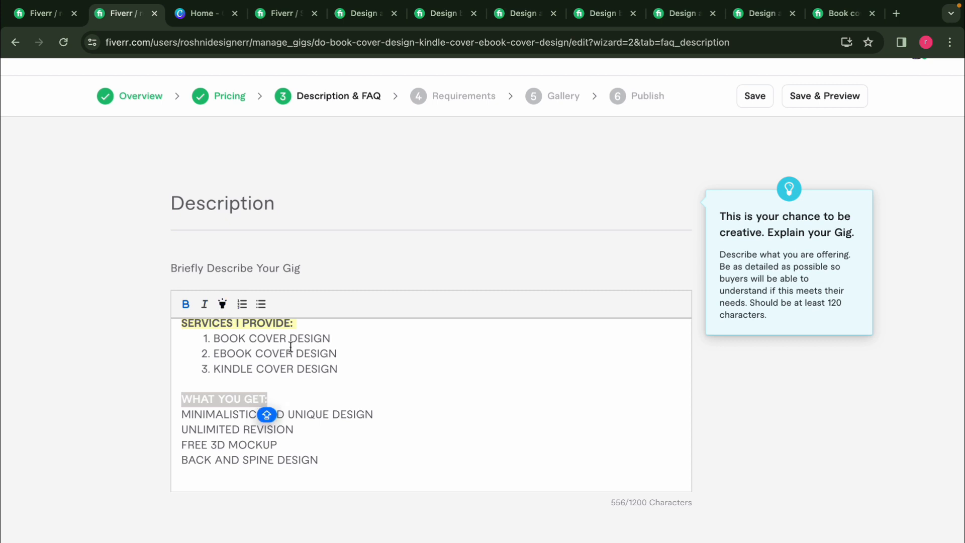
# Format the four lines under "WHAT YOU GET:" as a numbered list and review the finished description.
pyautogui.moveTo(182, 415); pyautogui.dragTo(332, 461)
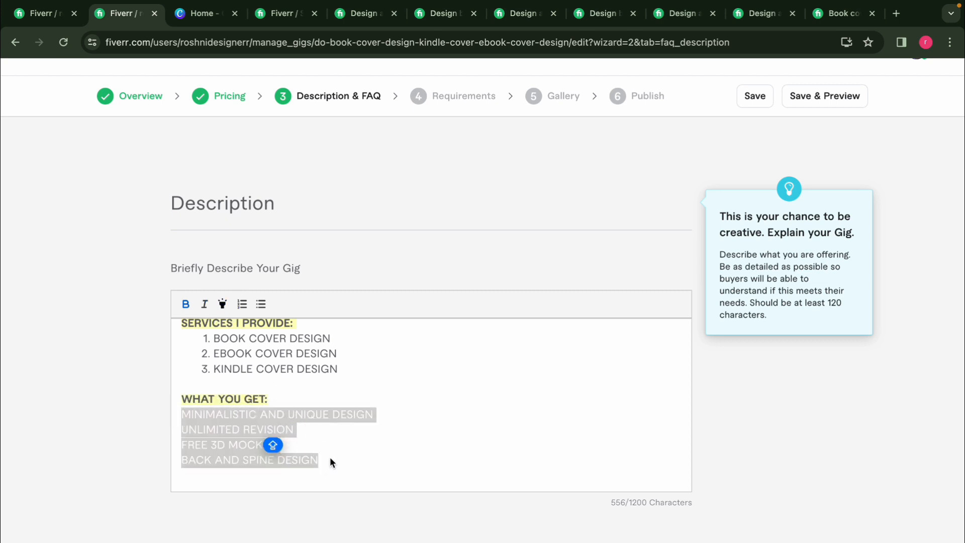
pyautogui.click(242, 305)
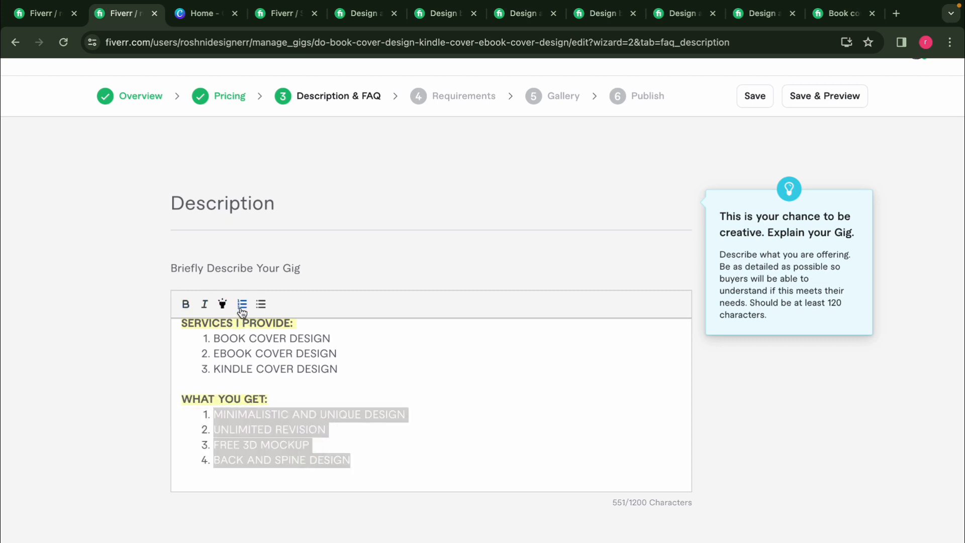
pyautogui.scroll(-2, 367, 441)
pyautogui.click(404, 406)
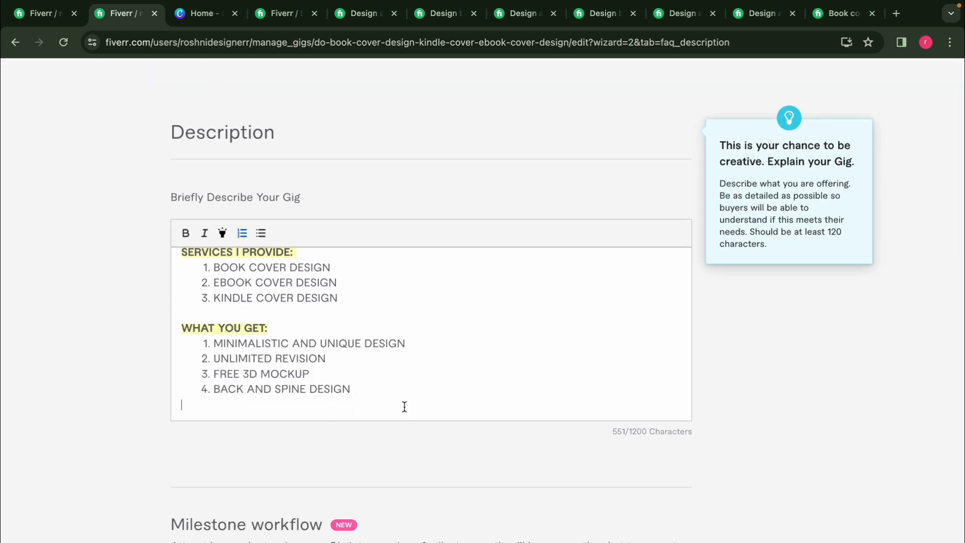
pyautogui.scroll(3, 404, 406)
pyautogui.scroll(-4, 404, 407)
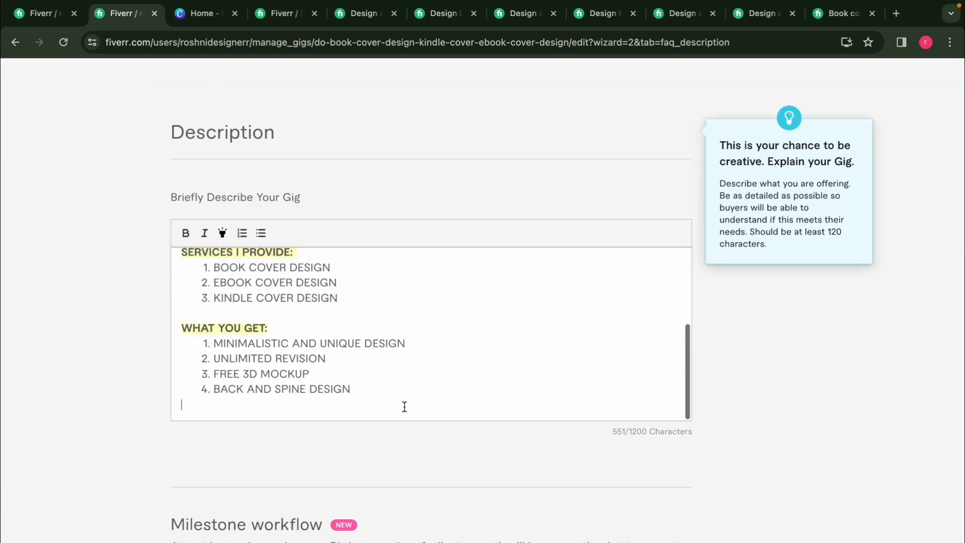
# Add an answered FAQ with the question "What do i need to do before I start creating a book cover design?".
pyautogui.scroll(-1, 564, 505)
pyautogui.scroll(-12, 562, 495)
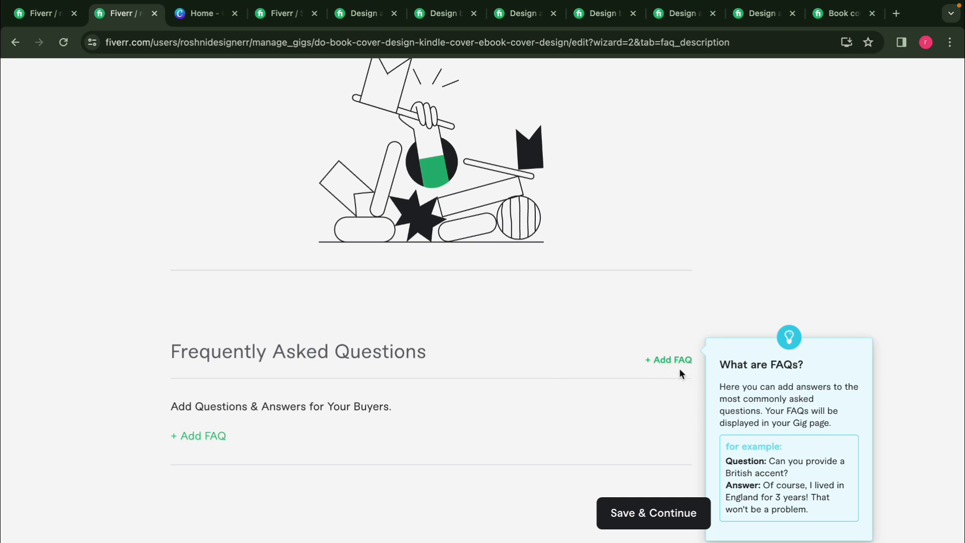
pyautogui.click(674, 360)
pyautogui.click(505, 452)
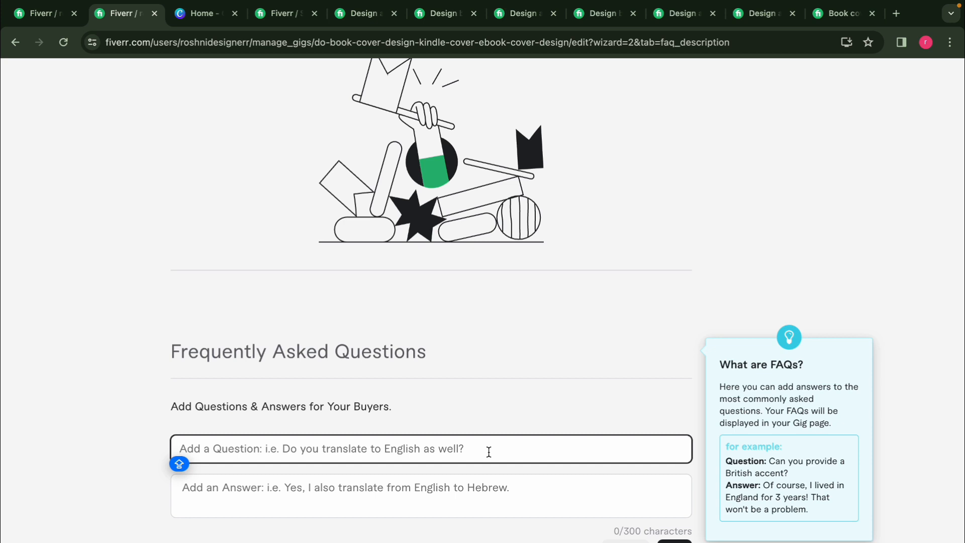
pyautogui.scroll(-1, 489, 451)
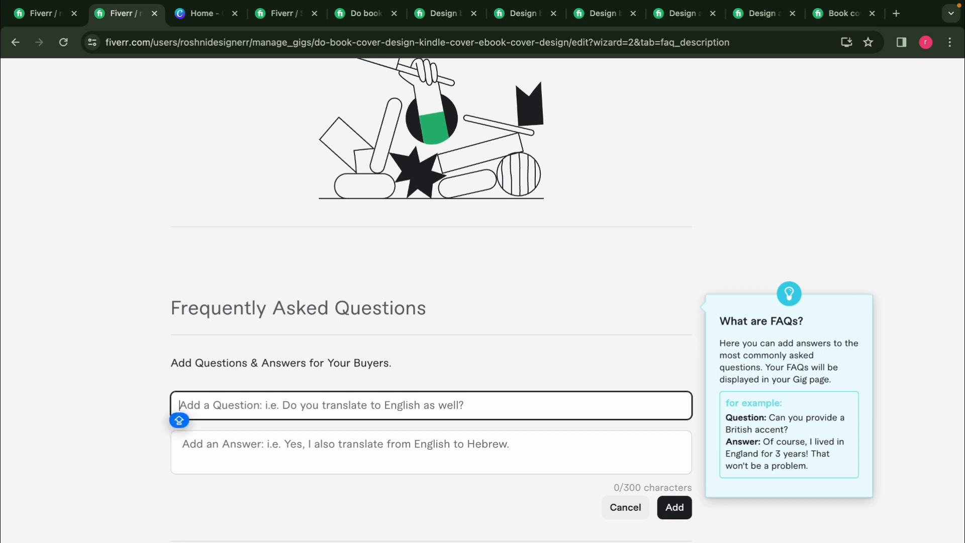
pyautogui.write('What do i need to do before I start creating a book cover design?')
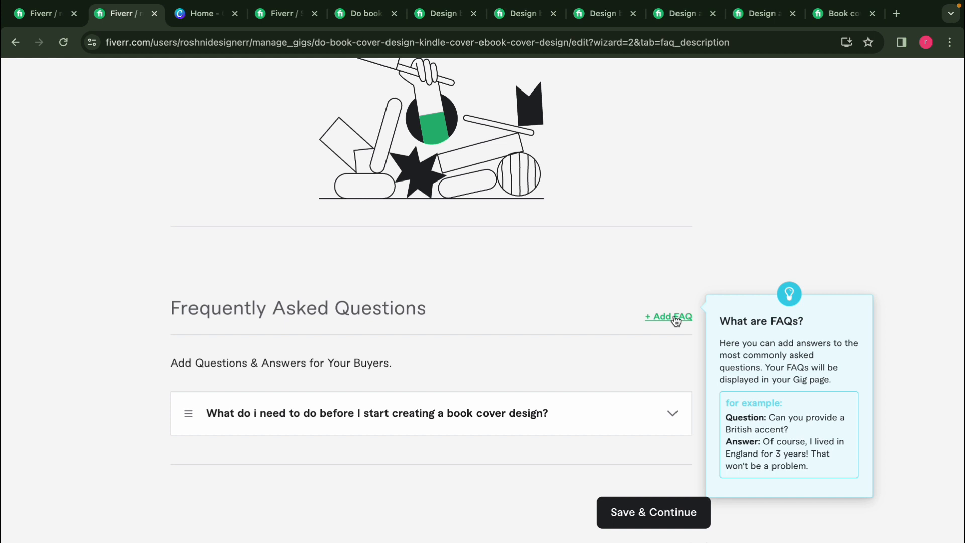
# Add the FAQ "Can I supply my own image for book cover design?" answered "Yes. However, you must own the rights to use the image." and continue.
pyautogui.click(675, 318)
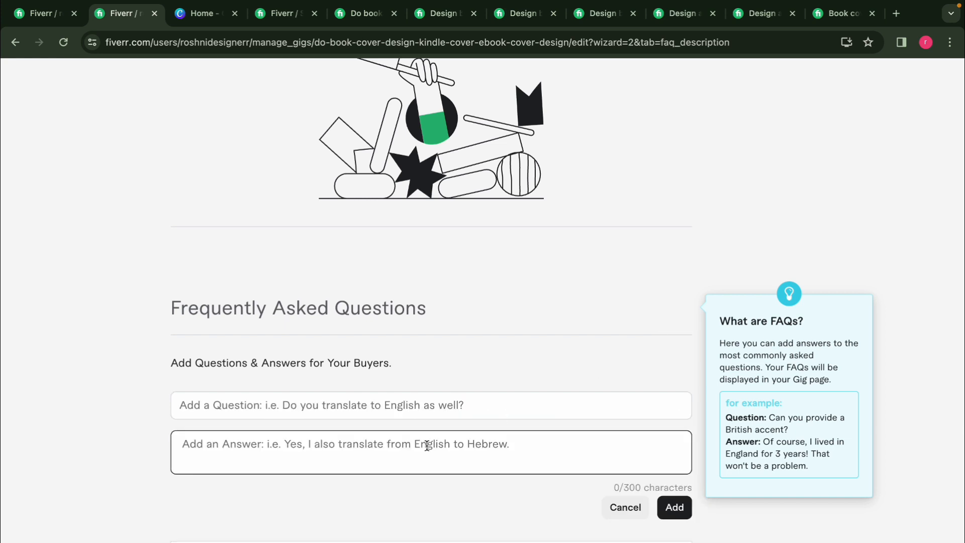
pyautogui.click(415, 410)
pyautogui.write('CA')
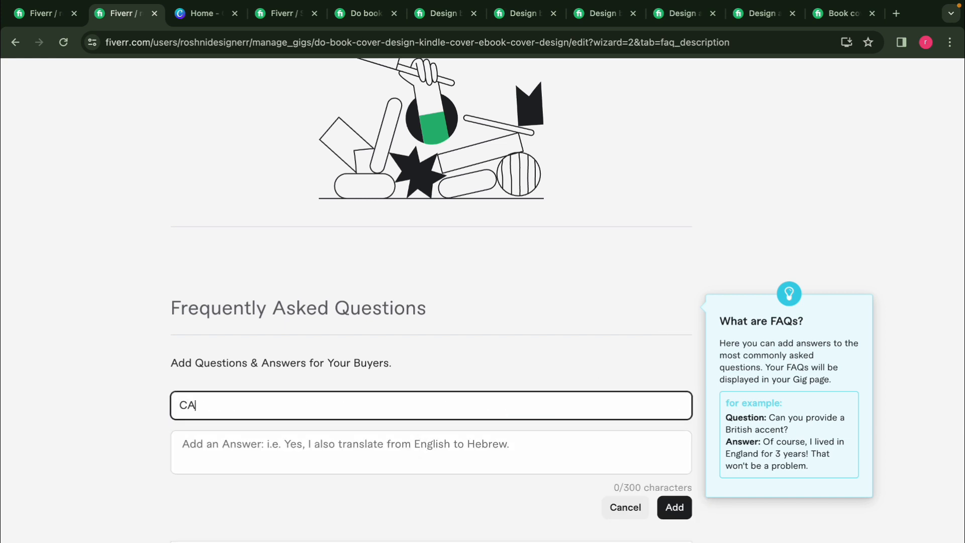
pyautogui.press('BackSpace')
pyautogui.write('an i supply my own image for book cover design?')
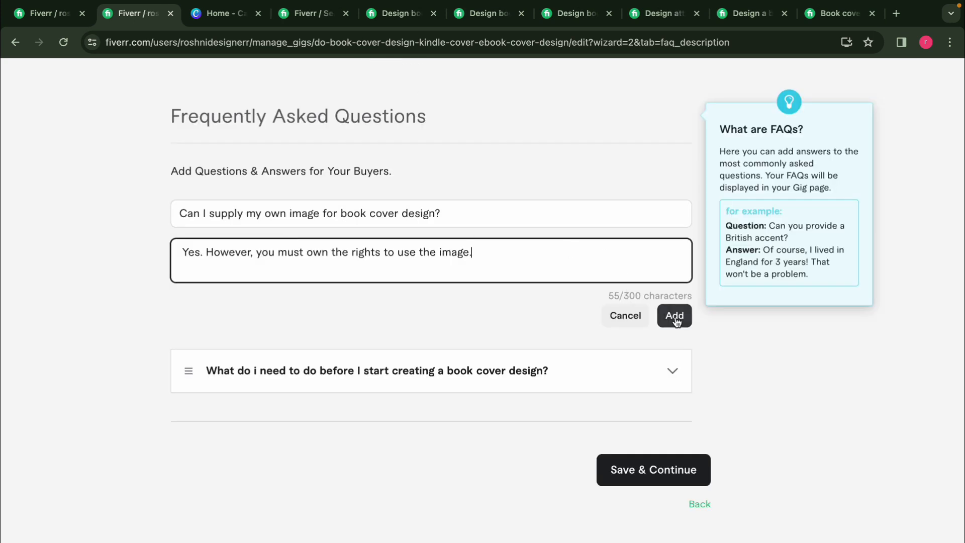
pyautogui.click(674, 317)
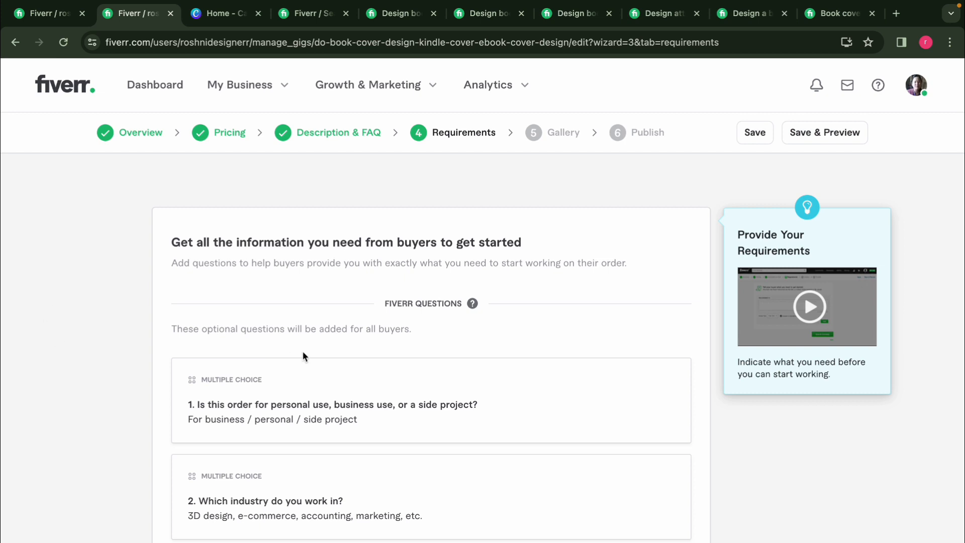
# Add the required free-text buyer question "What file format would you like?".
pyautogui.scroll(-7, 303, 353)
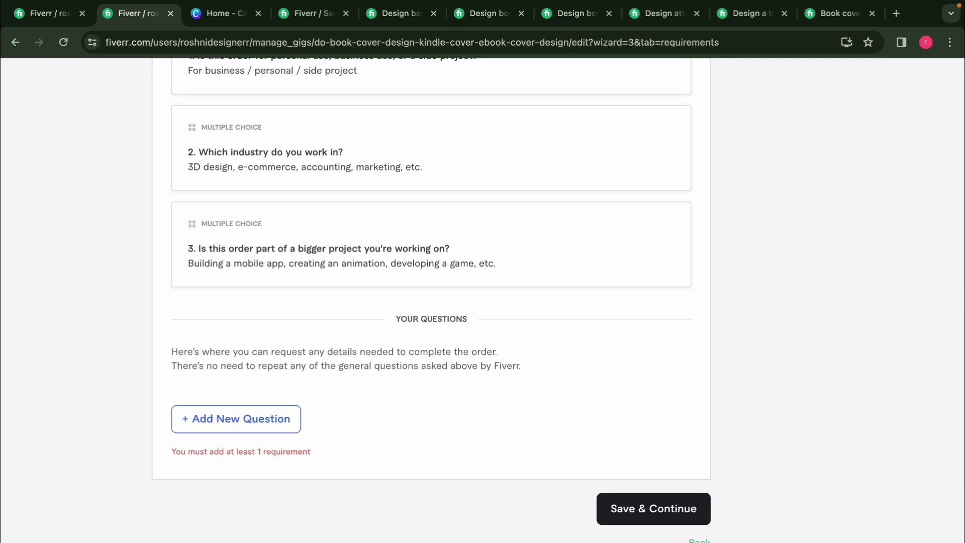
pyautogui.click(273, 432)
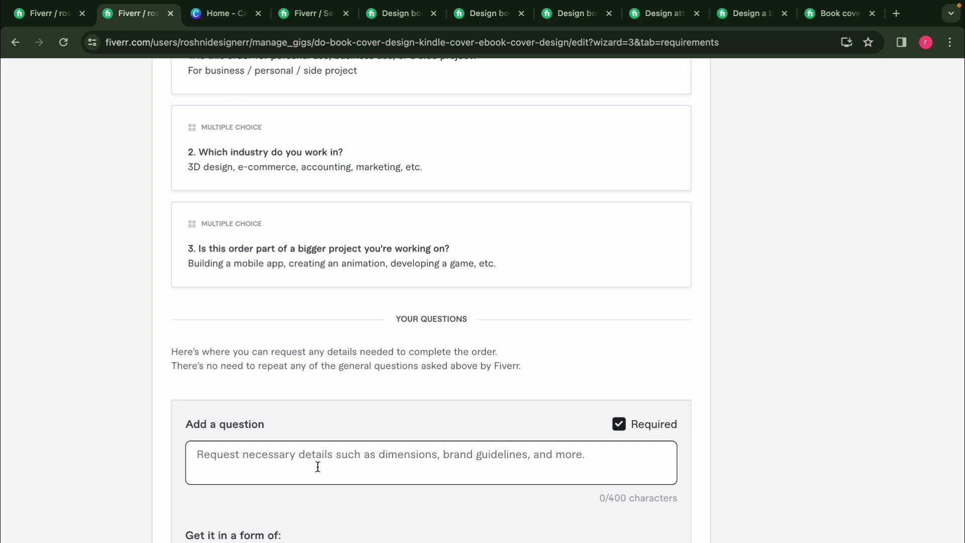
pyautogui.click(318, 467)
pyautogui.scroll(-2, 353, 377)
pyautogui.write('What file format would you like?')
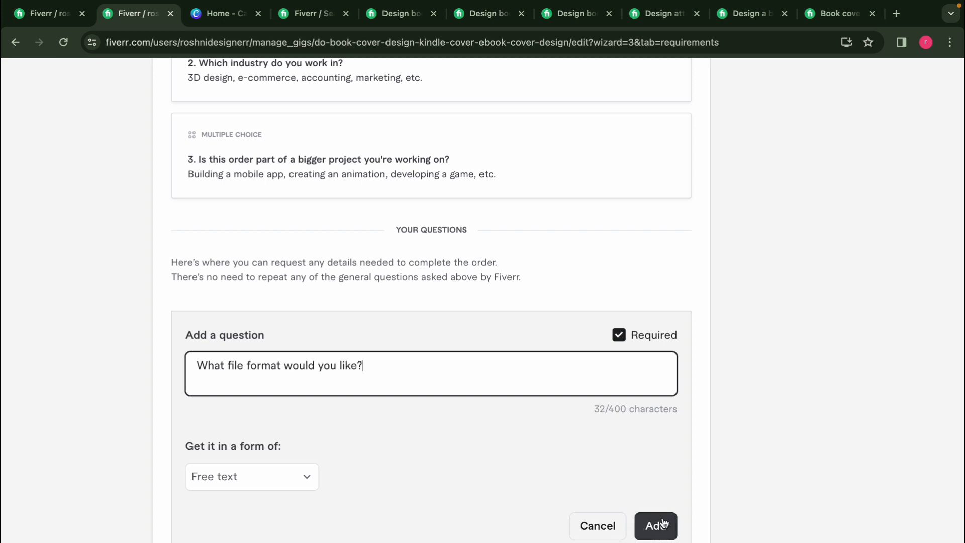
pyautogui.click(661, 525)
# Add the required free-text buyer question "Do you have any theme or ideas you would want to add?".
pyautogui.click(253, 426)
pyautogui.write('D')
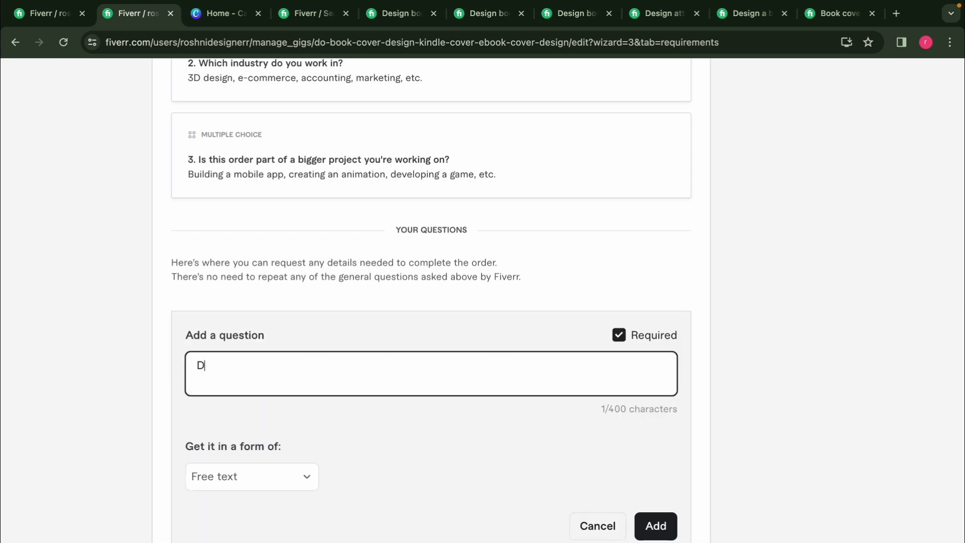
pyautogui.write('o you have any theme or ideas you would want to add?')
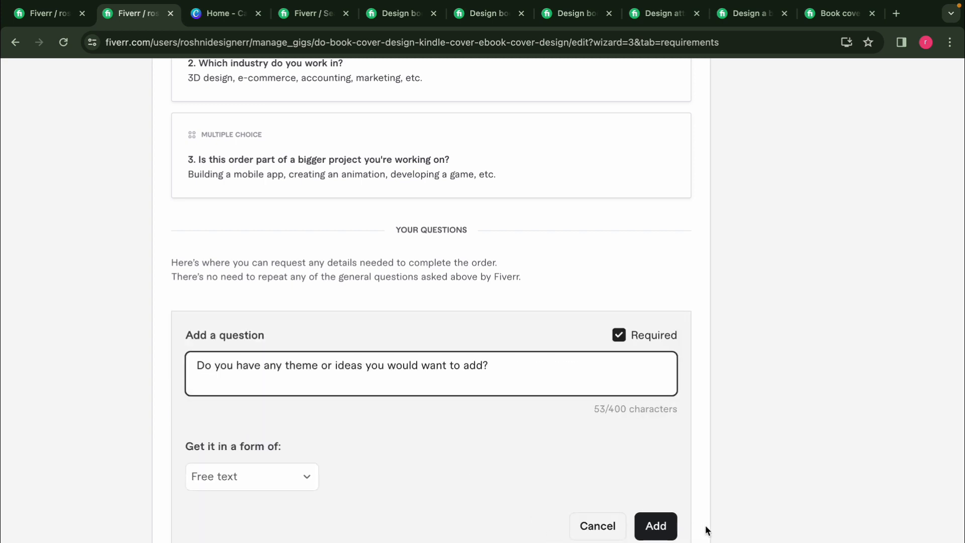
pyautogui.click(649, 526)
# Add the buyer question "what is the measurement of the book cover?", then save the requirements and continue to the Gallery stage.
pyautogui.click(251, 494)
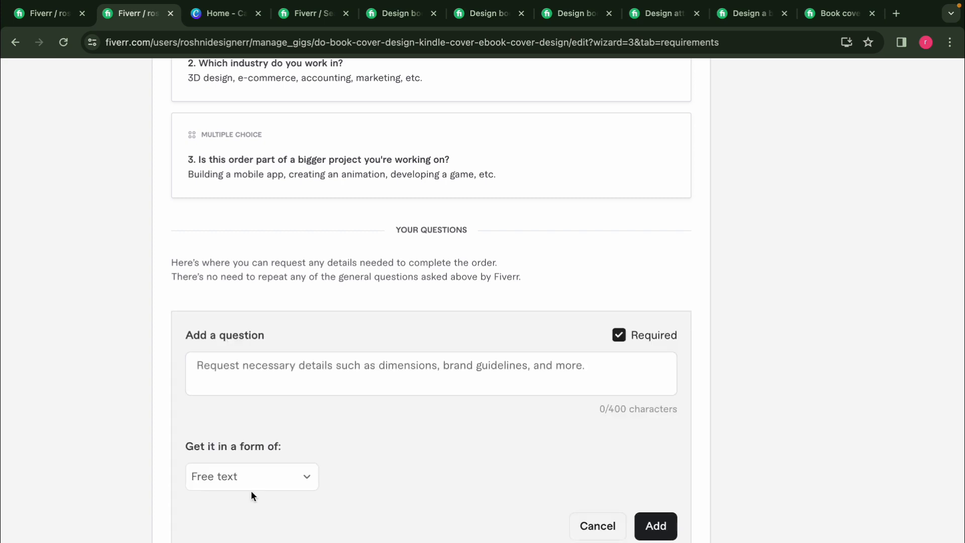
pyautogui.click(288, 366)
pyautogui.write('what is the measurement of the book cover?')
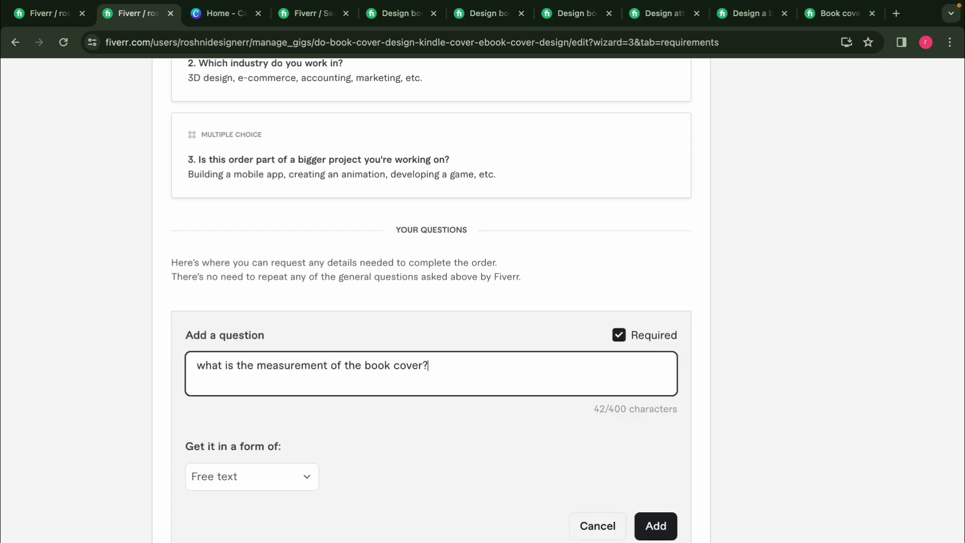
pyautogui.click(653, 526)
pyautogui.scroll(-3, 598, 501)
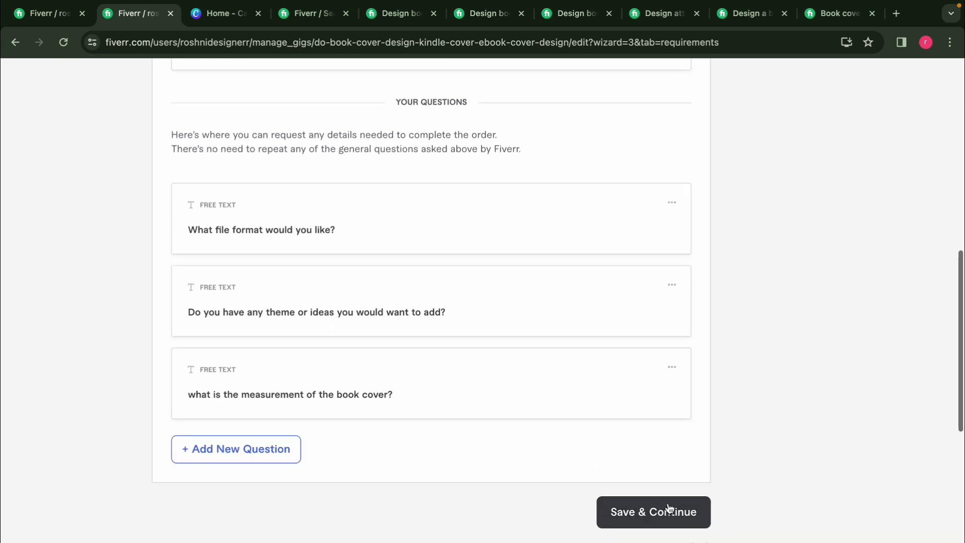
pyautogui.click(659, 517)
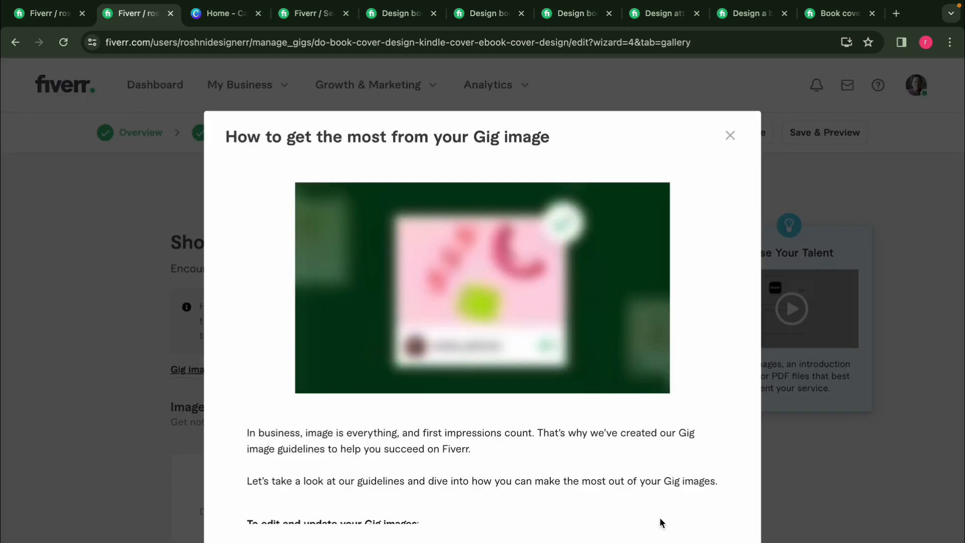
# Dismiss the Gig image guidance and review the gallery's image, video and document upload sections down to the rights declaration.
pyautogui.click(731, 136)
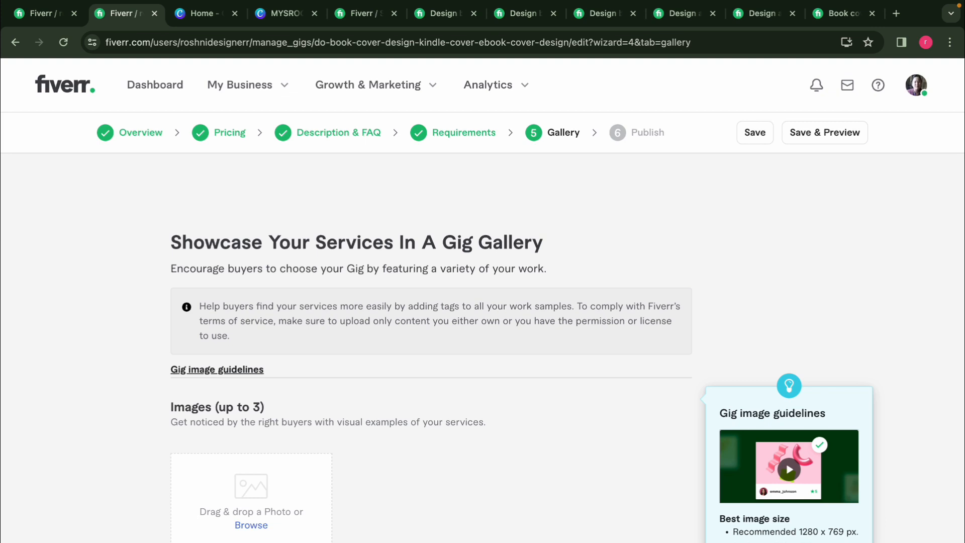
pyautogui.scroll(-4, 658, 441)
pyautogui.scroll(-4, 470, 465)
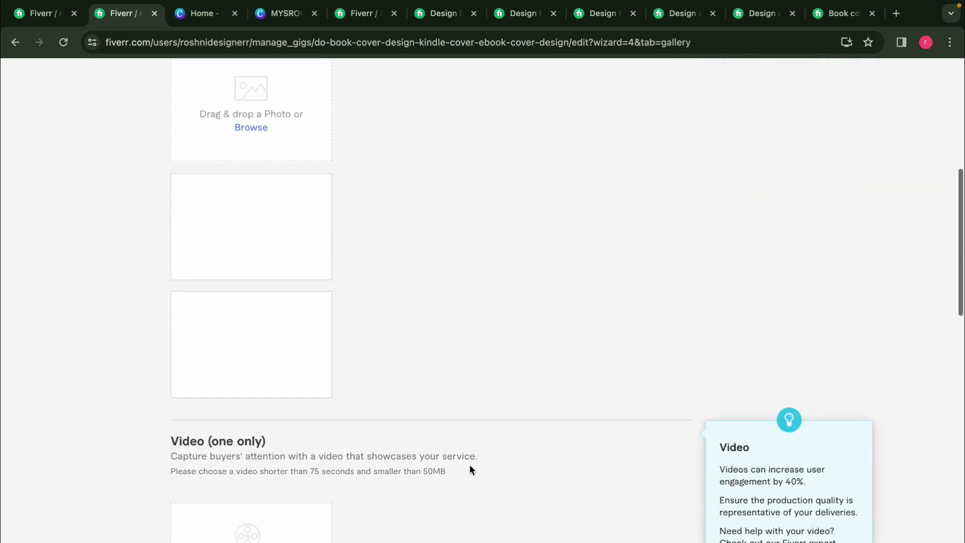
pyautogui.scroll(-4, 470, 465)
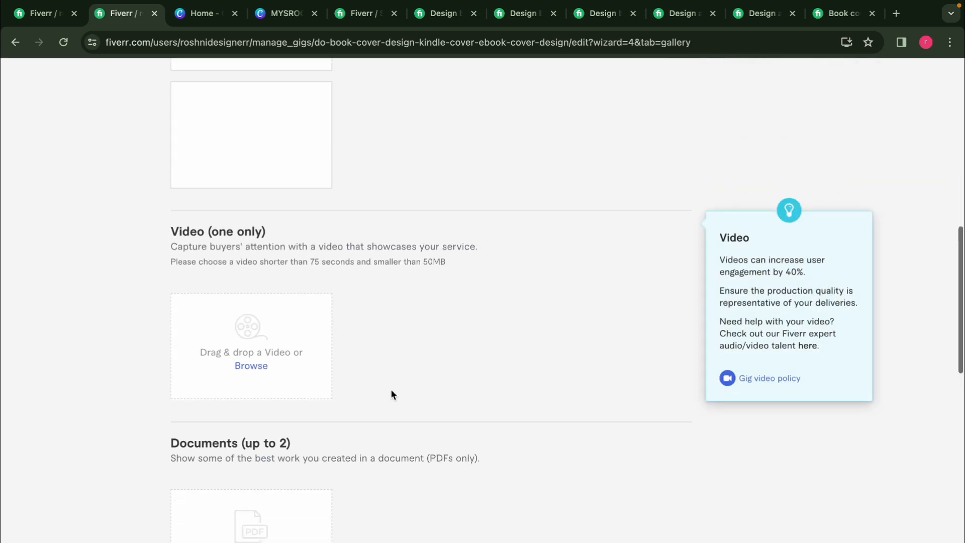
pyautogui.scroll(-4, 392, 395)
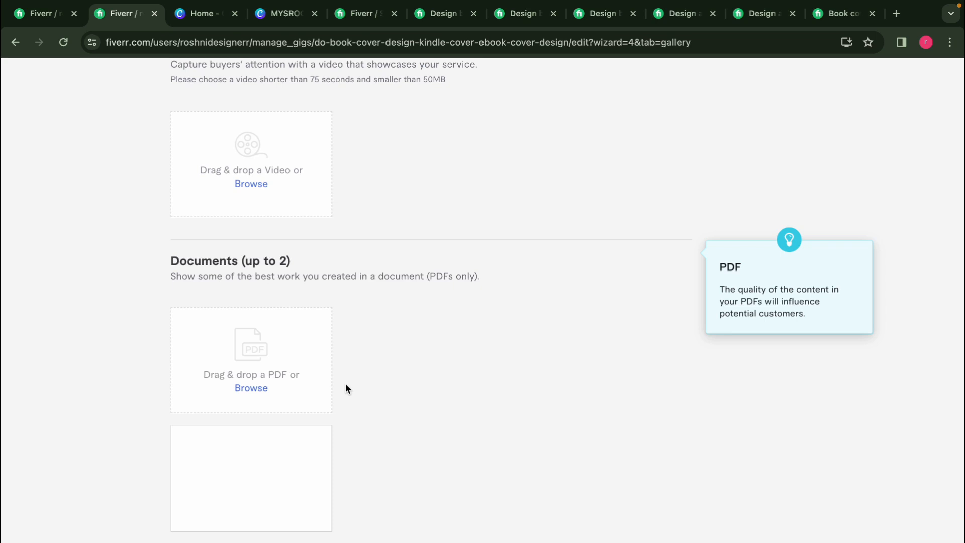
pyautogui.scroll(-3, 532, 438)
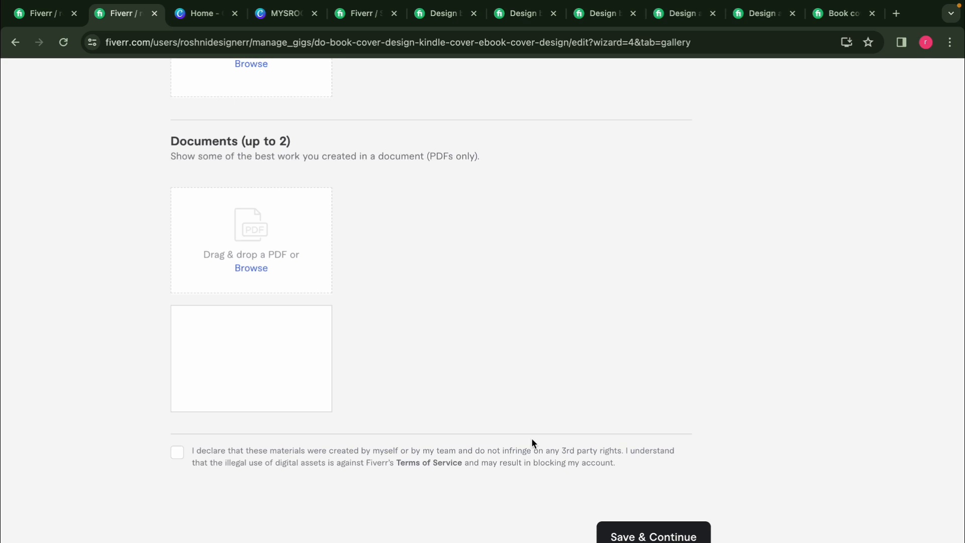
# Switch to Smartmockups and show only the free mockups in the Books category under Print.
pyautogui.click(204, 13)
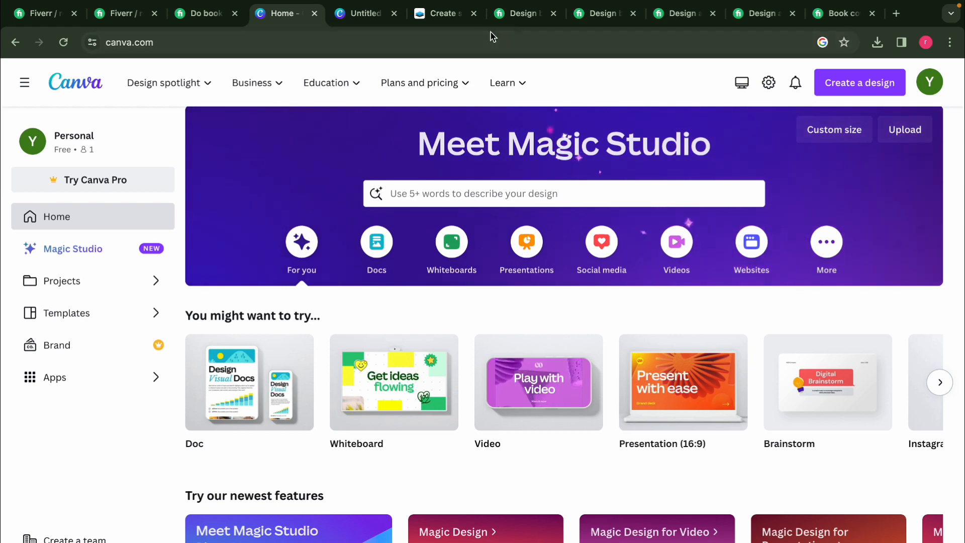
pyautogui.click(442, 13)
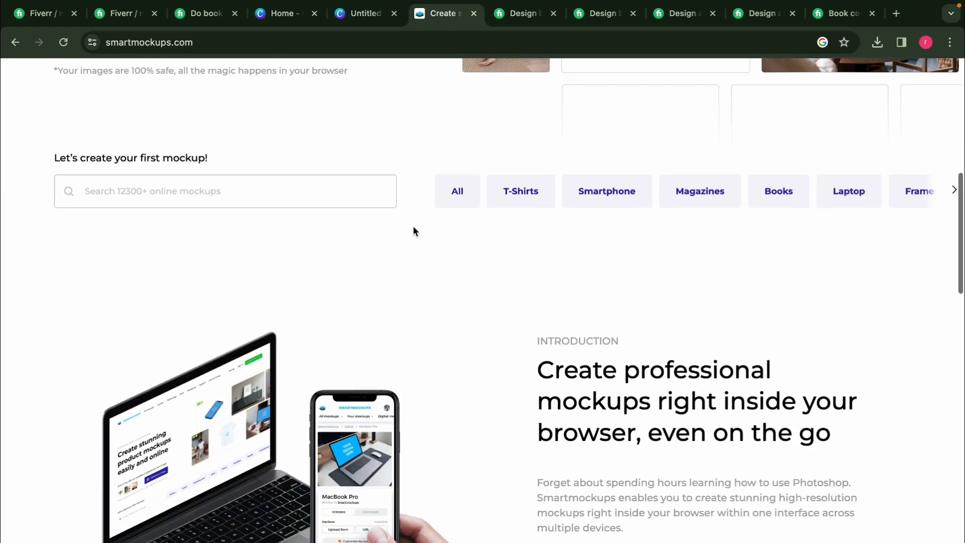
pyautogui.scroll(10, 413, 231)
pyautogui.moveTo(442, 194)
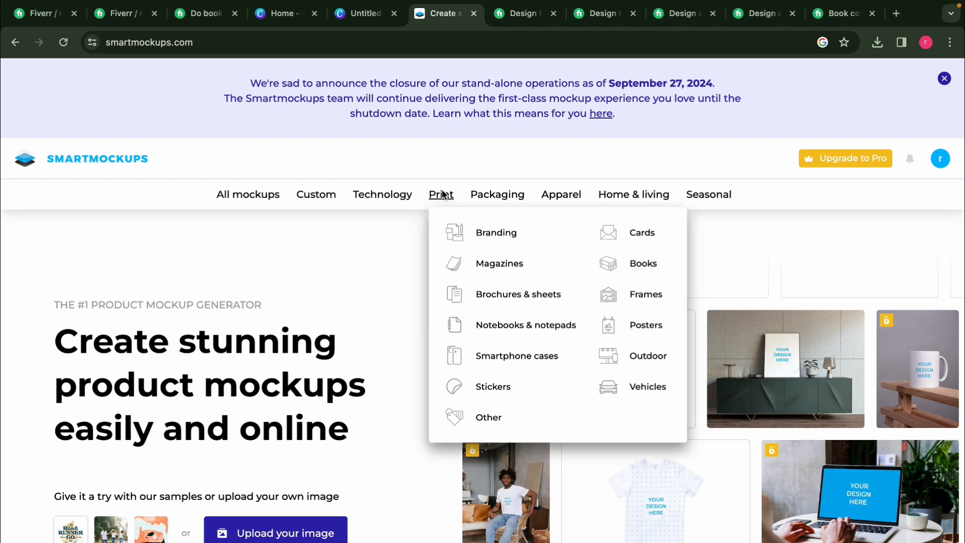
pyautogui.click(619, 265)
pyautogui.scroll(-1, 485, 367)
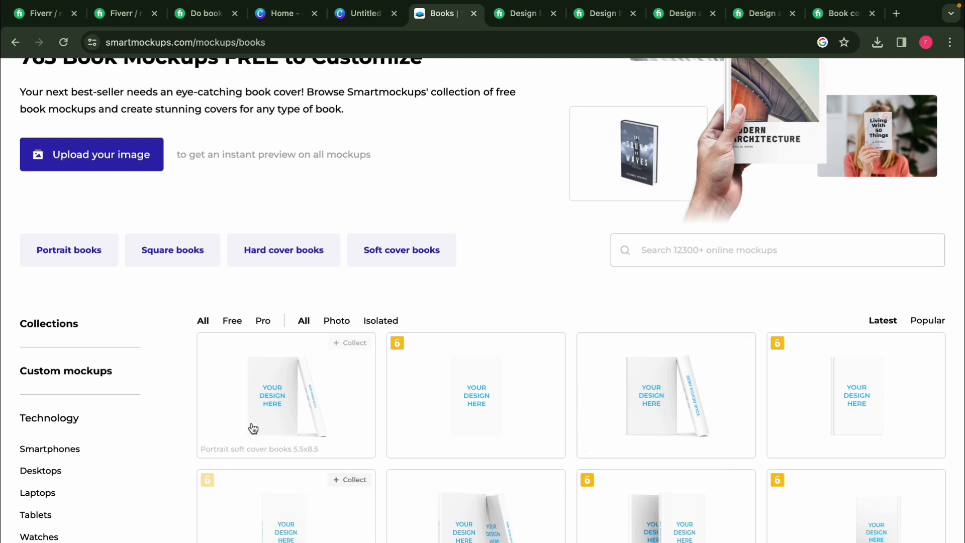
pyautogui.click(239, 322)
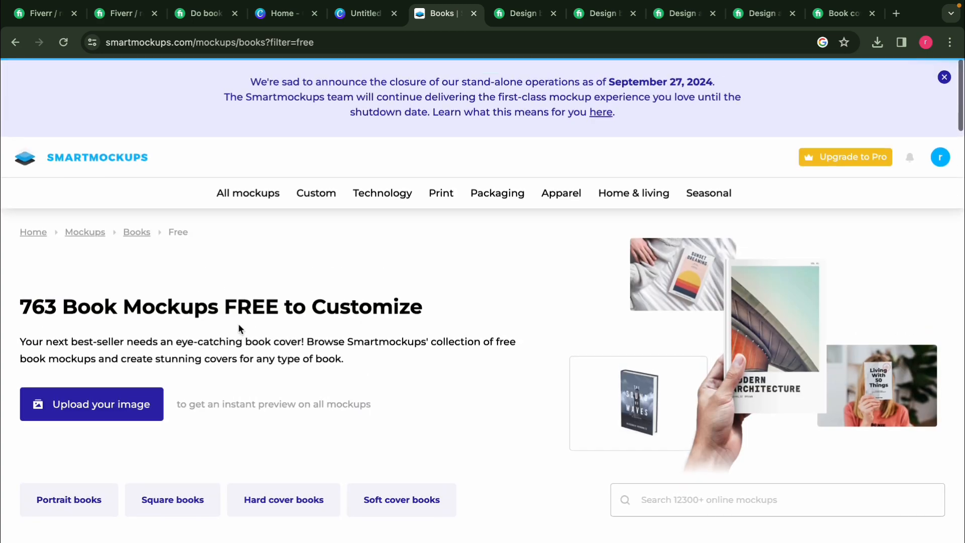
# Browse both pages of free book mockups and open "Portrait book on the table with flowers".
pyautogui.scroll(-10, 387, 473)
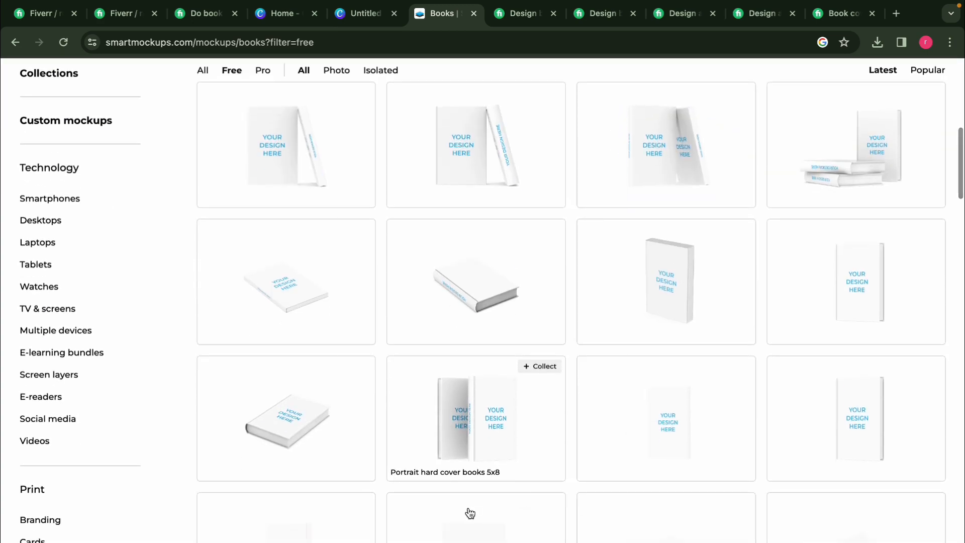
pyautogui.scroll(-5, 470, 511)
pyautogui.scroll(-20, 470, 510)
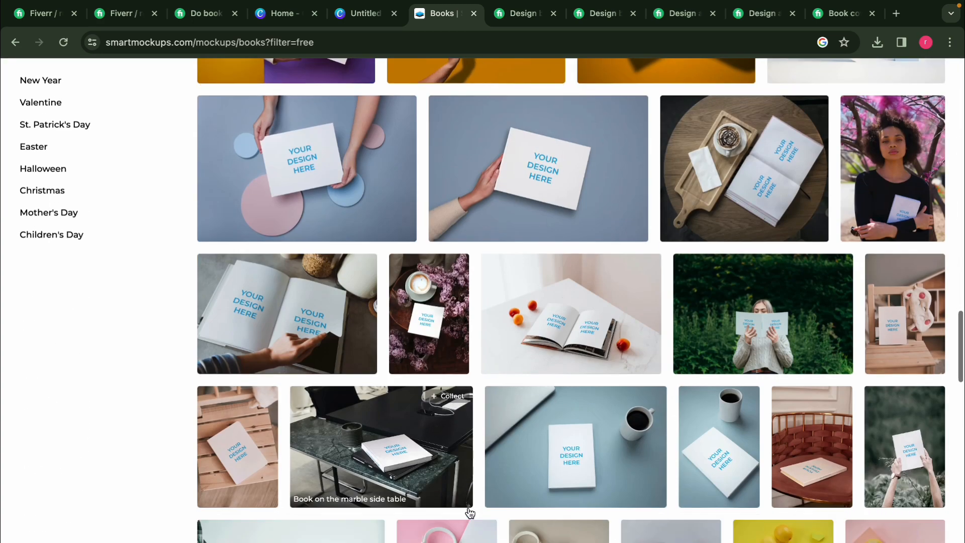
pyautogui.scroll(-20, 469, 512)
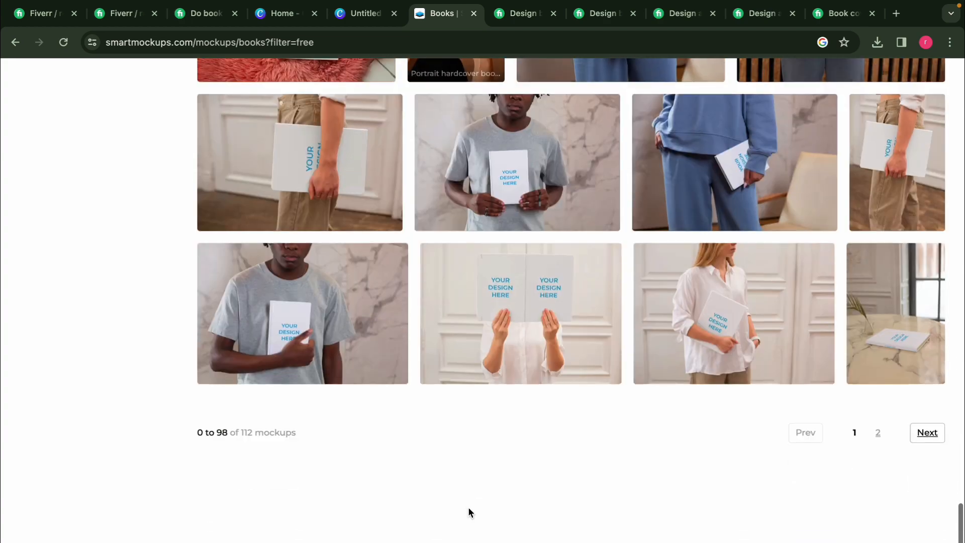
pyautogui.scroll(3, 468, 511)
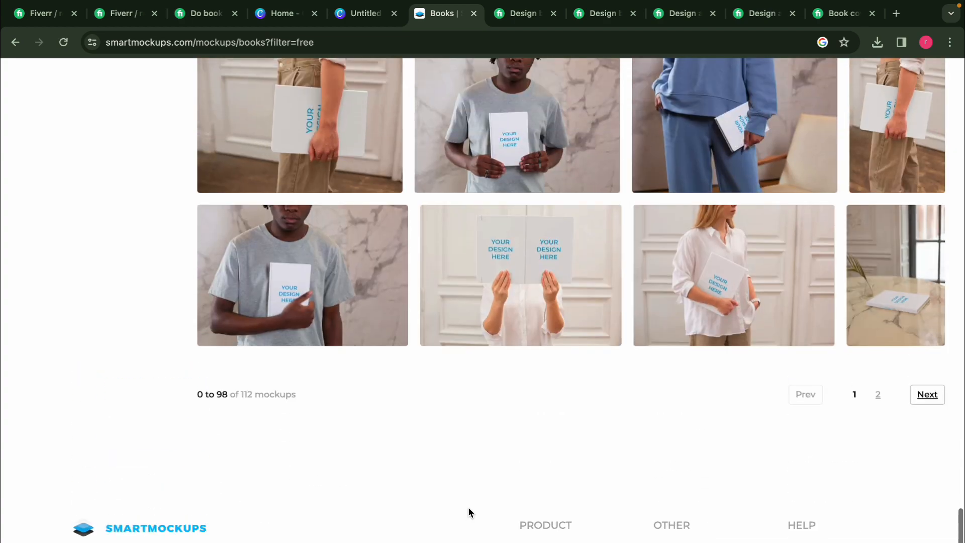
pyautogui.click(878, 395)
pyautogui.scroll(-1, 816, 495)
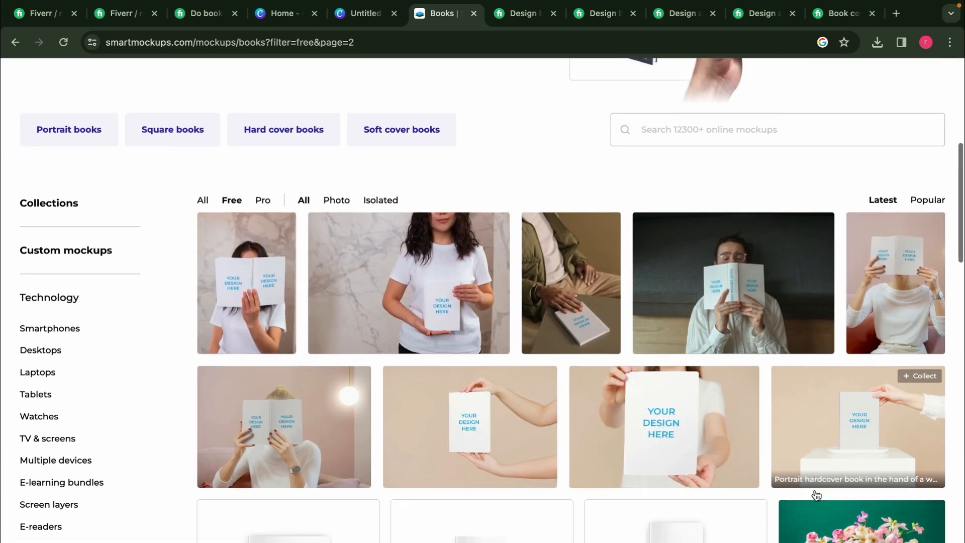
pyautogui.scroll(-7, 815, 492)
pyautogui.scroll(1, 855, 251)
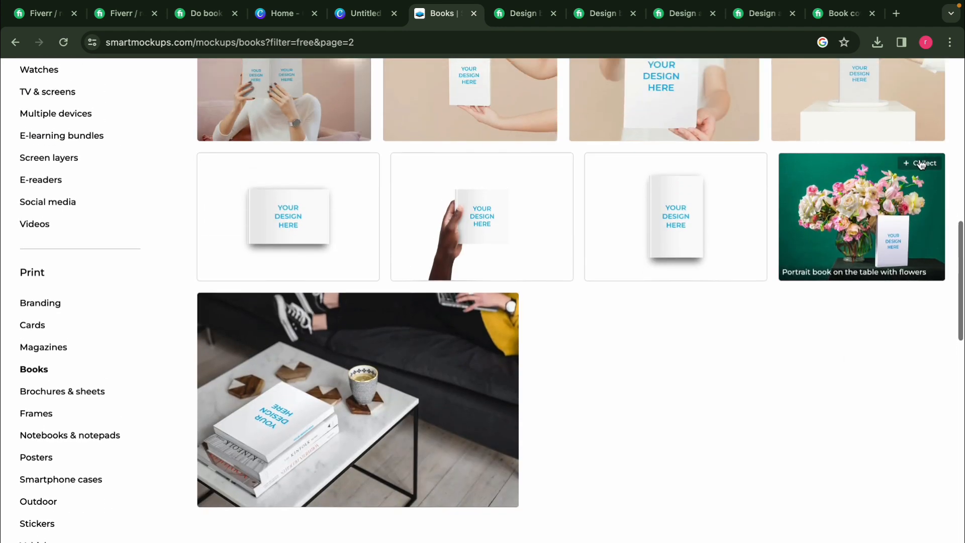
pyautogui.click(865, 223)
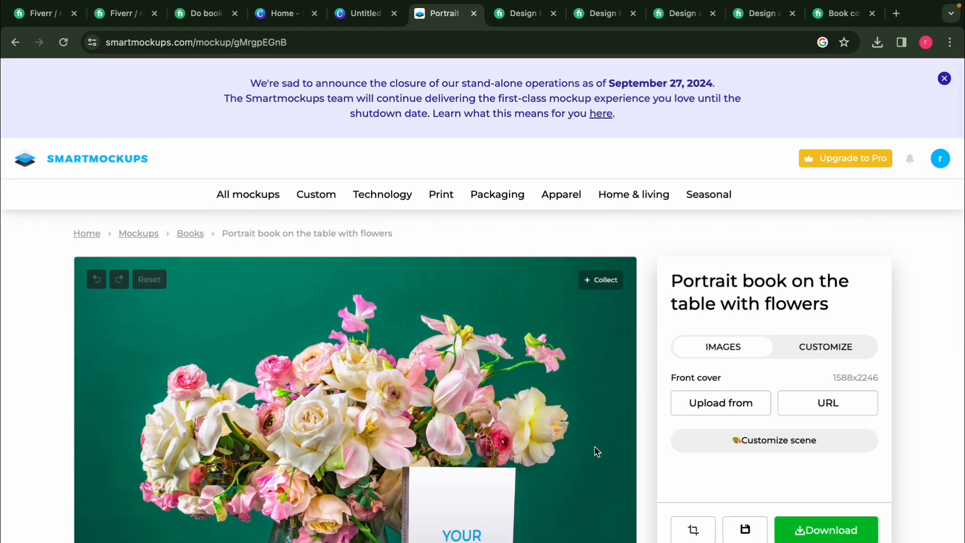
# Check the mockup's required front cover size and create a custom 1588 × 2246 px design in Canva.
pyautogui.scroll(-1, 595, 448)
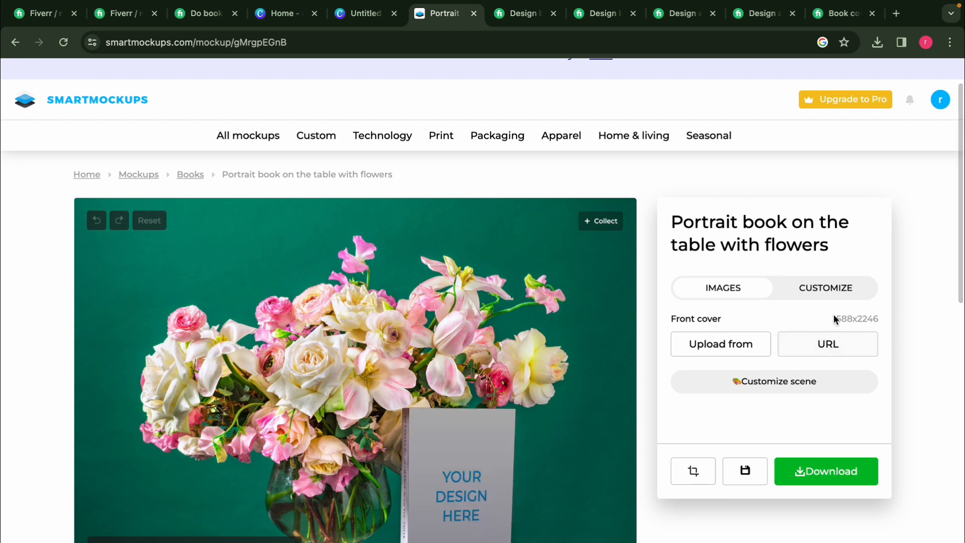
pyautogui.moveTo(883, 317); pyautogui.dragTo(830, 320)
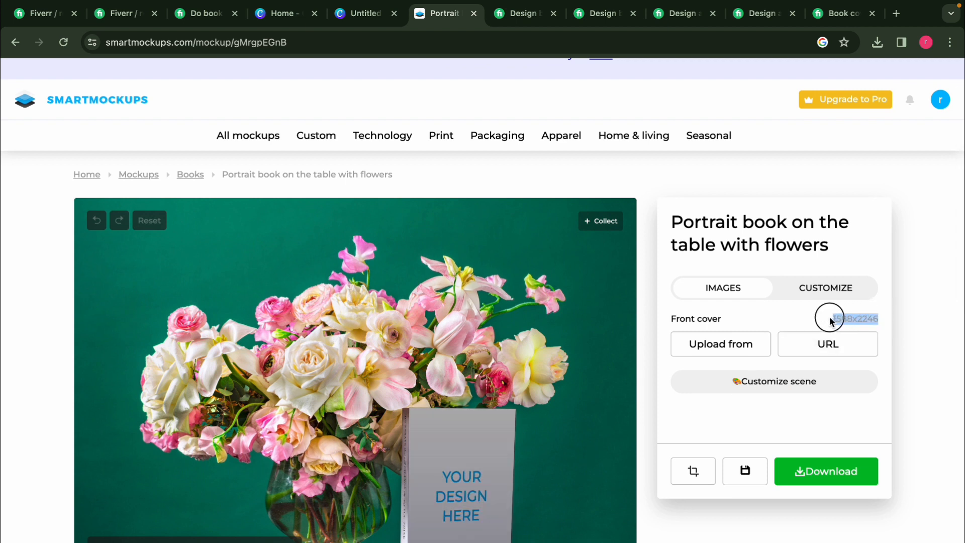
pyautogui.click(847, 324)
pyautogui.click(281, 13)
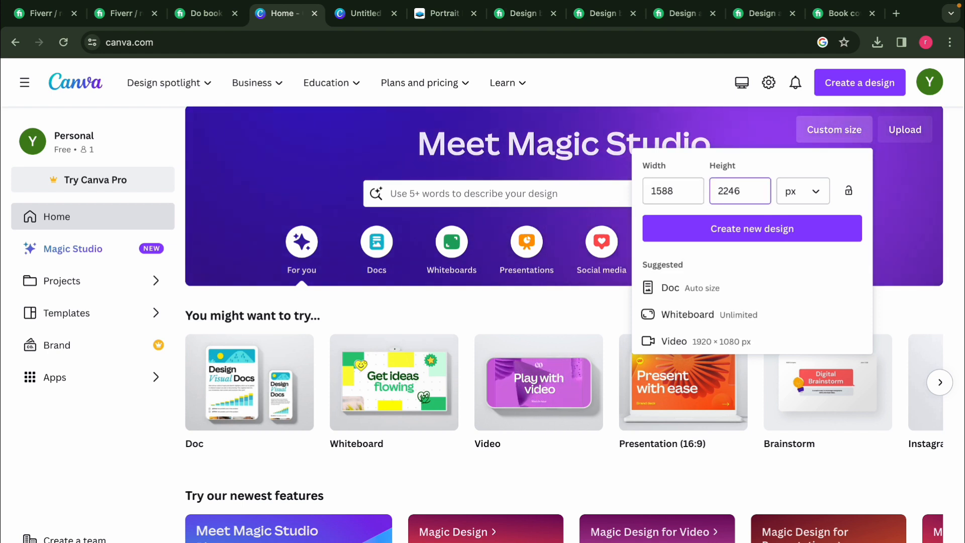
pyautogui.click(788, 243)
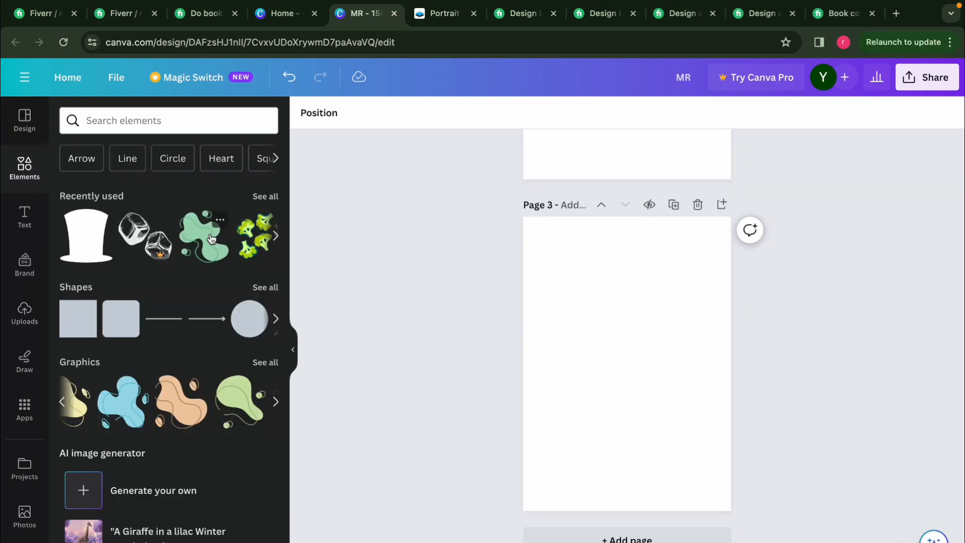
# Add the recently used green blob graphic to page 3 and place it in the lower-right part of the page.
pyautogui.moveTo(208, 241); pyautogui.dragTo(483, 301)
pyautogui.click(213, 232)
pyautogui.moveTo(622, 377); pyautogui.dragTo(642, 411)
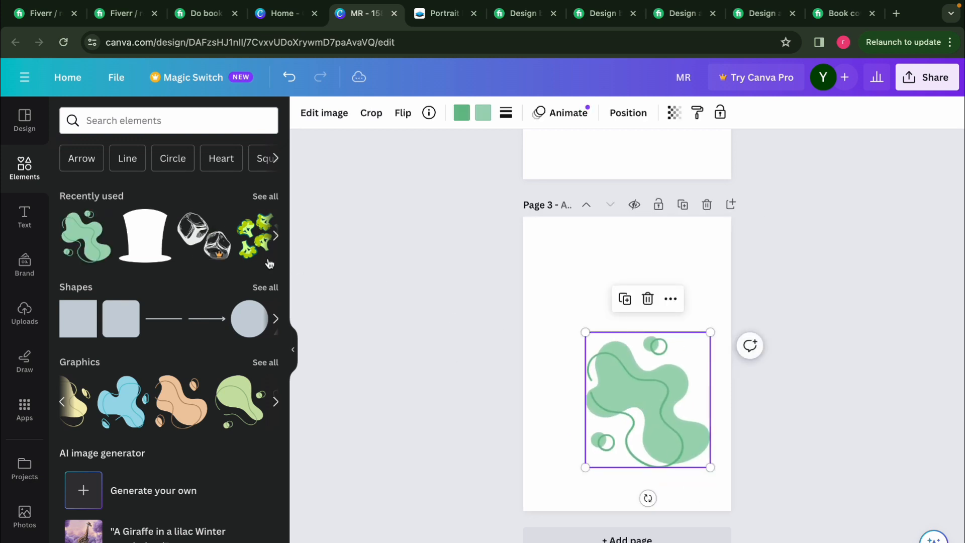
# Add the top hat graphic at page 3's upper-left corner and rotate it so its brim faces the green blob.
pyautogui.click(156, 256)
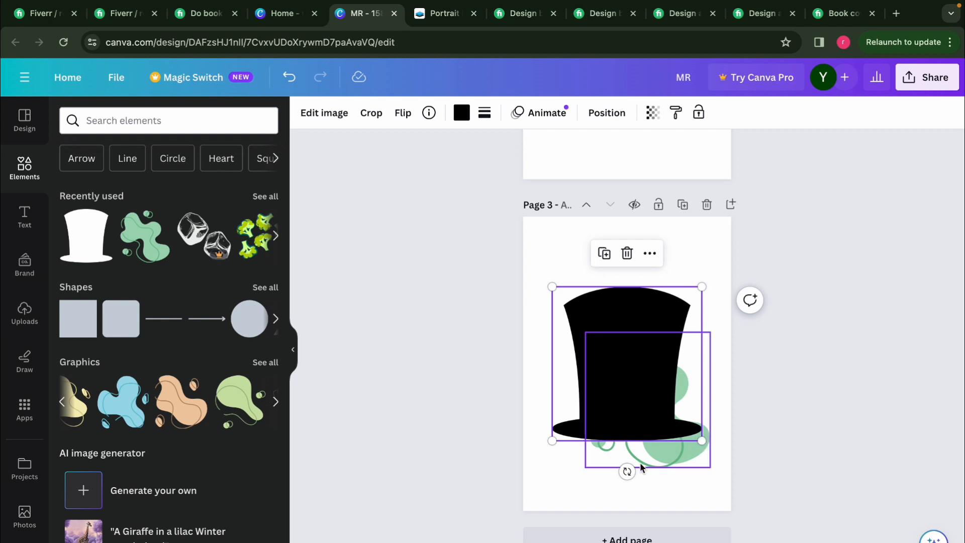
pyautogui.moveTo(627, 471); pyautogui.dragTo(661, 394)
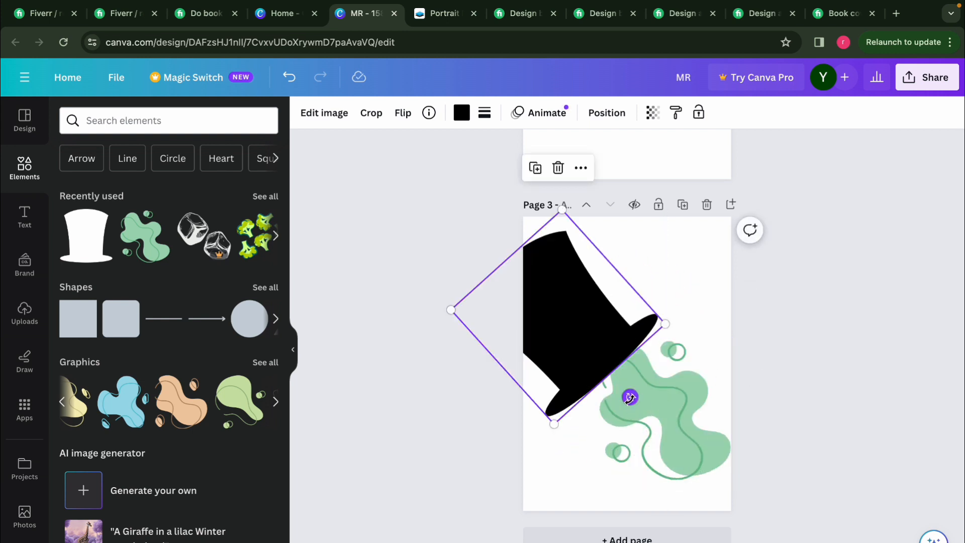
pyautogui.moveTo(632, 398); pyautogui.dragTo(640, 387)
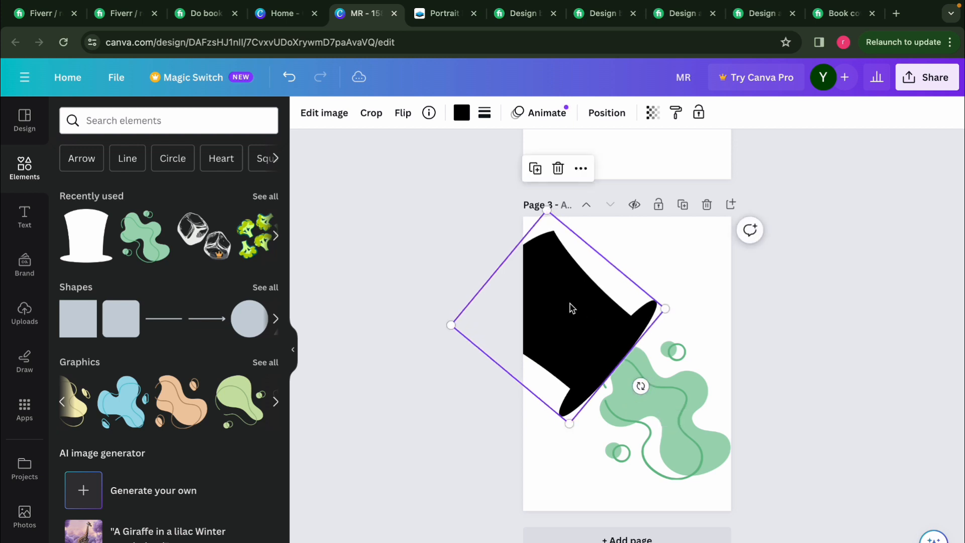
pyautogui.click(807, 332)
# Add the recently used "Parmesan Cheese" font combination to page 3 and place it in the page's upper-right area.
pyautogui.click(16, 235)
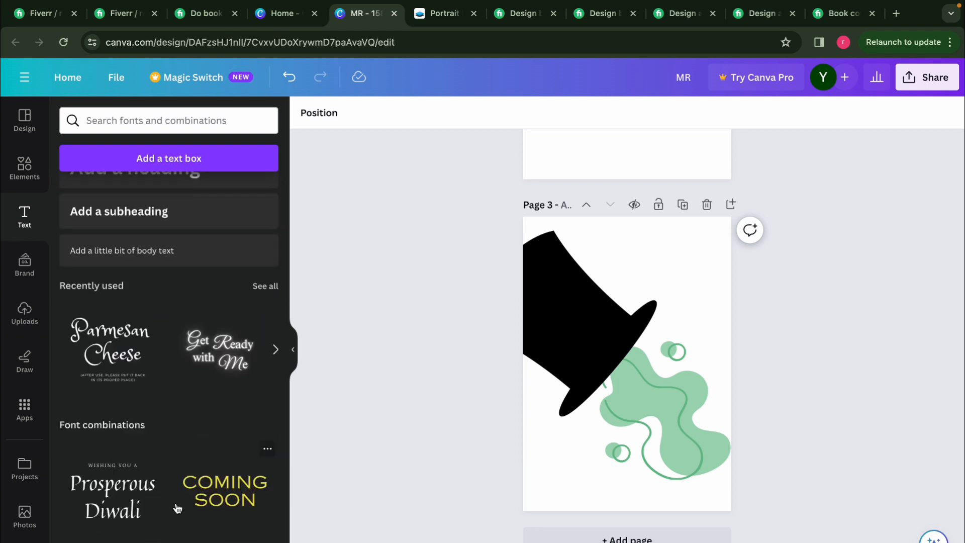
pyautogui.click(117, 372)
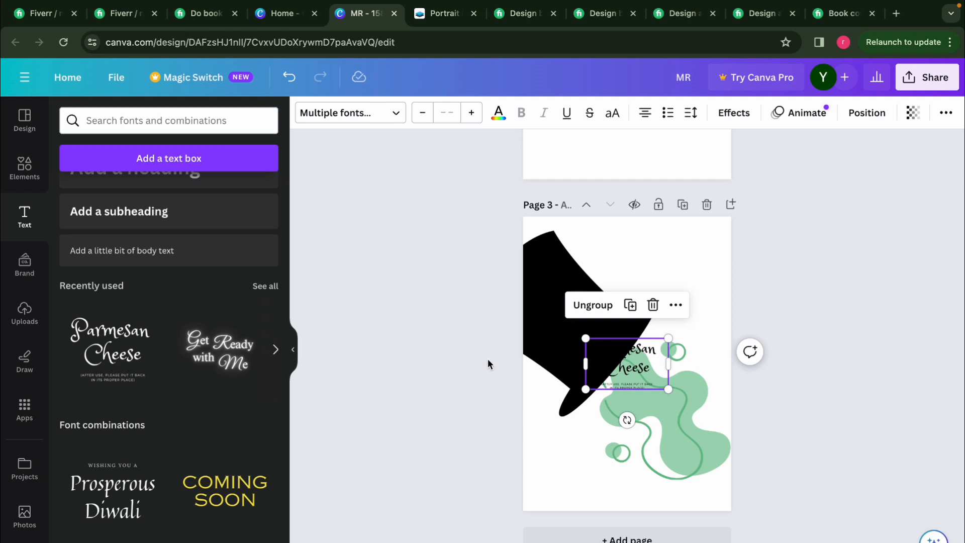
pyautogui.moveTo(641, 367); pyautogui.dragTo(670, 252)
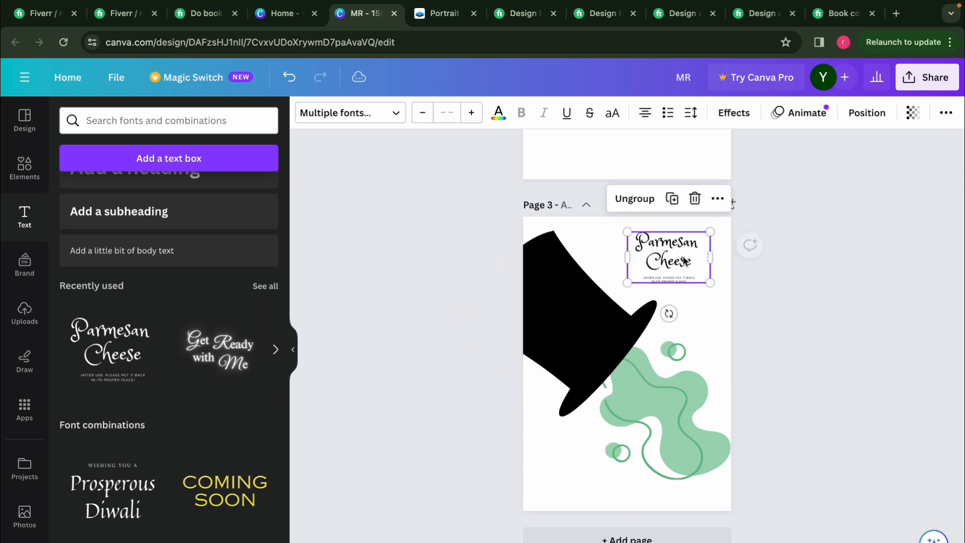
# Replace the heading text with "Mr Woobly" and the small caption beneath it with the author's byline.
pyautogui.doubleClick(670, 252)
pyautogui.press('BackSpace')
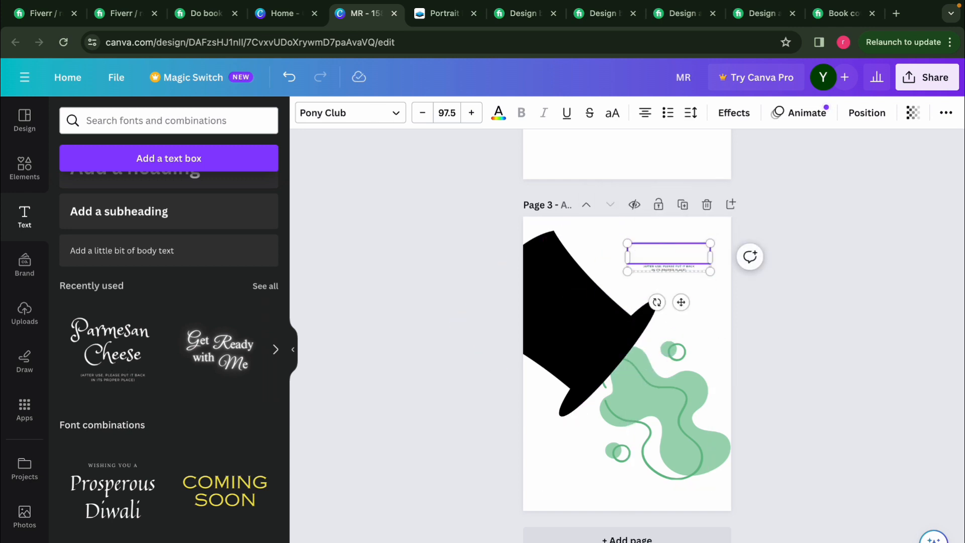
pyautogui.write('Mr WOO')
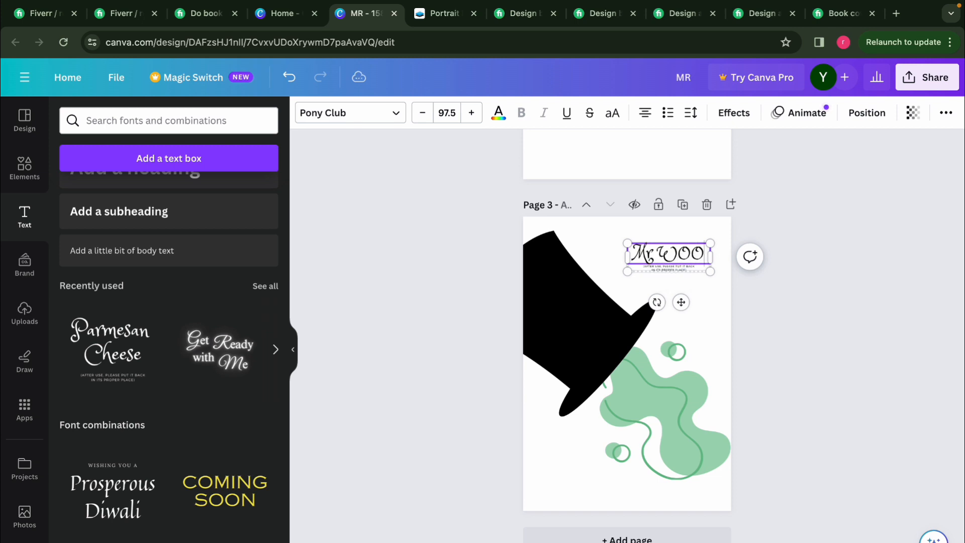
pyautogui.press('BackSpace')
pyautogui.press('BackSpace')
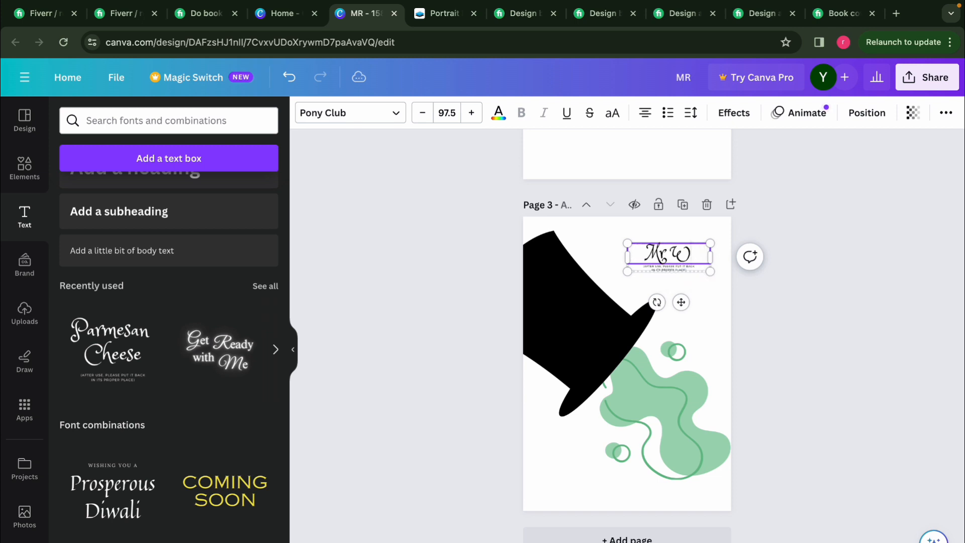
pyautogui.write('oobl')
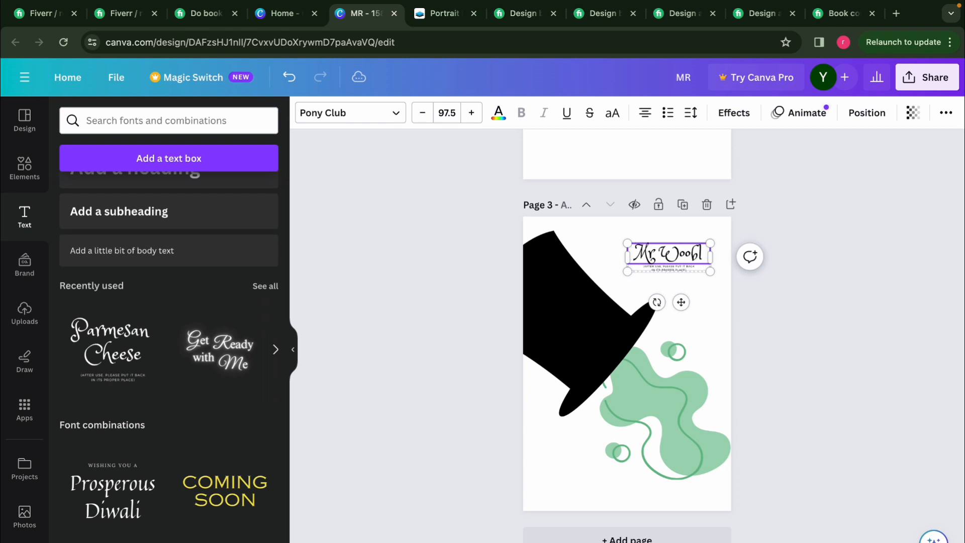
pyautogui.write('y')
pyautogui.doubleClick(682, 271)
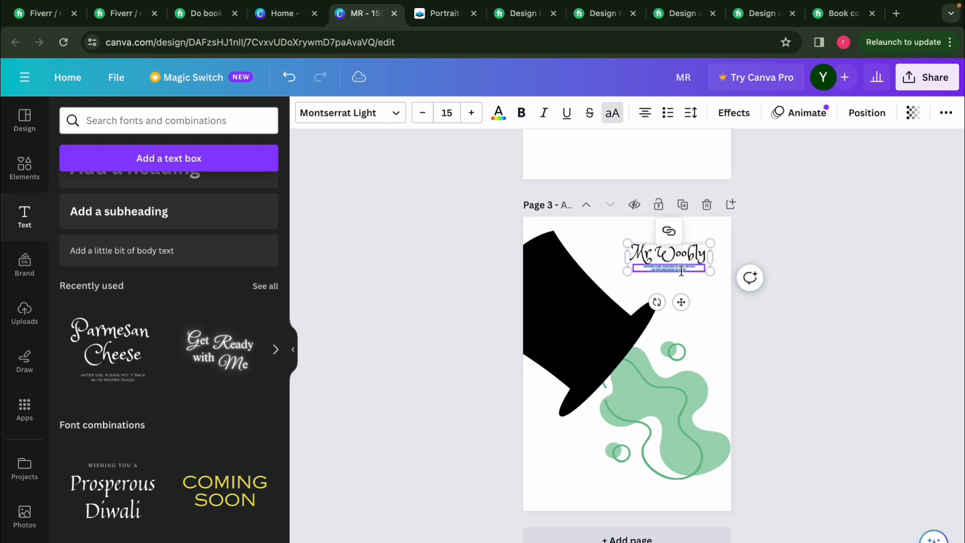
pyautogui.press('BackSpace')
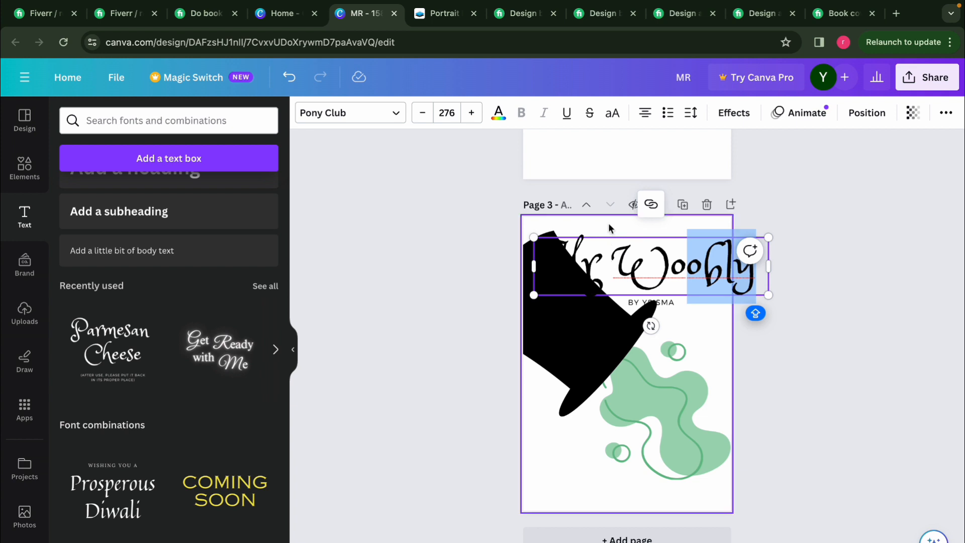
# Resize the "Mr Woobly" title to fit across the page's top beside the hat, with the byline centred near the bottom.
pyautogui.click(609, 222)
pyautogui.moveTo(613, 251); pyautogui.dragTo(613, 230)
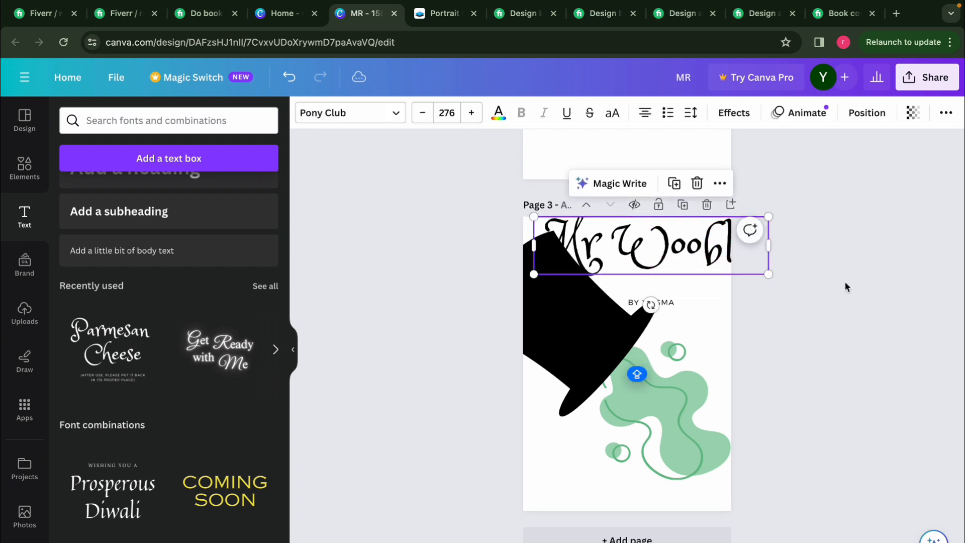
pyautogui.moveTo(769, 275); pyautogui.dragTo(710, 260)
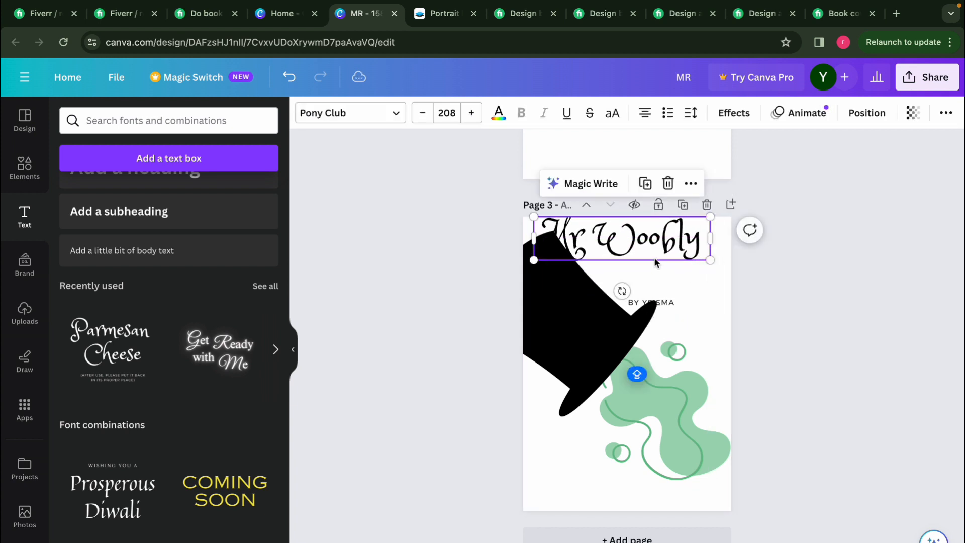
pyautogui.moveTo(648, 258); pyautogui.dragTo(677, 264)
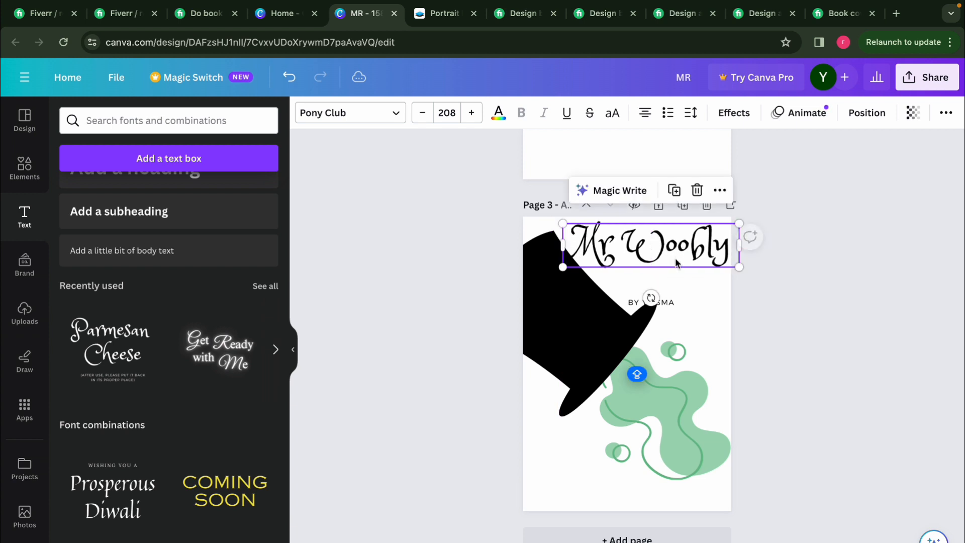
pyautogui.moveTo(737, 266); pyautogui.dragTo(719, 261)
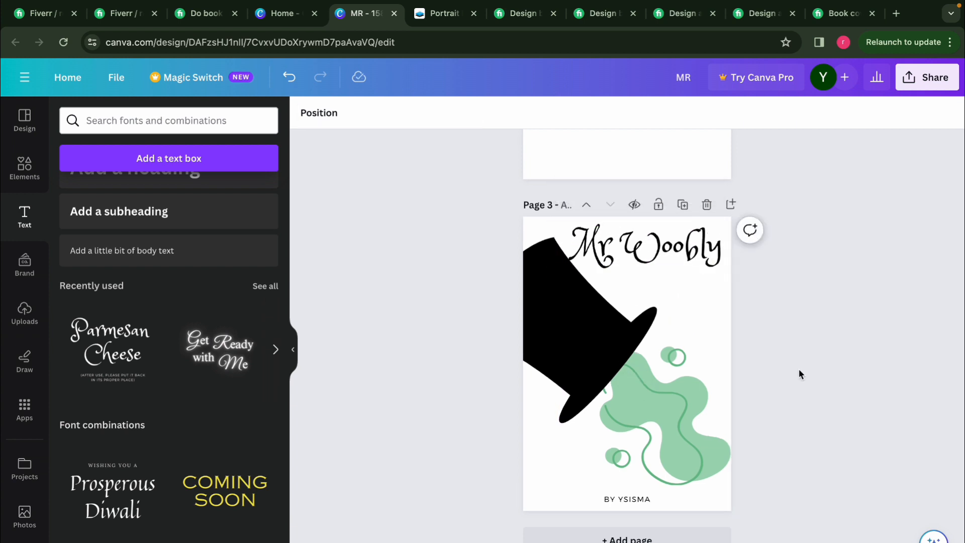
# Download only page 3 of the cover design as a PNG and check the downloaded files.
pyautogui.click(928, 77)
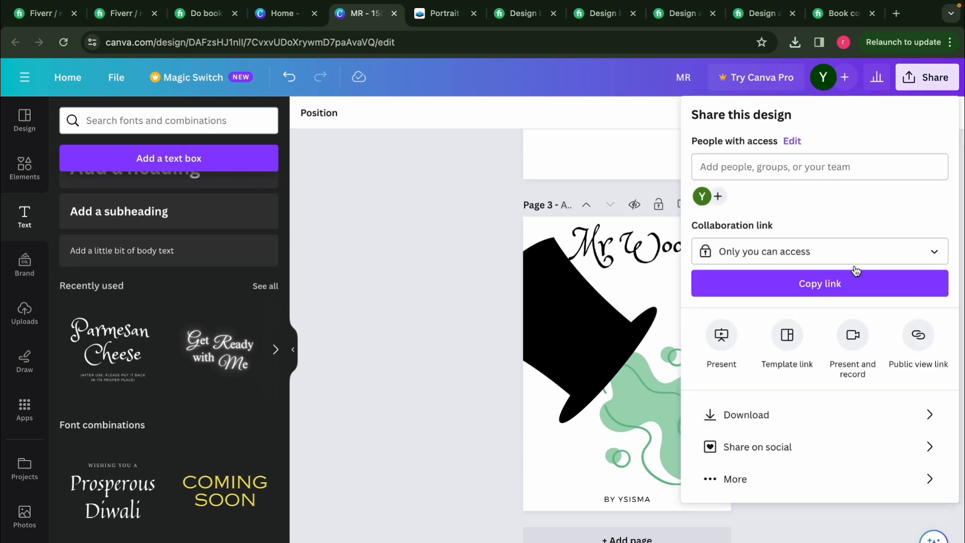
pyautogui.click(780, 409)
pyautogui.click(785, 321)
pyautogui.click(790, 360)
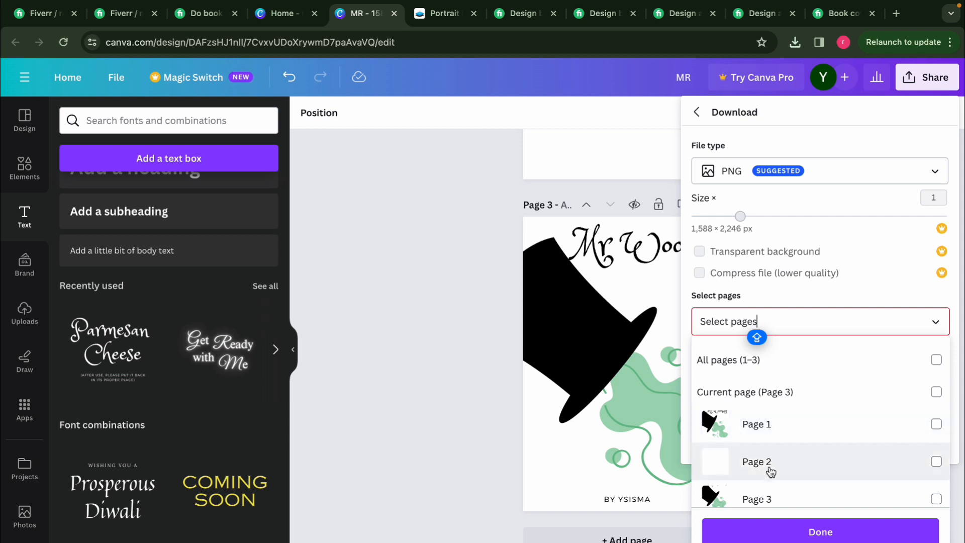
pyautogui.click(769, 496)
pyautogui.click(797, 538)
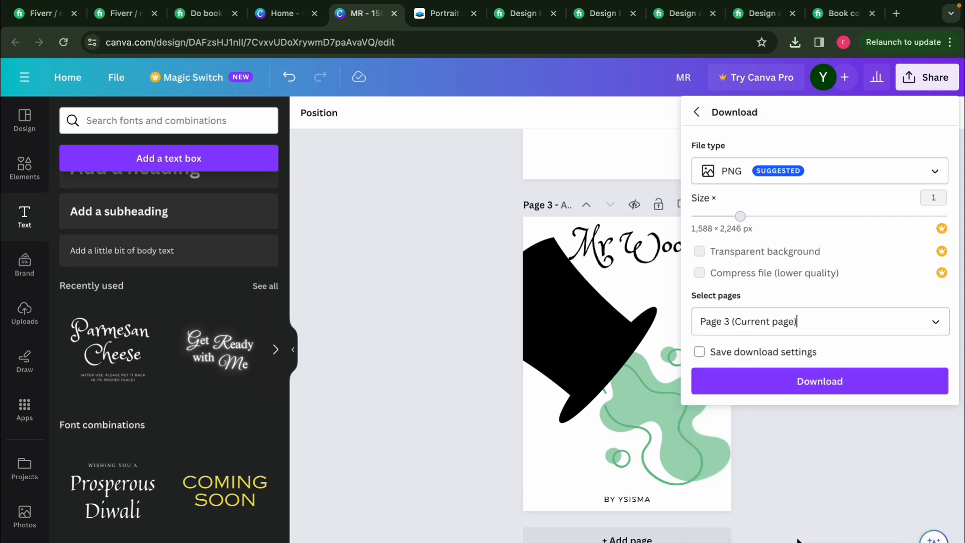
pyautogui.click(795, 387)
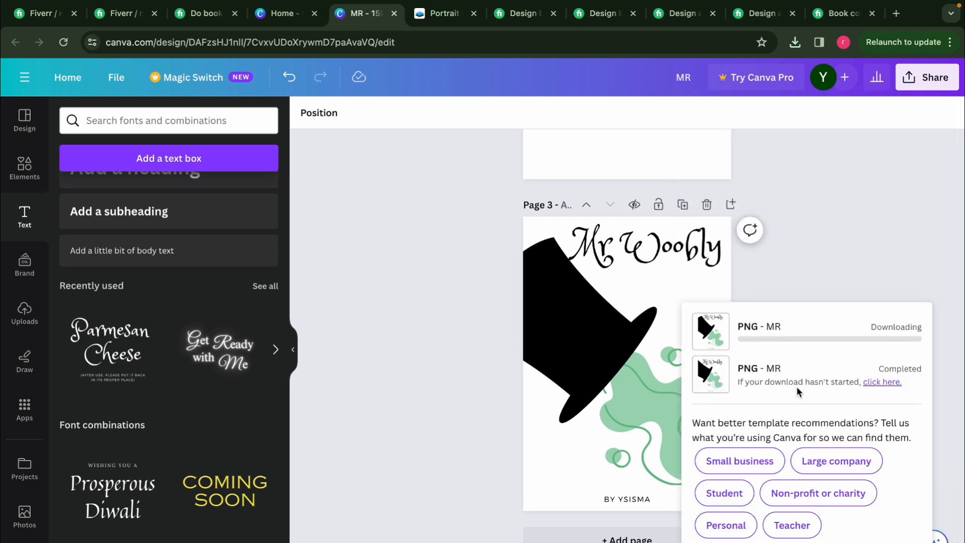
pyautogui.click(795, 41)
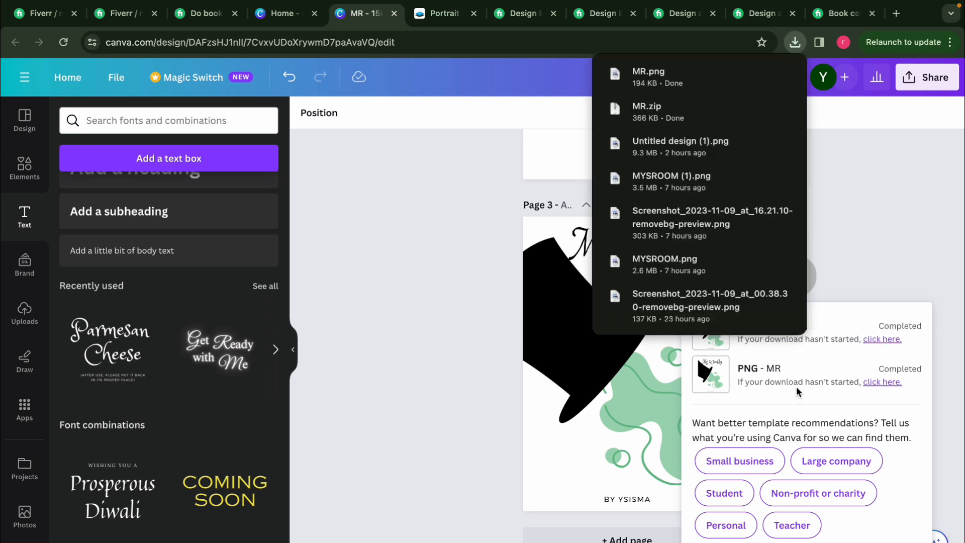
# Switch to Smartmockups, upload MR.png as the book's front cover and download the mockup in Super high quality.
pyautogui.click(442, 13)
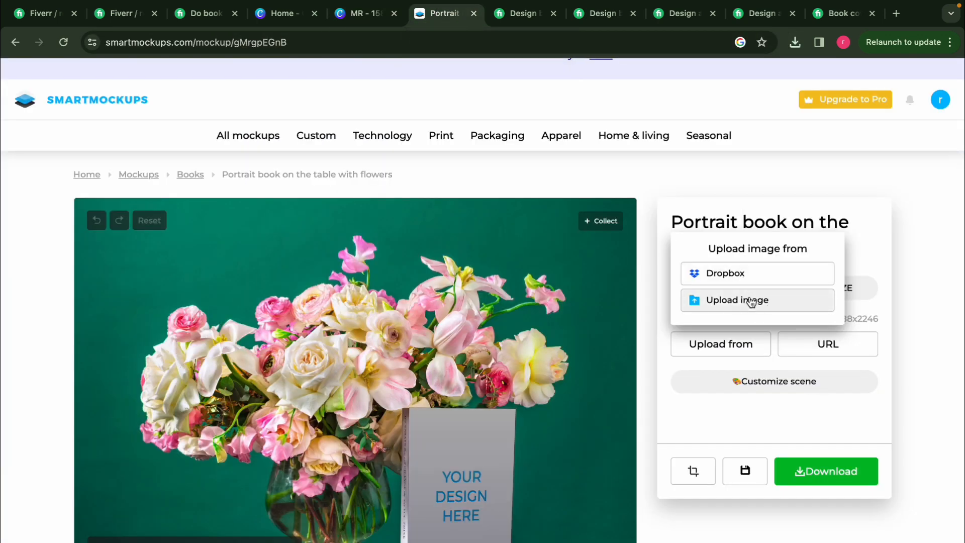
pyautogui.click(751, 301)
pyautogui.doubleClick(340, 245)
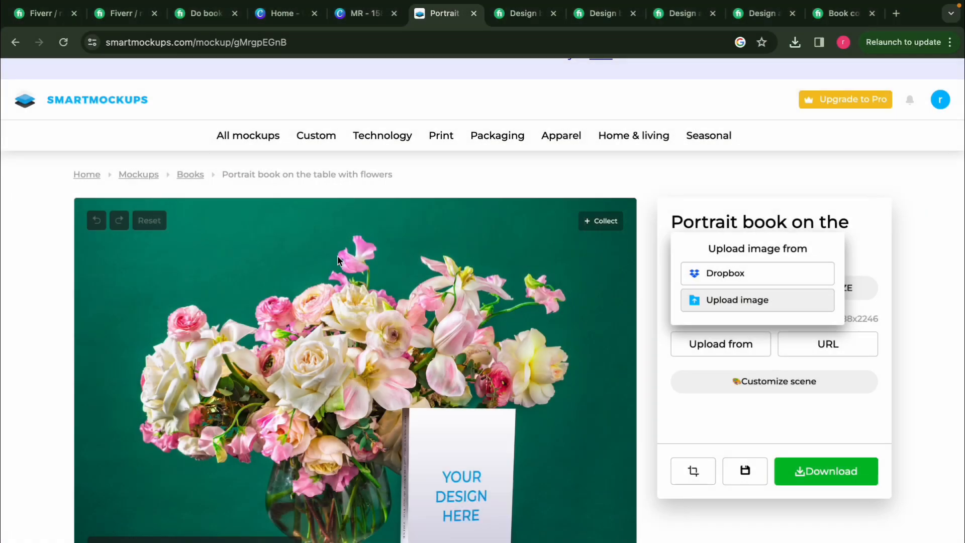
pyautogui.scroll(-5, 599, 395)
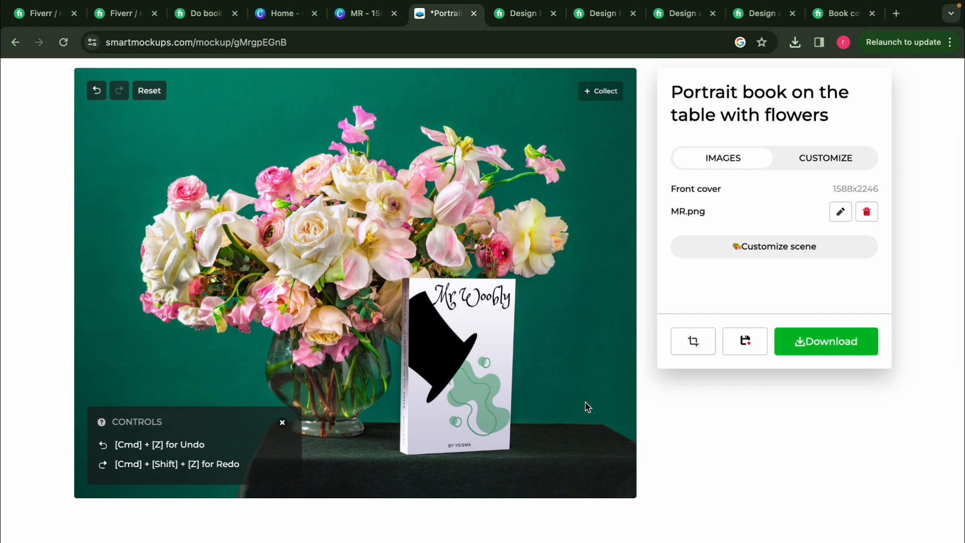
pyautogui.click(826, 338)
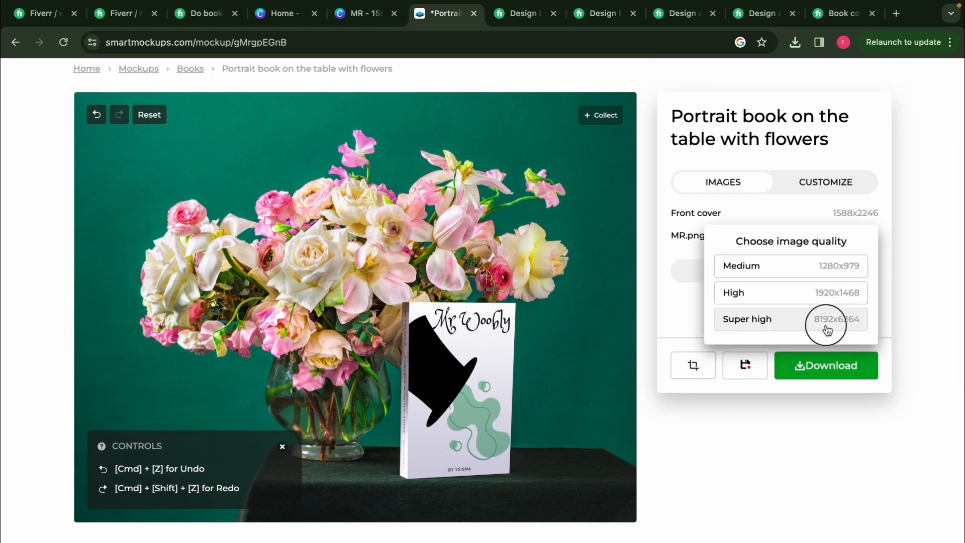
pyautogui.click(827, 327)
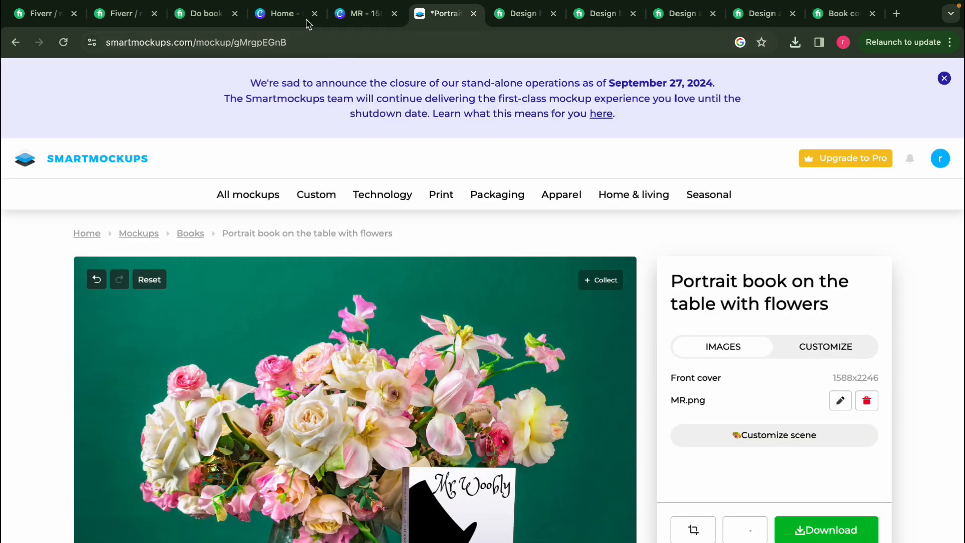
# Switch to the Canva home page and create a custom 3800 × 3100 px design.
pyautogui.click(295, 20)
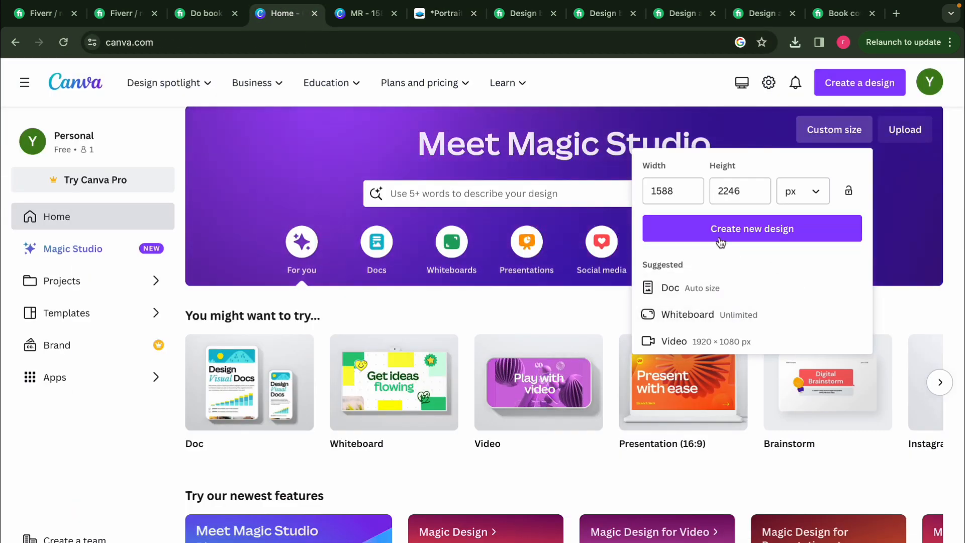
pyautogui.moveTo(742, 193); pyautogui.dragTo(655, 195)
pyautogui.press('BackSpace')
pyautogui.press('BackSpace')
pyautogui.write('3800')
pyautogui.click(741, 202)
pyautogui.write('3100')
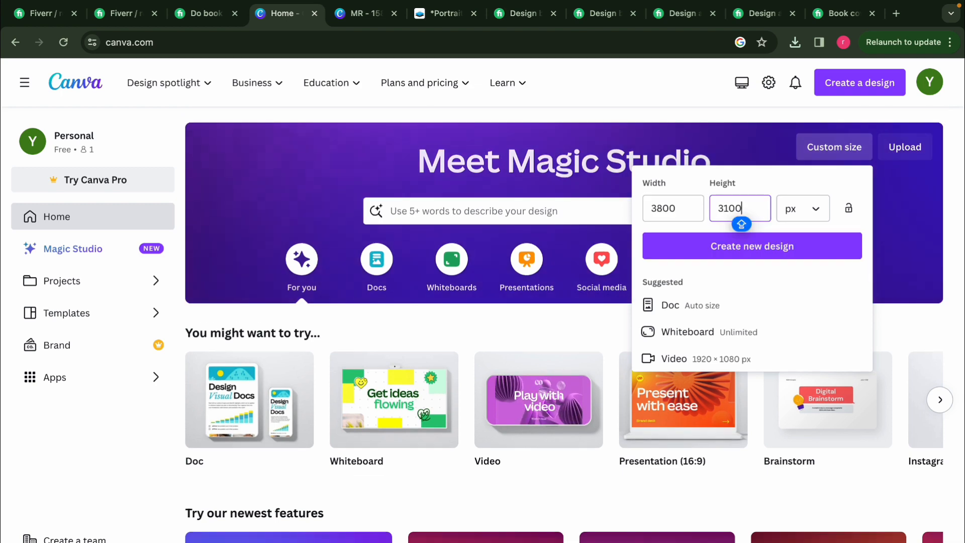
pyautogui.click(774, 256)
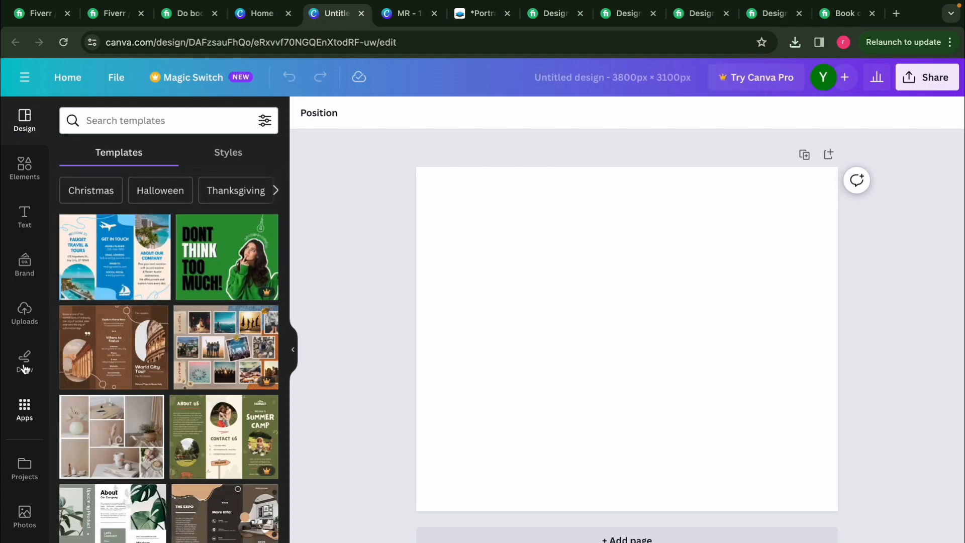
# Upload the downloaded book mockup image and place it enlarged on the blank page.
pyautogui.click(24, 319)
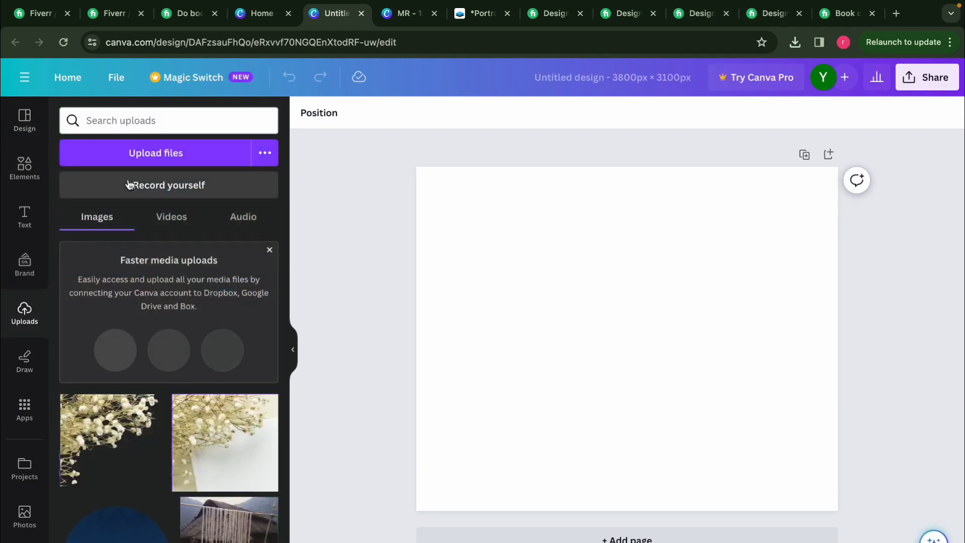
pyautogui.click(141, 170)
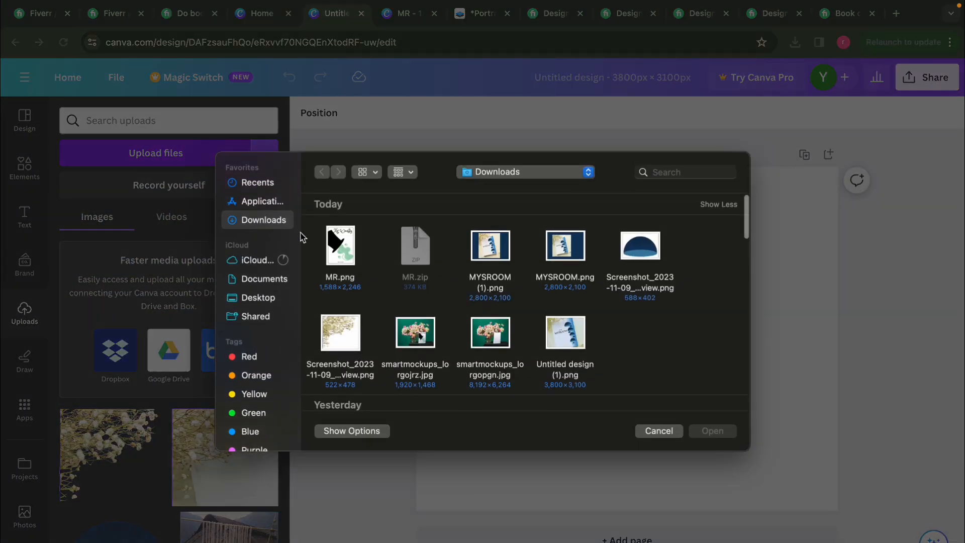
pyautogui.doubleClick(487, 349)
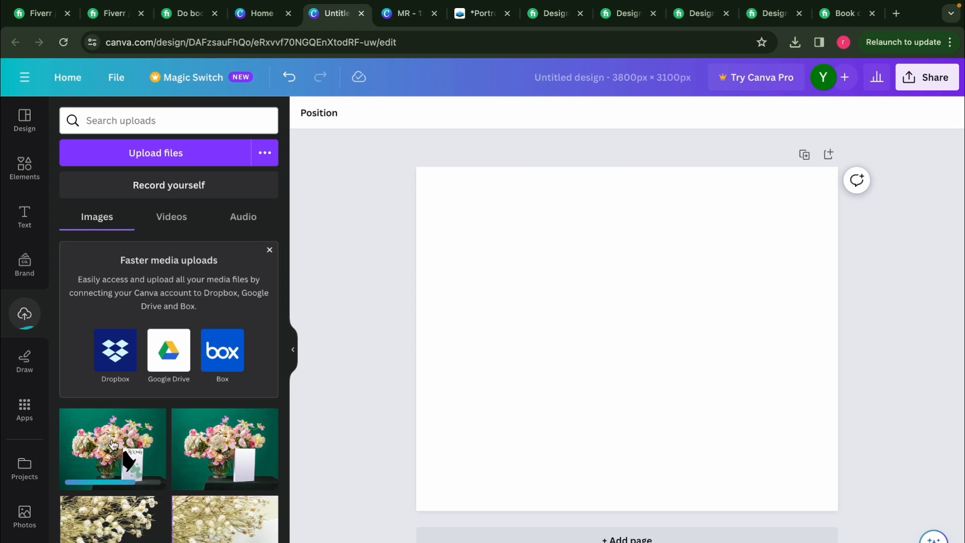
pyautogui.click(113, 445)
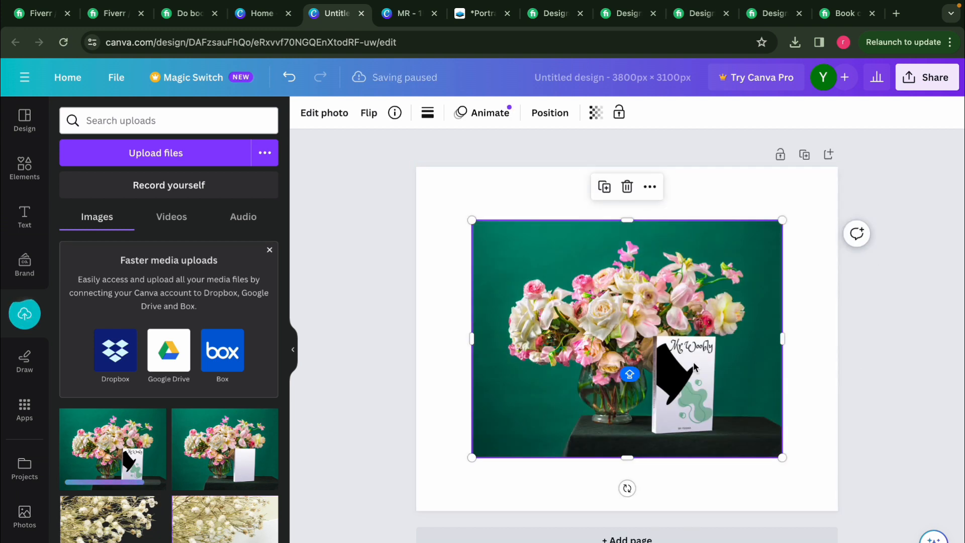
pyautogui.click(782, 457)
pyautogui.moveTo(782, 456); pyautogui.dragTo(838, 500)
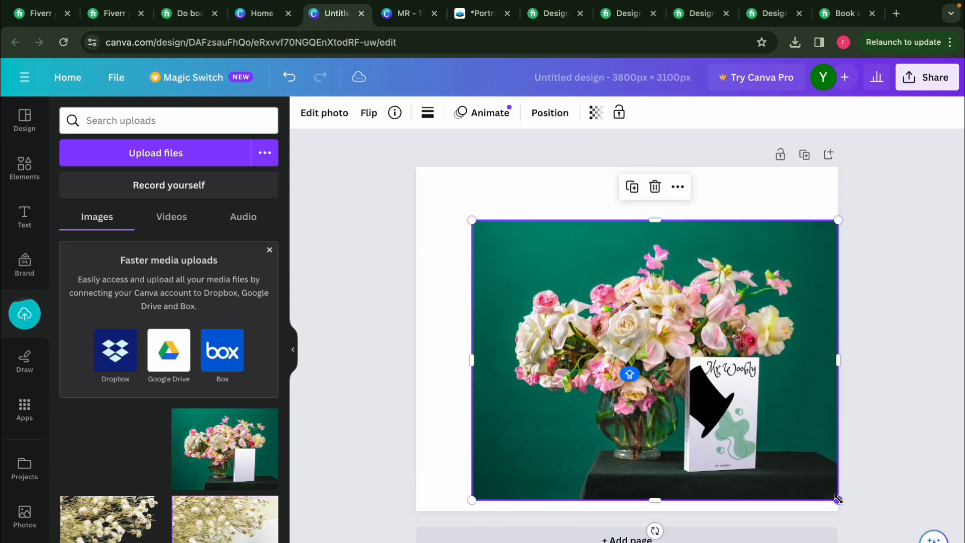
pyautogui.moveTo(719, 447); pyautogui.dragTo(678, 451)
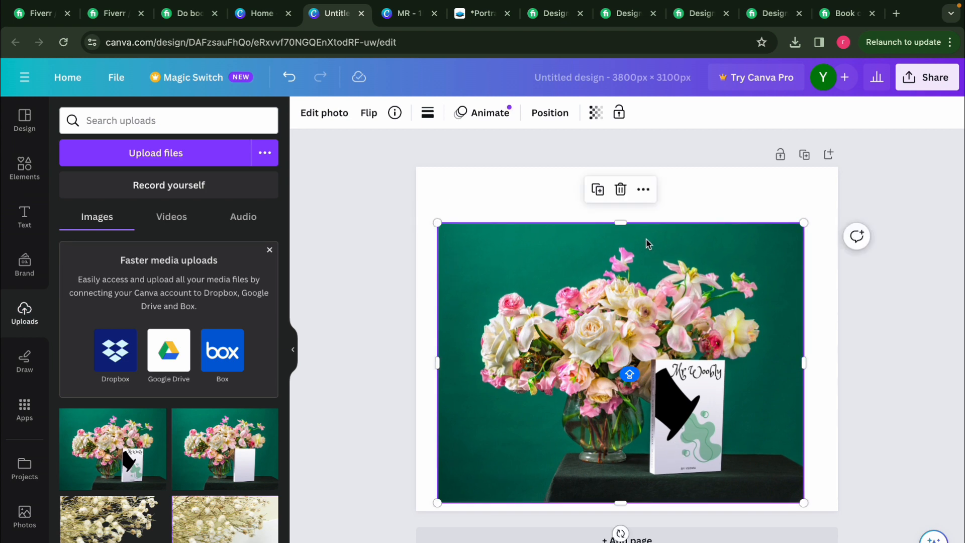
# Try the mockup image as the page background and detach it from the background again.
pyautogui.rightClick(640, 245)
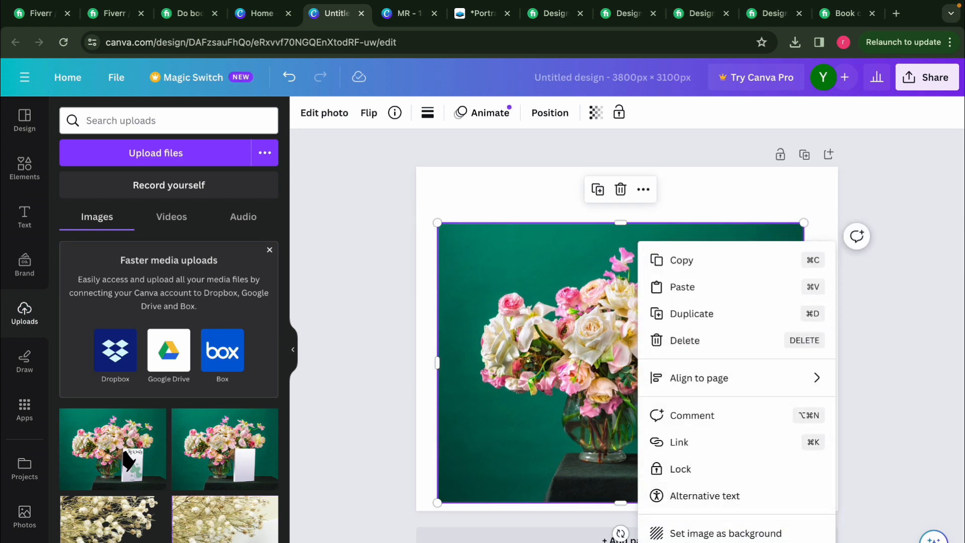
pyautogui.click(702, 537)
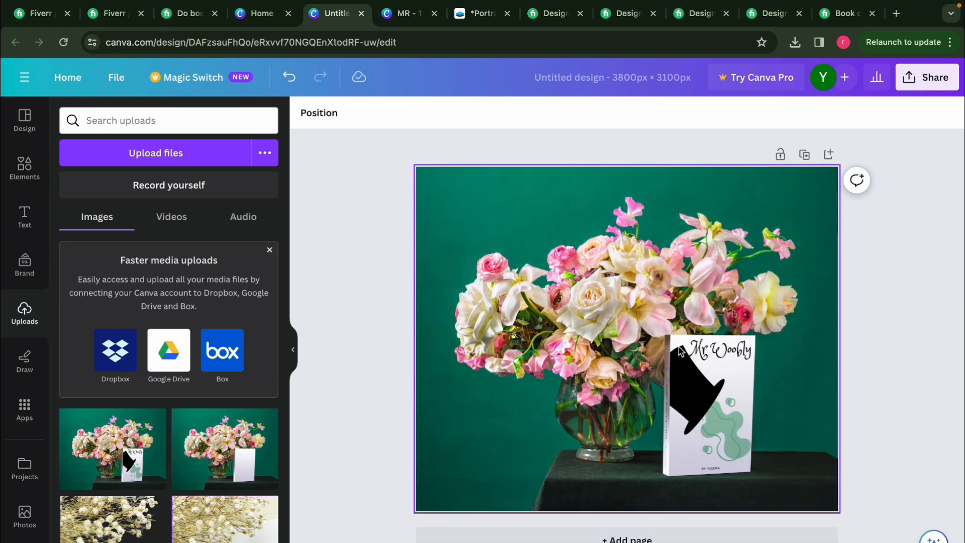
pyautogui.rightClick(677, 275)
pyautogui.click(740, 443)
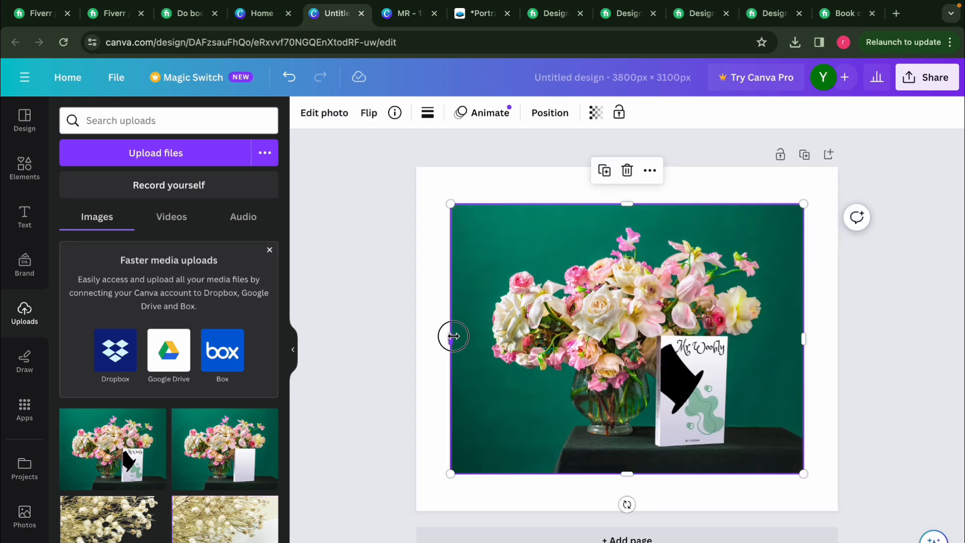
# Enlarge and reposition the mockup image so it covers the whole page with the Mr Woobly book prominent.
pyautogui.moveTo(453, 336); pyautogui.dragTo(395, 338)
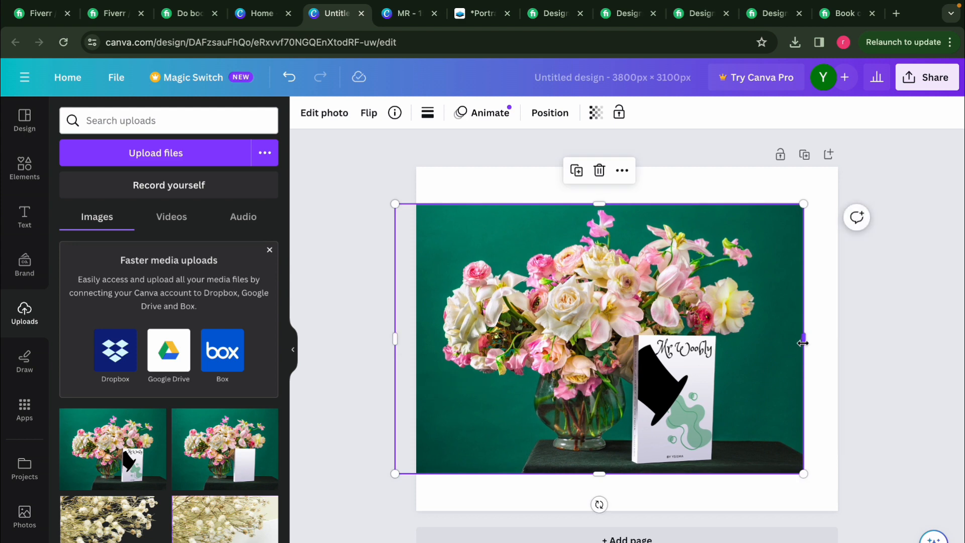
pyautogui.moveTo(810, 335); pyautogui.dragTo(847, 336)
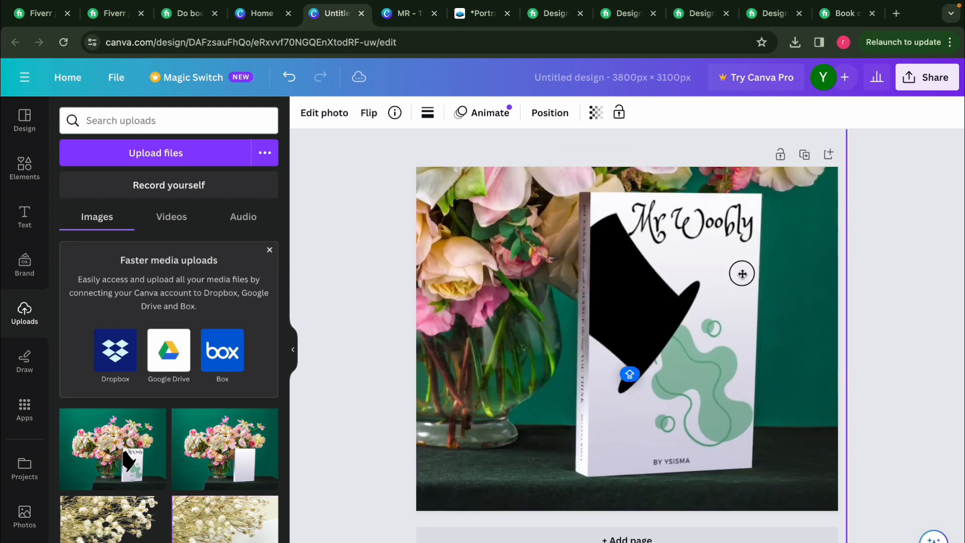
pyautogui.click(893, 385)
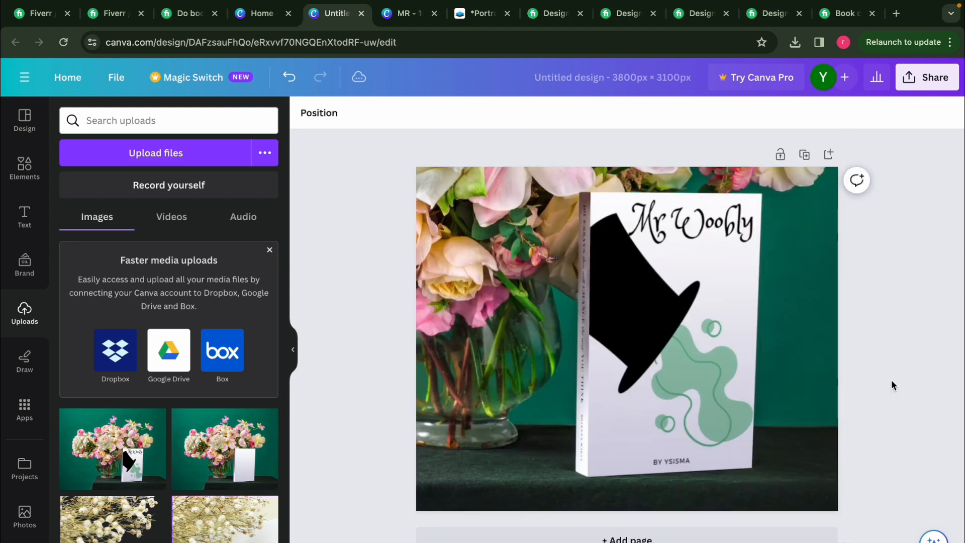
# Try the Fresco, Belvedere, Flint, Luna and Aero filters on the mockup photo.
pyautogui.click(704, 342)
pyautogui.click(343, 121)
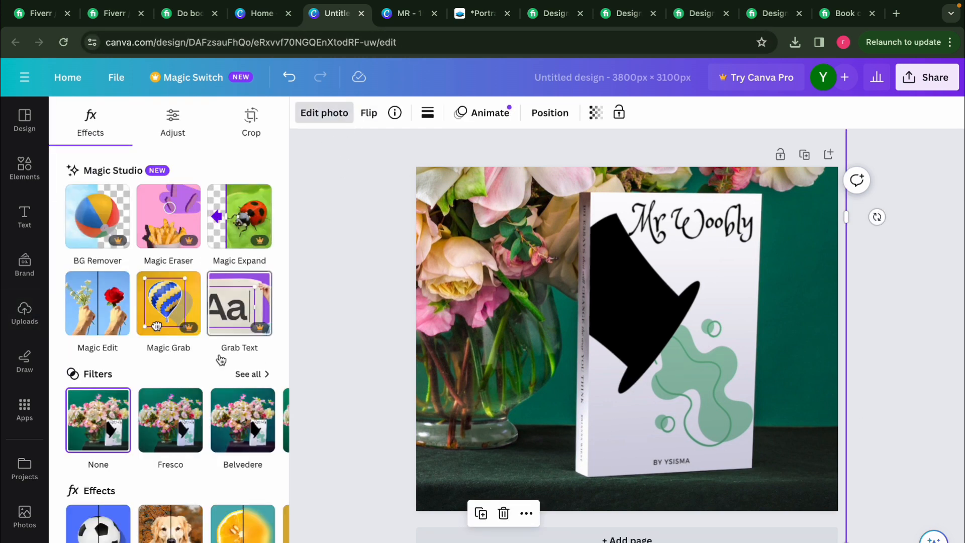
pyautogui.click(184, 437)
pyautogui.click(235, 442)
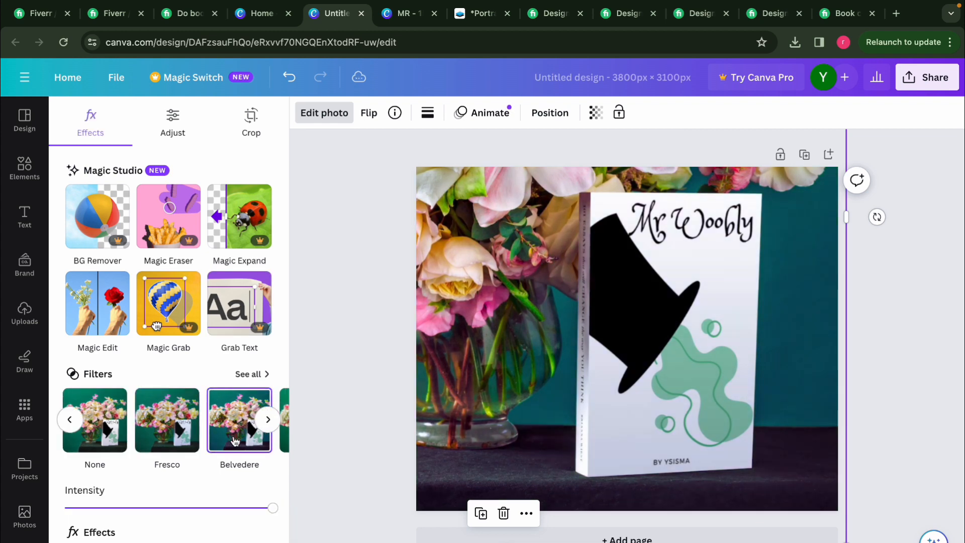
pyautogui.hscroll(2, 235, 441)
pyautogui.click(229, 441)
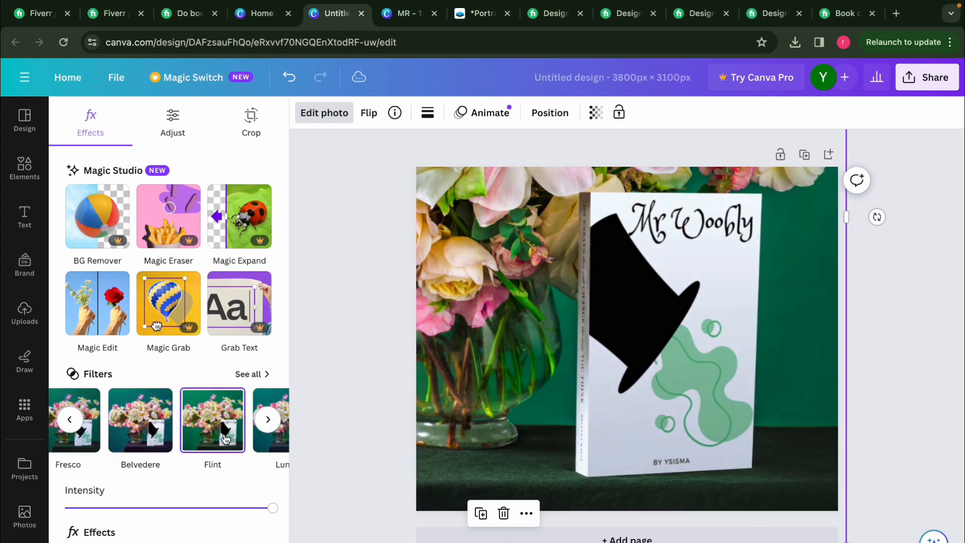
pyautogui.hscroll(1, 225, 439)
pyautogui.hscroll(1, 225, 439)
pyautogui.click(183, 439)
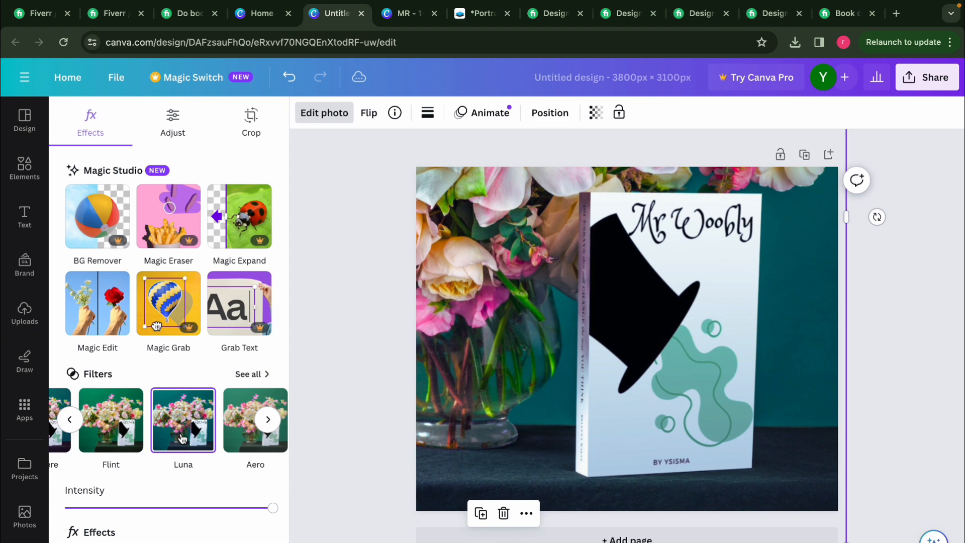
pyautogui.hscroll(1, 215, 442)
pyautogui.click(215, 441)
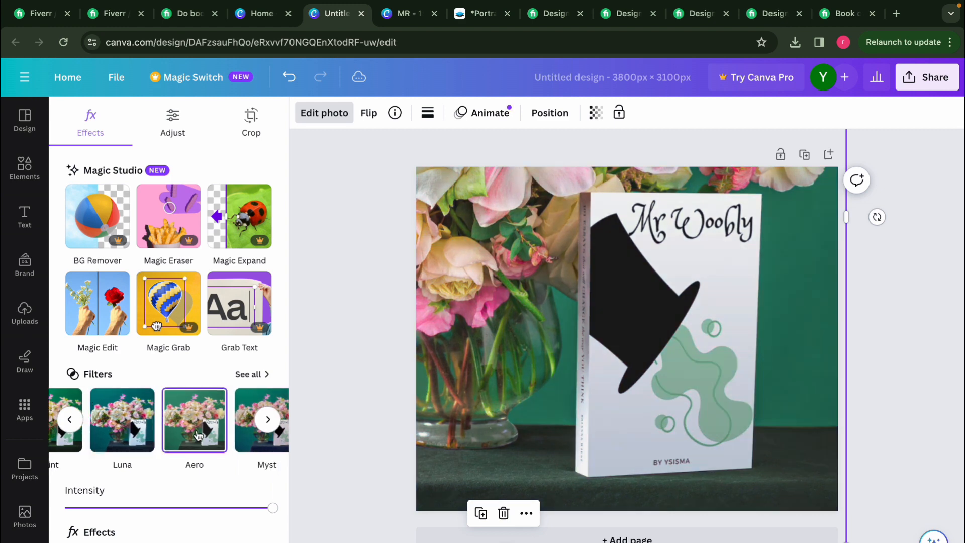
# Set the mockup photo's white balance temperature to -1 for the whole image.
pyautogui.click(176, 135)
pyautogui.moveTo(173, 316)
pyautogui.mouseDown()
pyautogui.moveTo(230, 317)
pyautogui.moveTo(106, 334)
pyautogui.moveTo(159, 336)
pyautogui.moveTo(168, 316)
pyautogui.mouseUp()
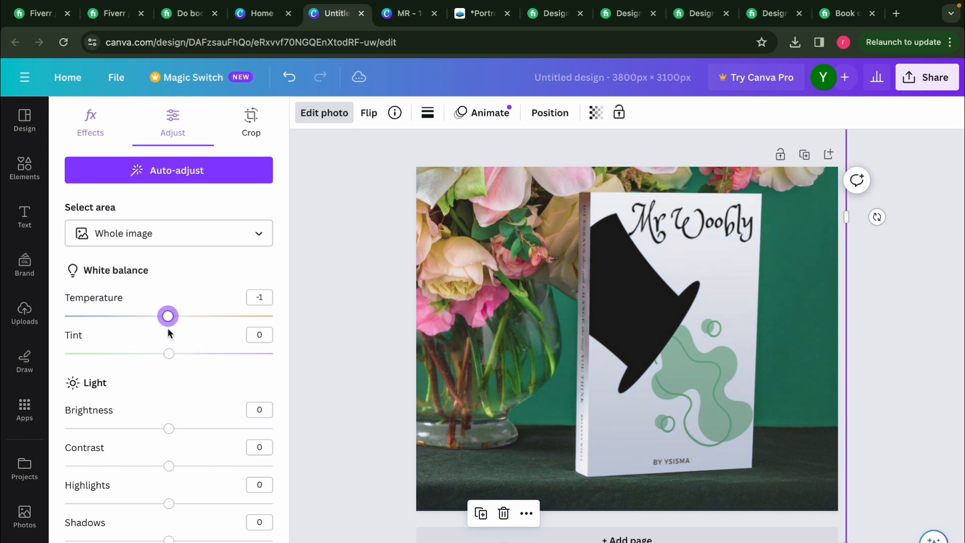
pyautogui.scroll(-3, 168, 322)
# Try a 1:1 aspect ratio crop on the mockup photo.
pyautogui.click(255, 132)
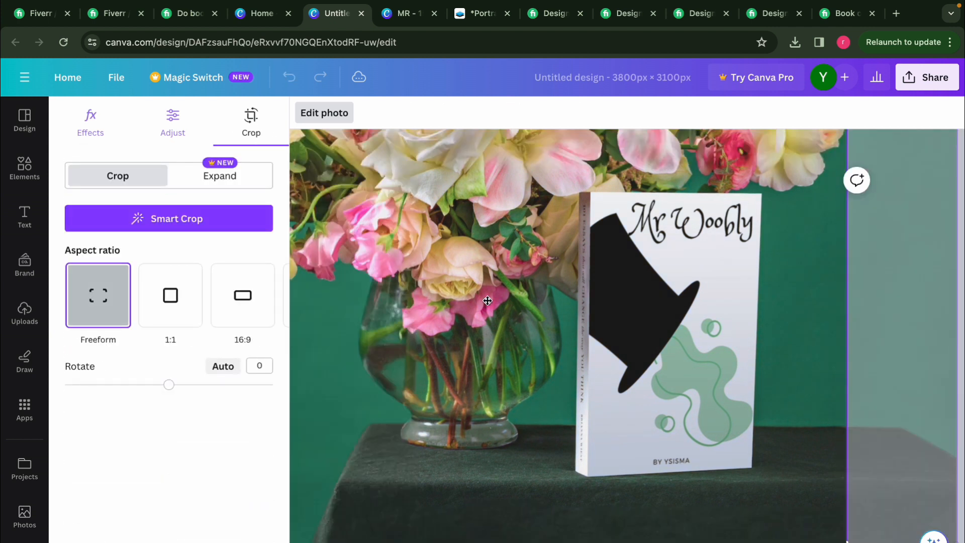
pyautogui.click(190, 309)
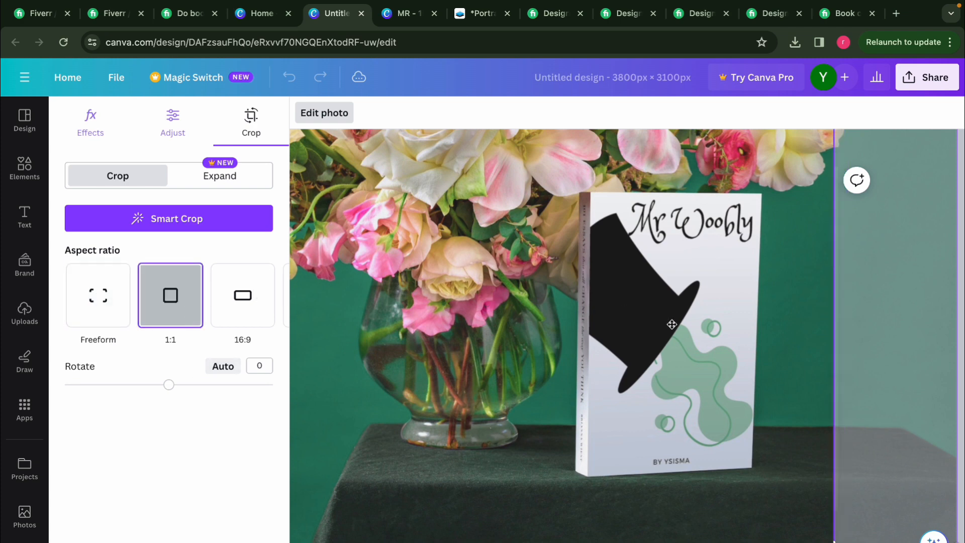
pyautogui.press('Escape')
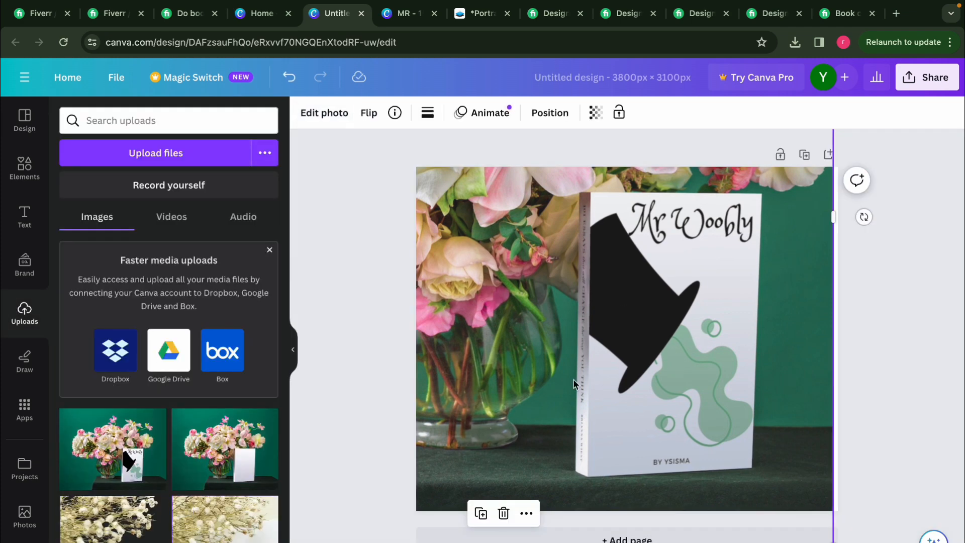
# Apply the Capri filter to the mockup photo and deselect it.
pyautogui.click(324, 113)
pyautogui.click(199, 440)
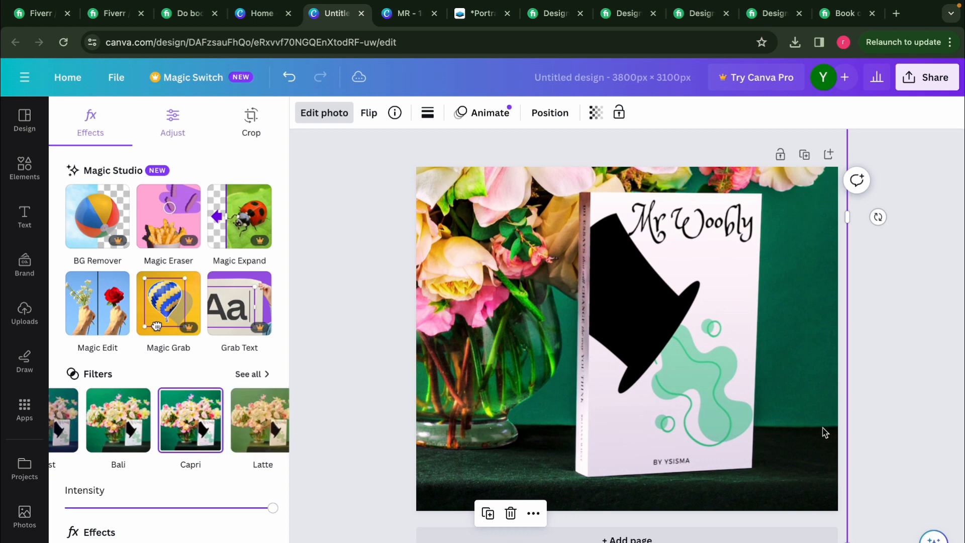
pyautogui.press('Escape')
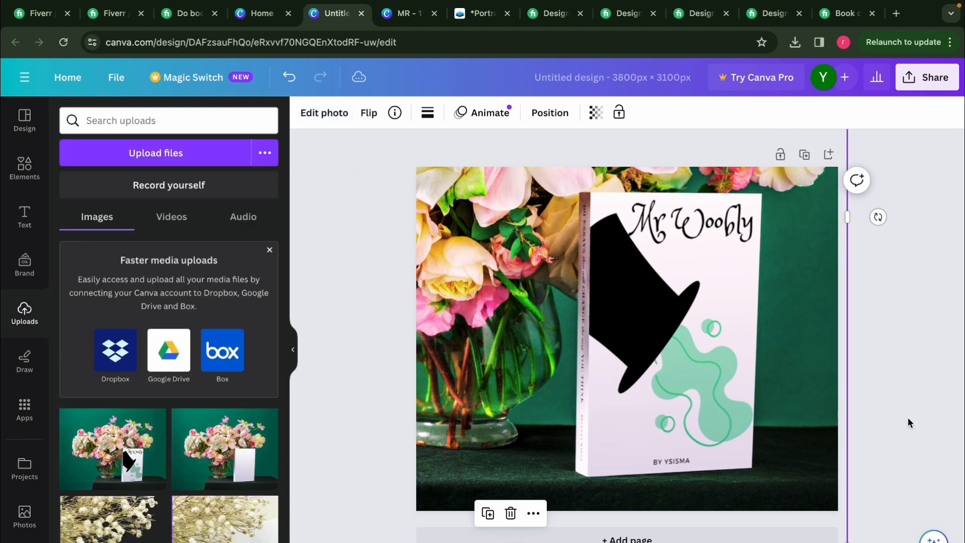
pyautogui.press('Escape')
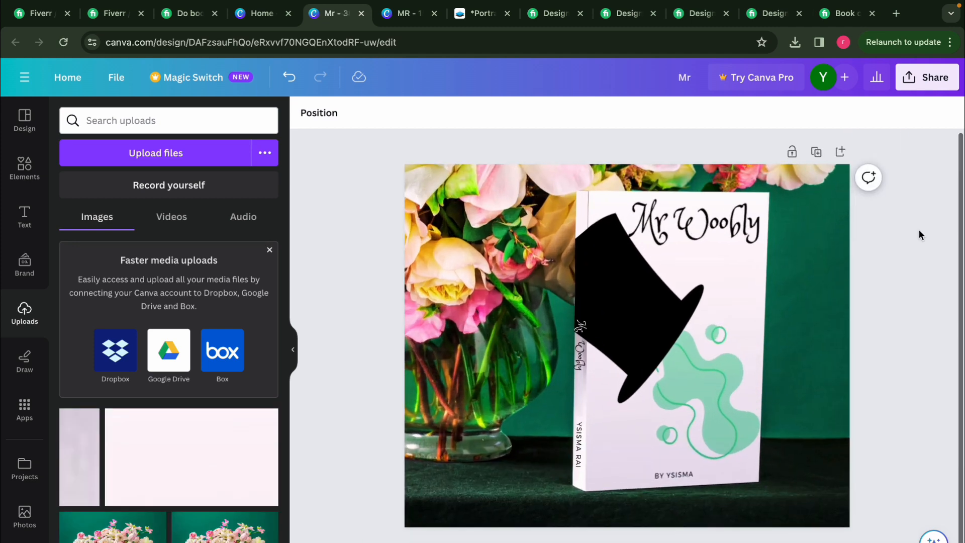
# Download the finished Mr design as a PNG at 3,800 × 3,100 px.
pyautogui.click(938, 89)
pyautogui.click(792, 412)
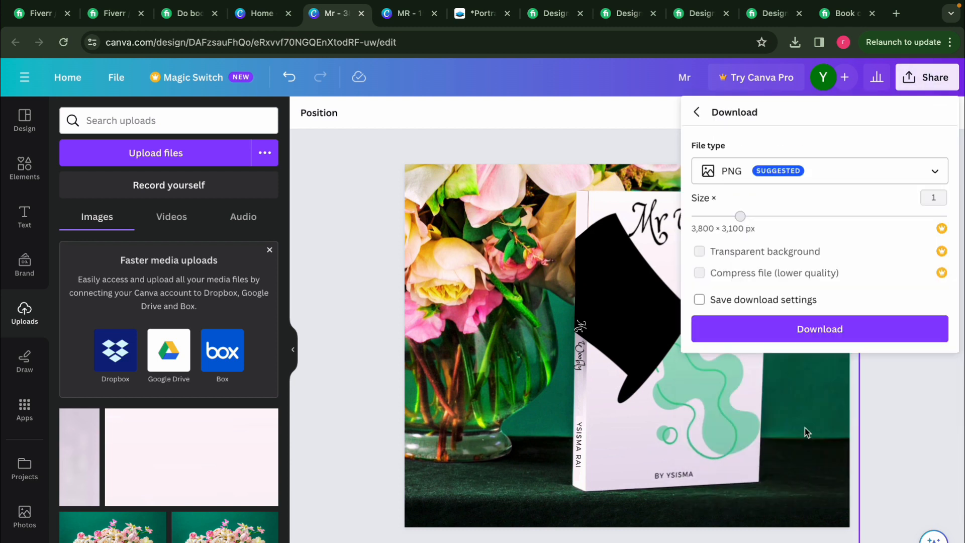
pyautogui.click(815, 336)
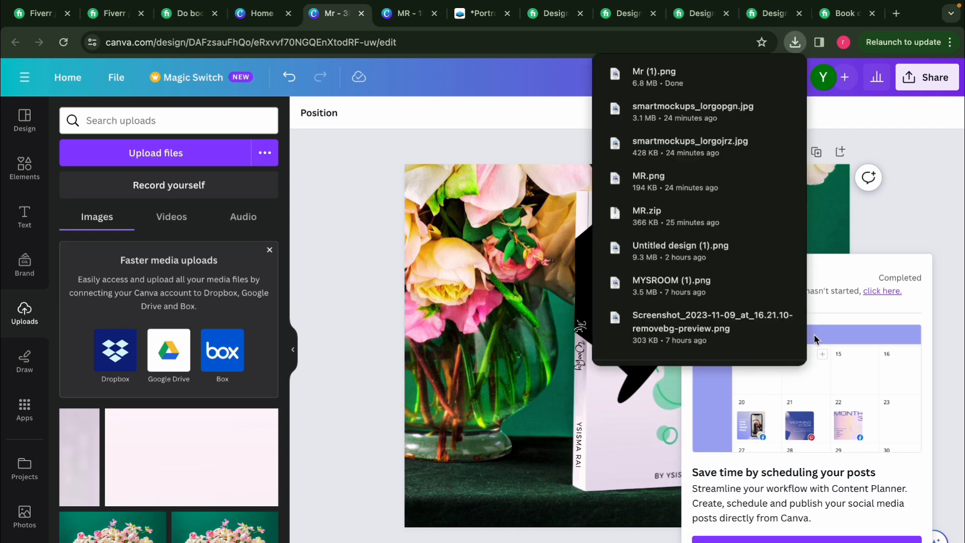
# Switch to the Fiverr Gig gallery editor and upload the downloaded Mr Woobly design as the second gallery image.
pyautogui.click(180, 18)
pyautogui.click(136, 19)
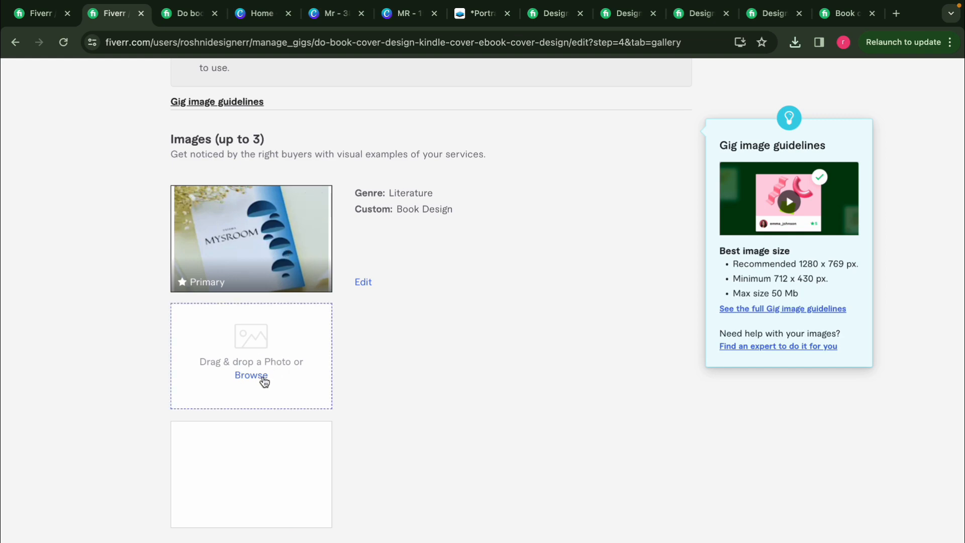
pyautogui.click(264, 380)
pyautogui.doubleClick(351, 251)
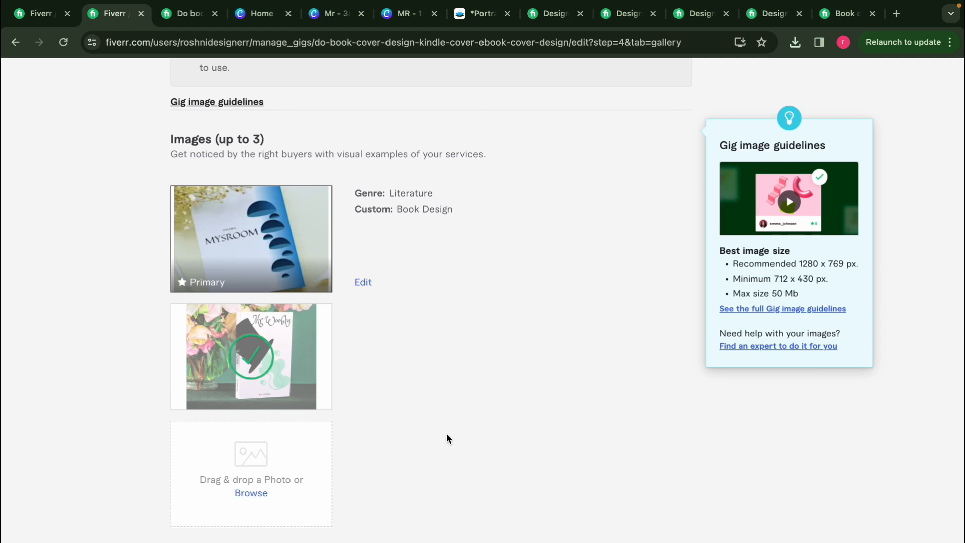
# Tag the new gallery image with the genre Literature and the custom tag Comedy.
pyautogui.click(445, 314)
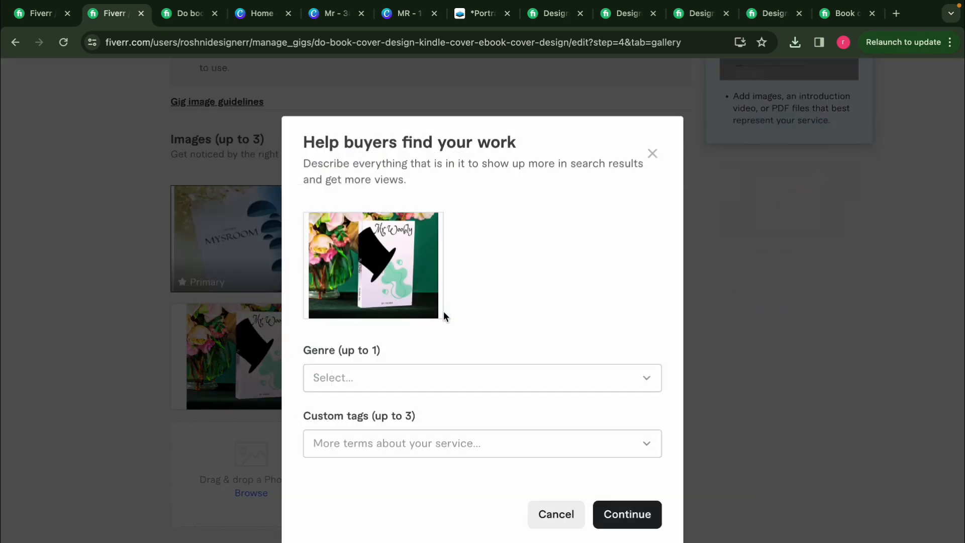
pyautogui.click(407, 383)
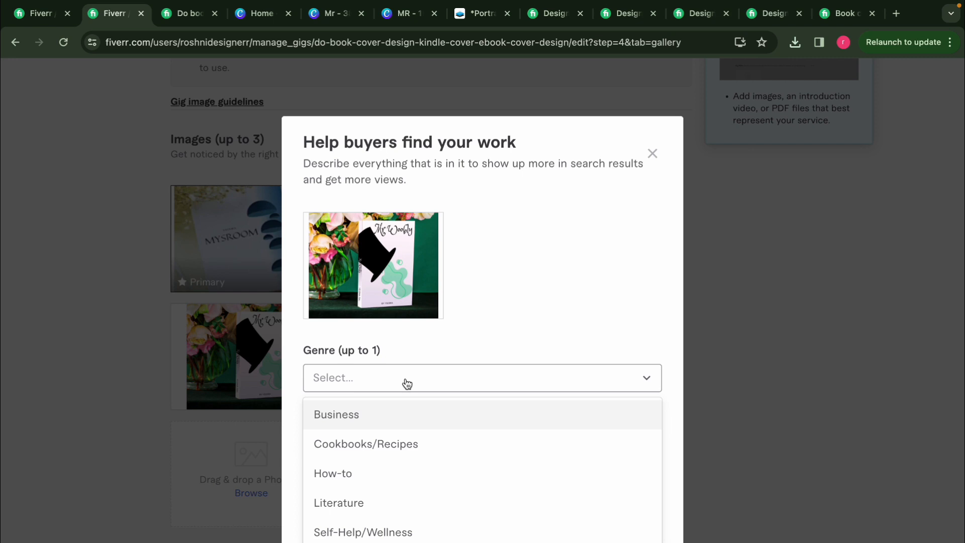
pyautogui.click(384, 502)
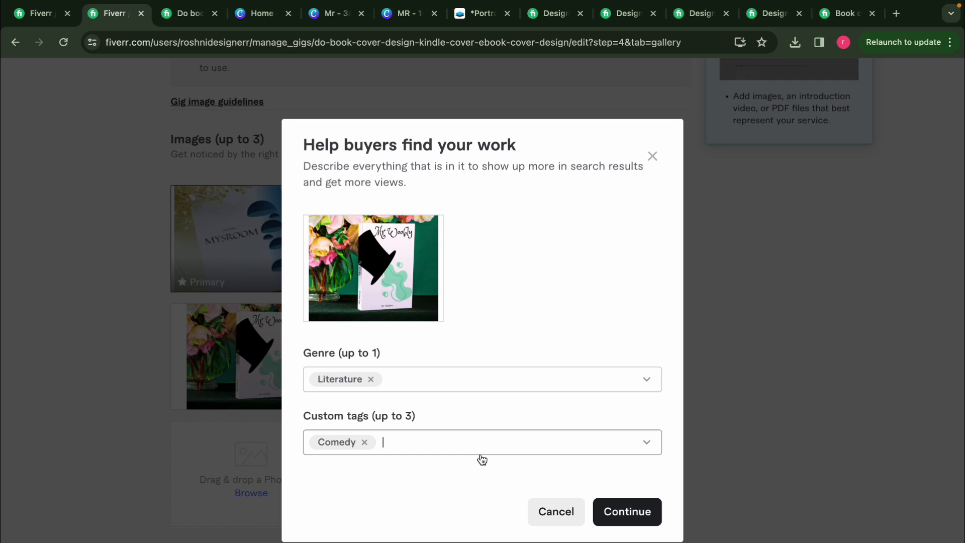
pyautogui.click(646, 516)
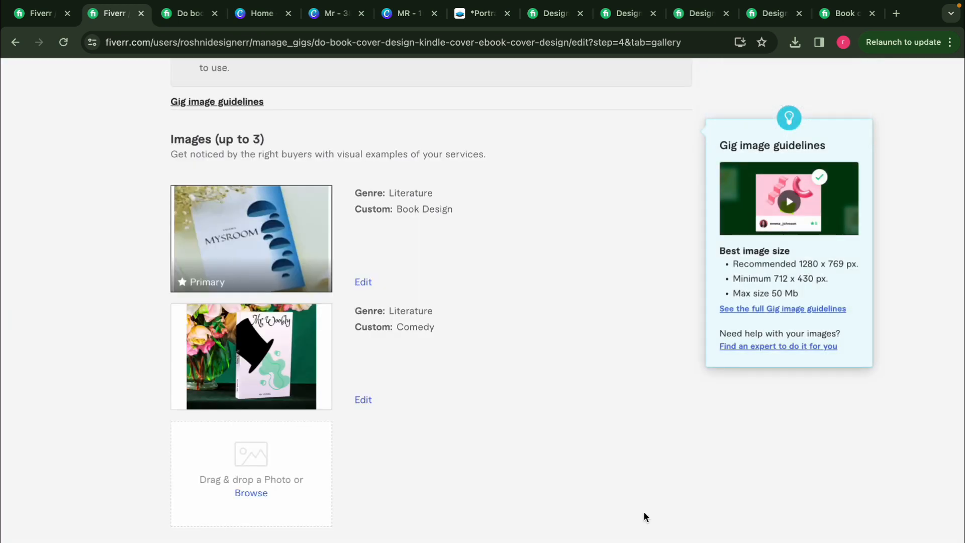
# Save the Gig gallery with its second book cover image.
pyautogui.scroll(-8, 643, 511)
pyautogui.scroll(5, 644, 510)
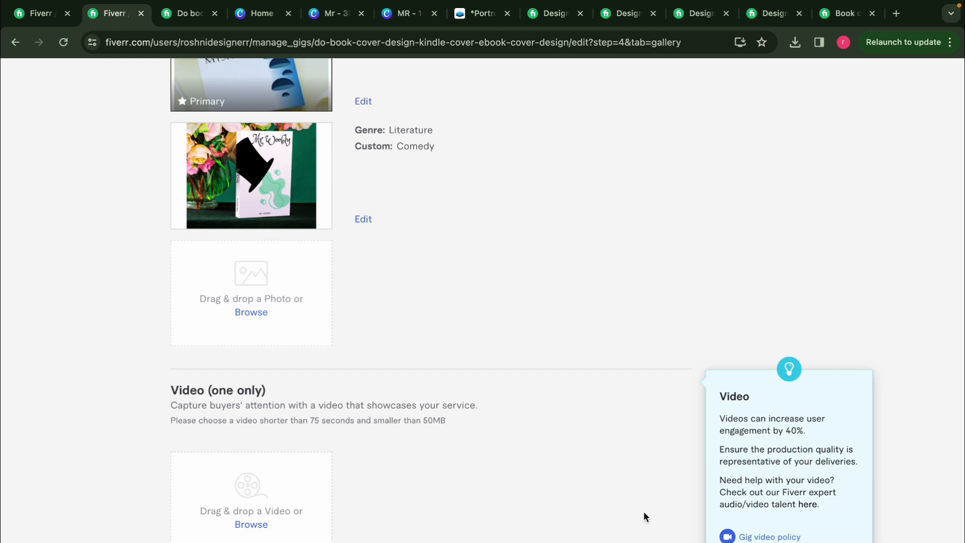
pyautogui.scroll(-15, 644, 511)
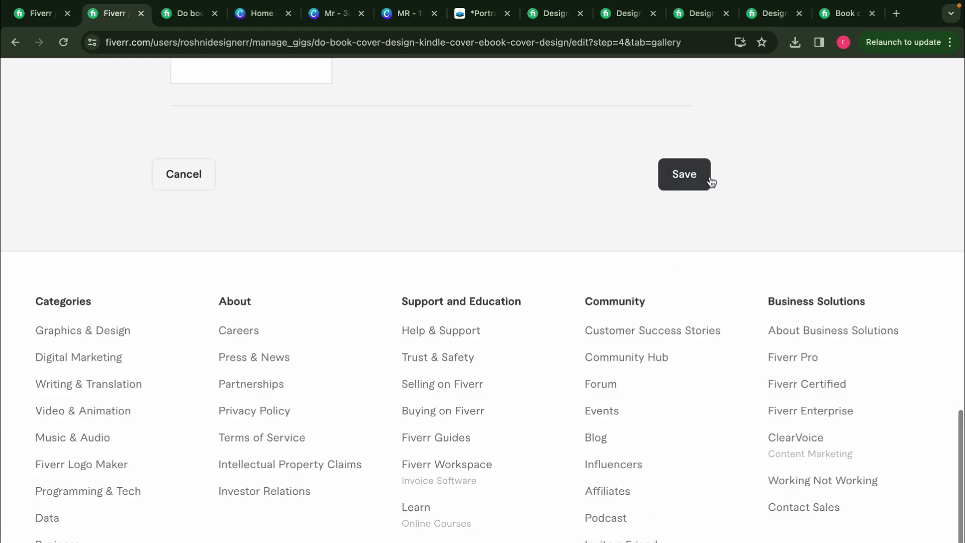
pyautogui.click(710, 179)
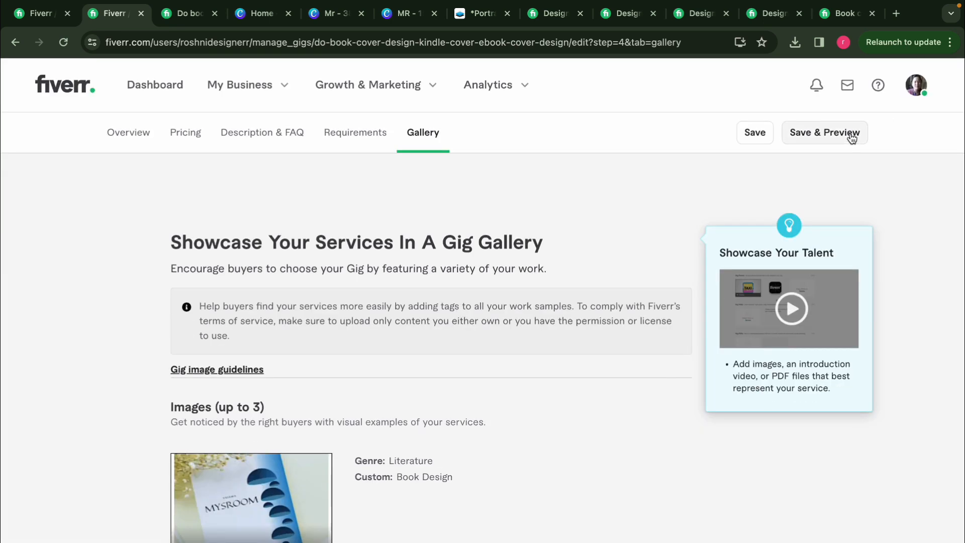
# Open the seller profile and view the public page of the active book cover design Gig.
pyautogui.click(916, 85)
pyautogui.click(787, 226)
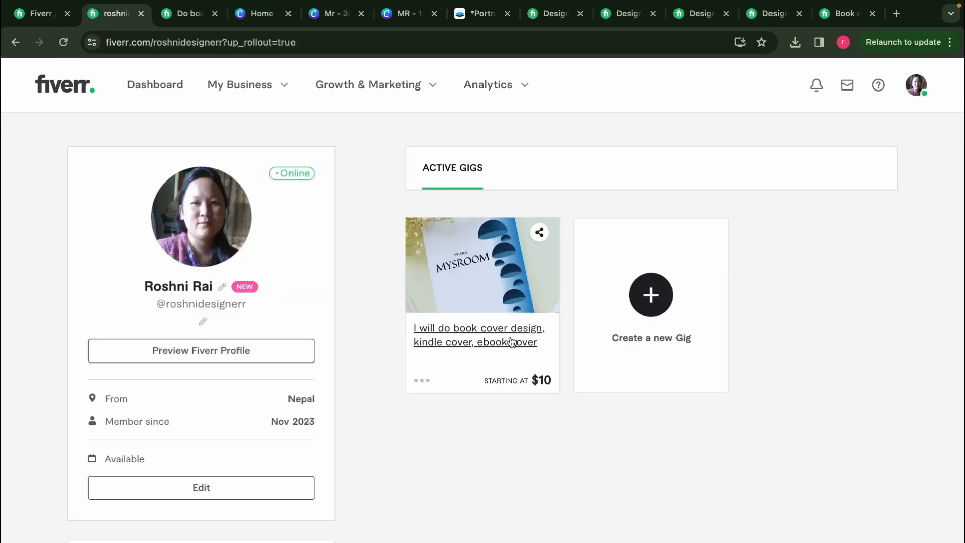
pyautogui.click(511, 342)
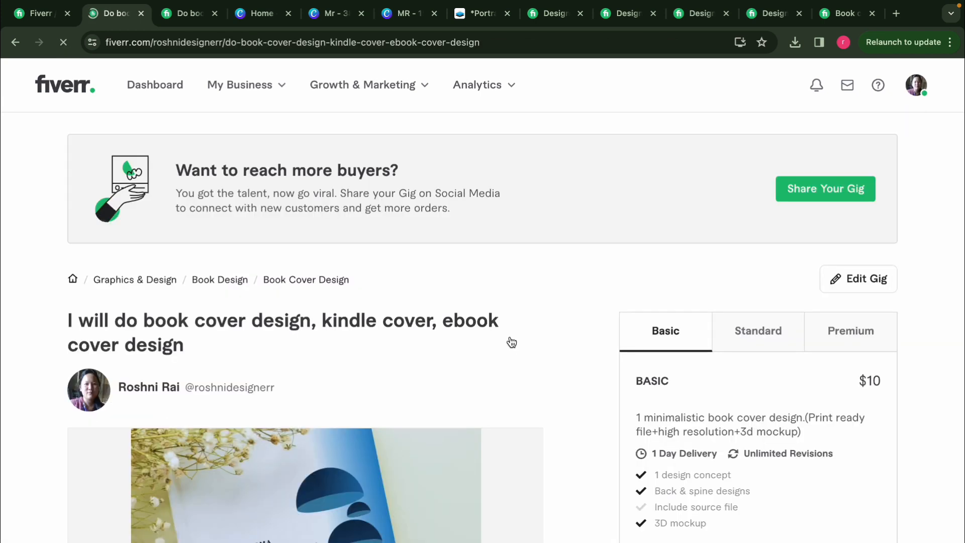
# Browse through the Gig's gallery images to check both book cover mockups.
pyautogui.scroll(-4, 511, 340)
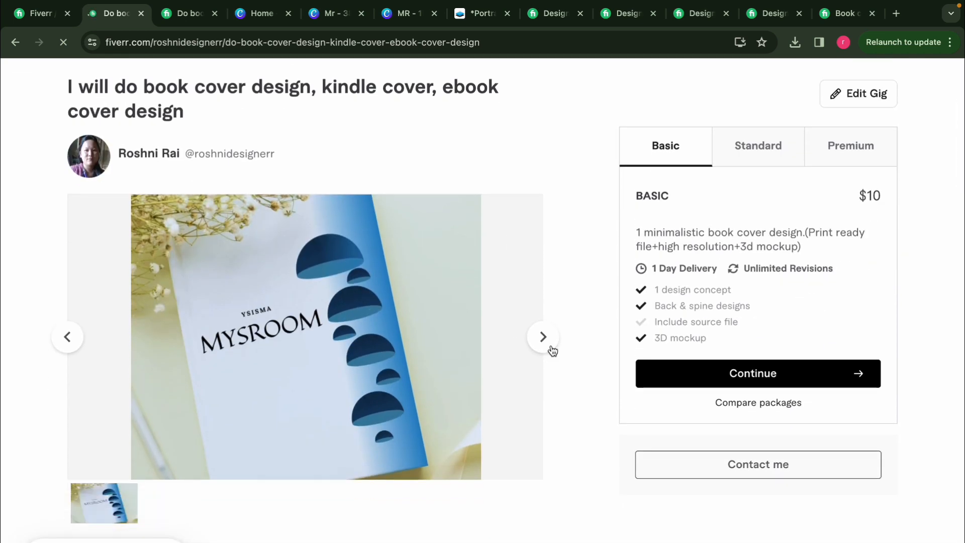
pyautogui.click(551, 348)
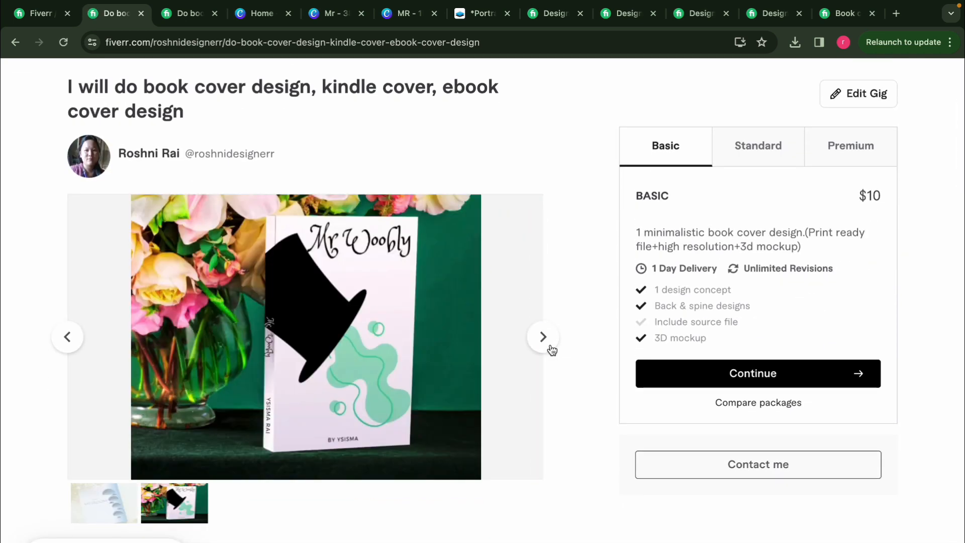
pyautogui.click(543, 336)
pyautogui.click(543, 337)
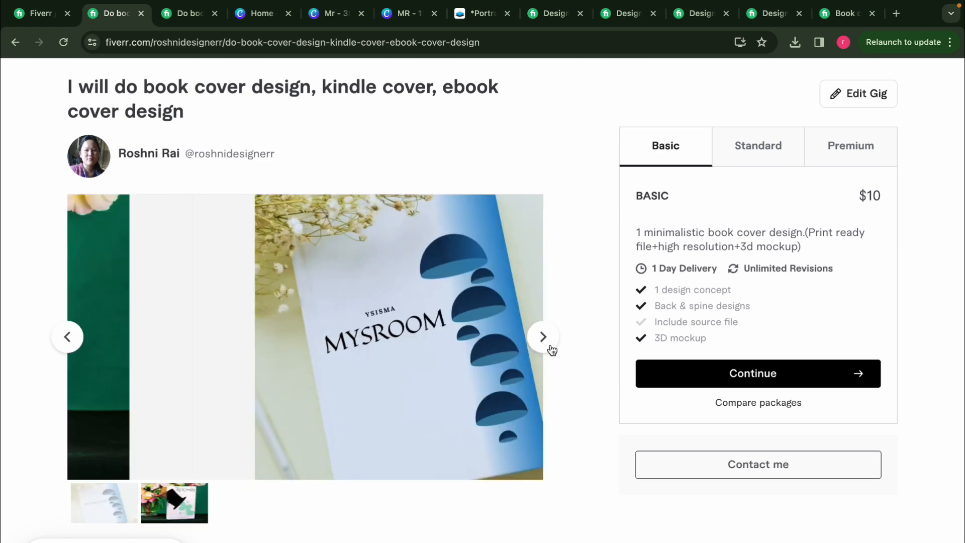
pyautogui.scroll(5, 551, 348)
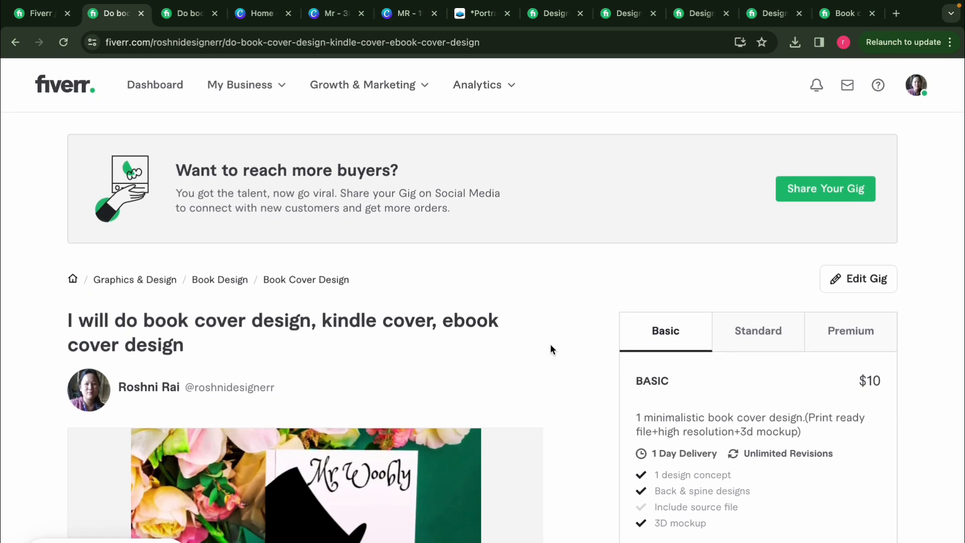
pyautogui.scroll(-5, 551, 349)
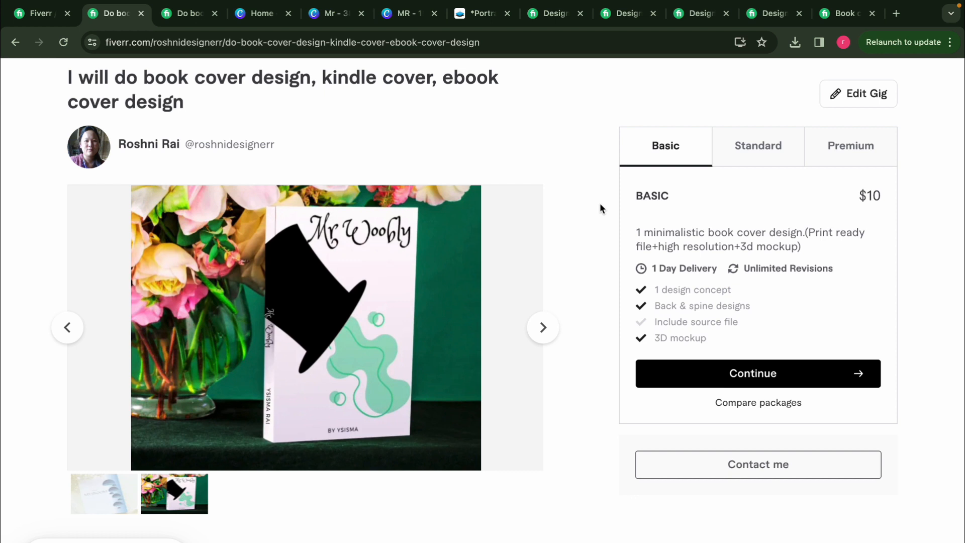